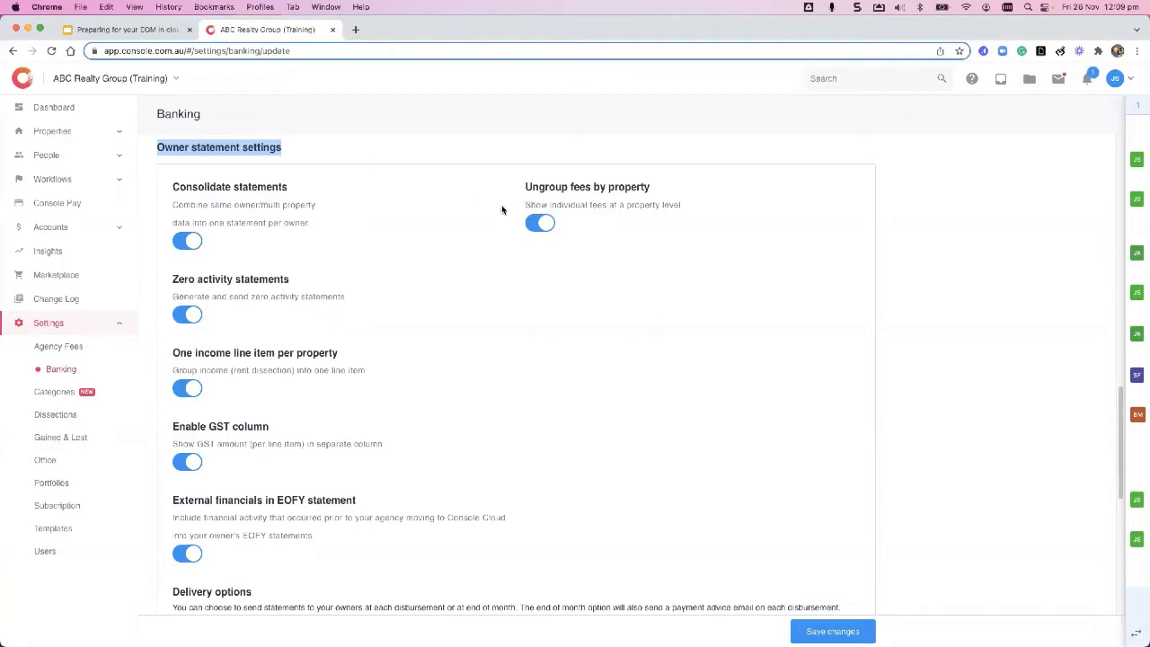
Step: Review the owner statement settings, from consolidated and zero activity statements through the GST column, external financials and delivery options
left_click(194, 253)
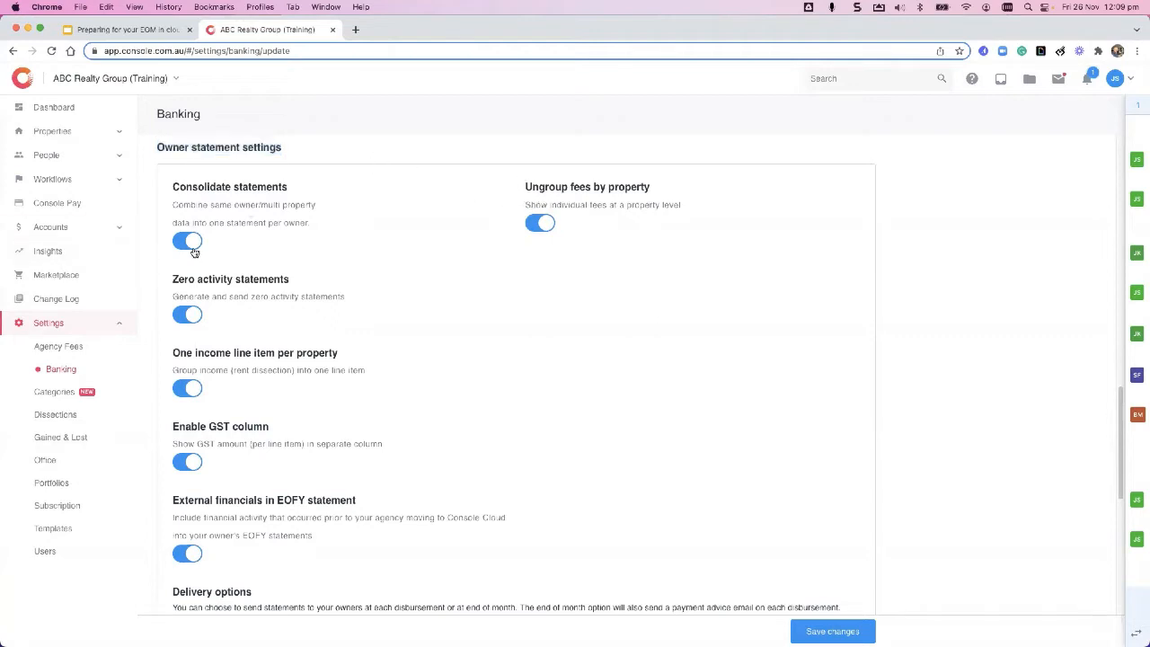
left_click(192, 251)
left_click(191, 251)
left_click_drag(173, 278, 291, 282)
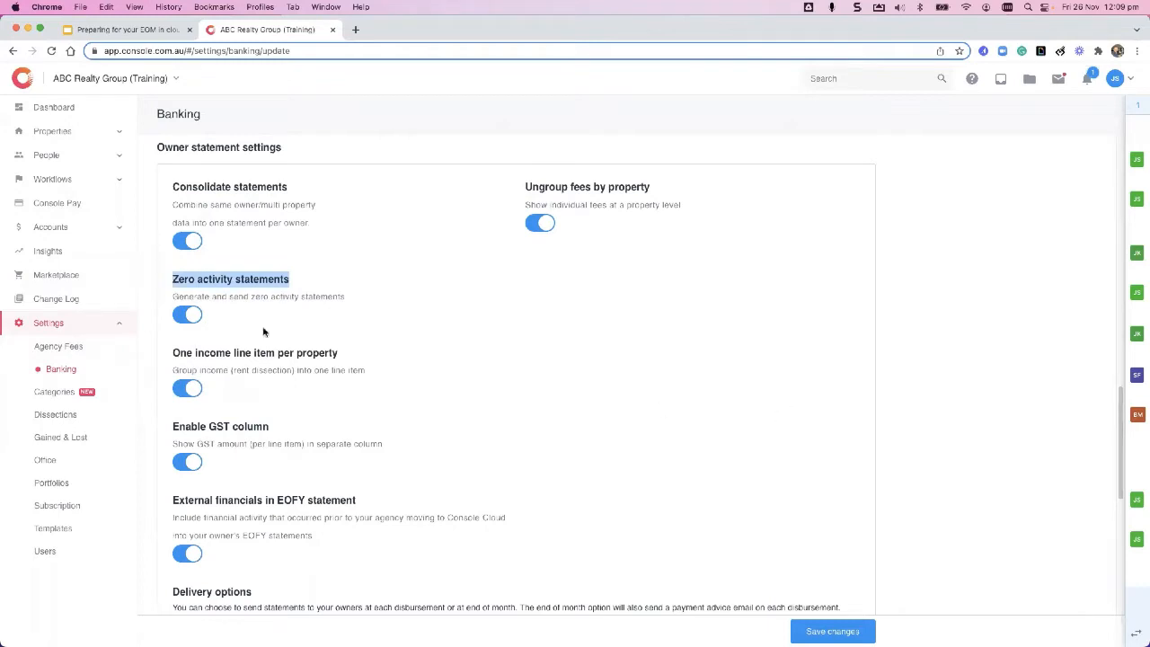
scroll(360, 351, "down", 1)
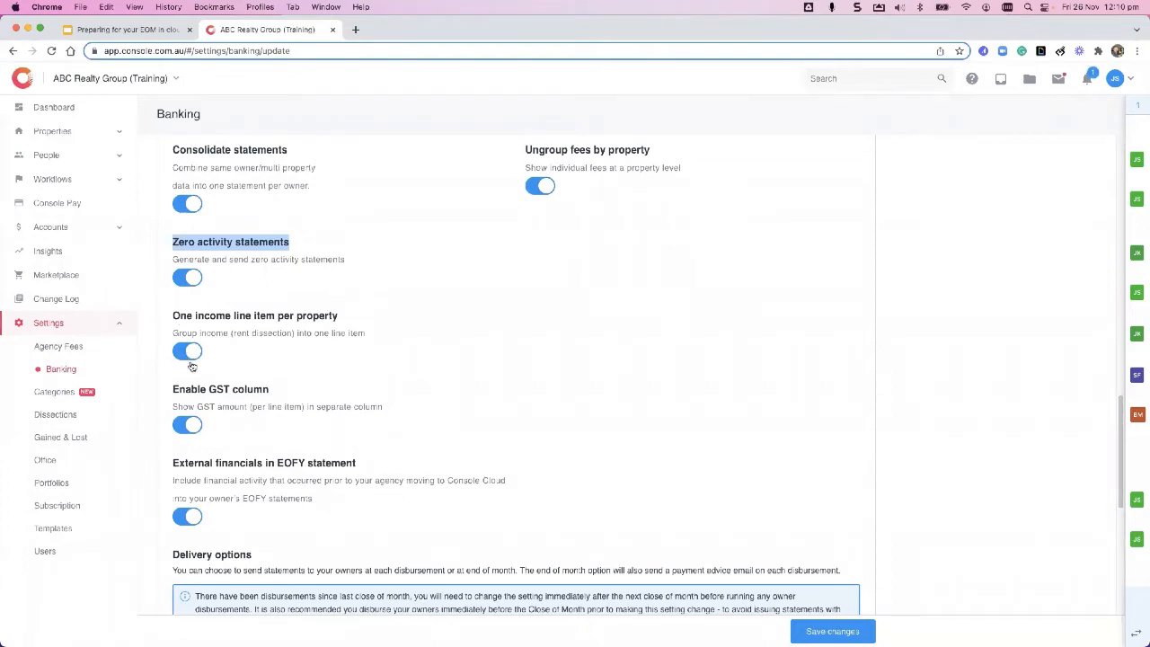
scroll(340, 311, "down", 1)
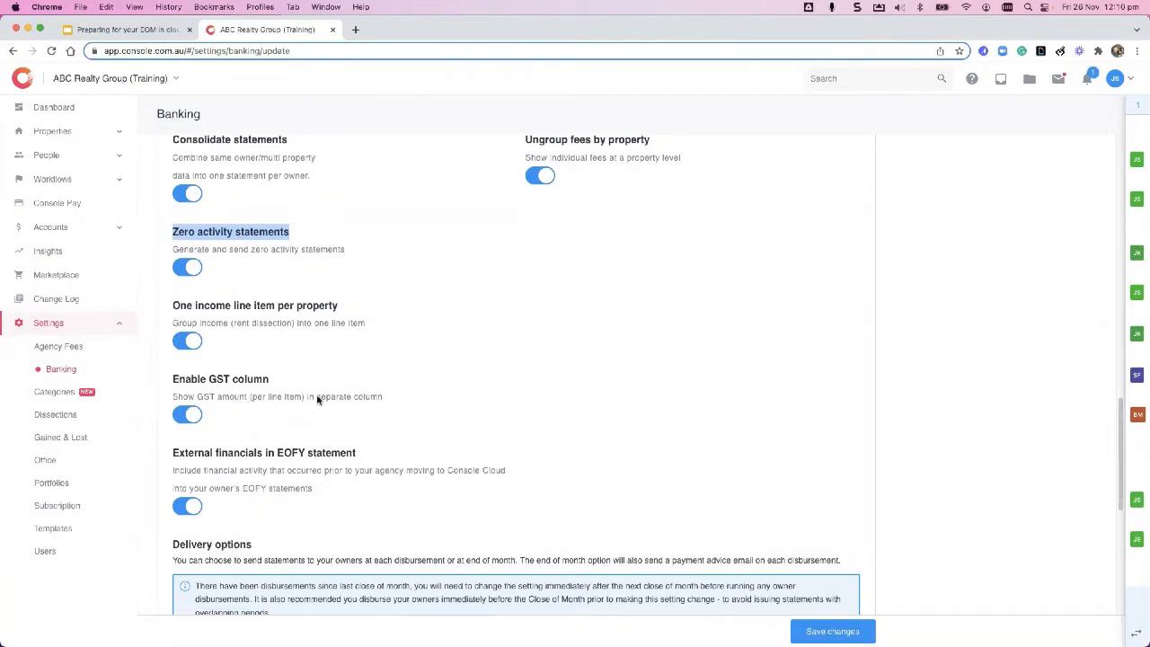
scroll(319, 383, "down", 3)
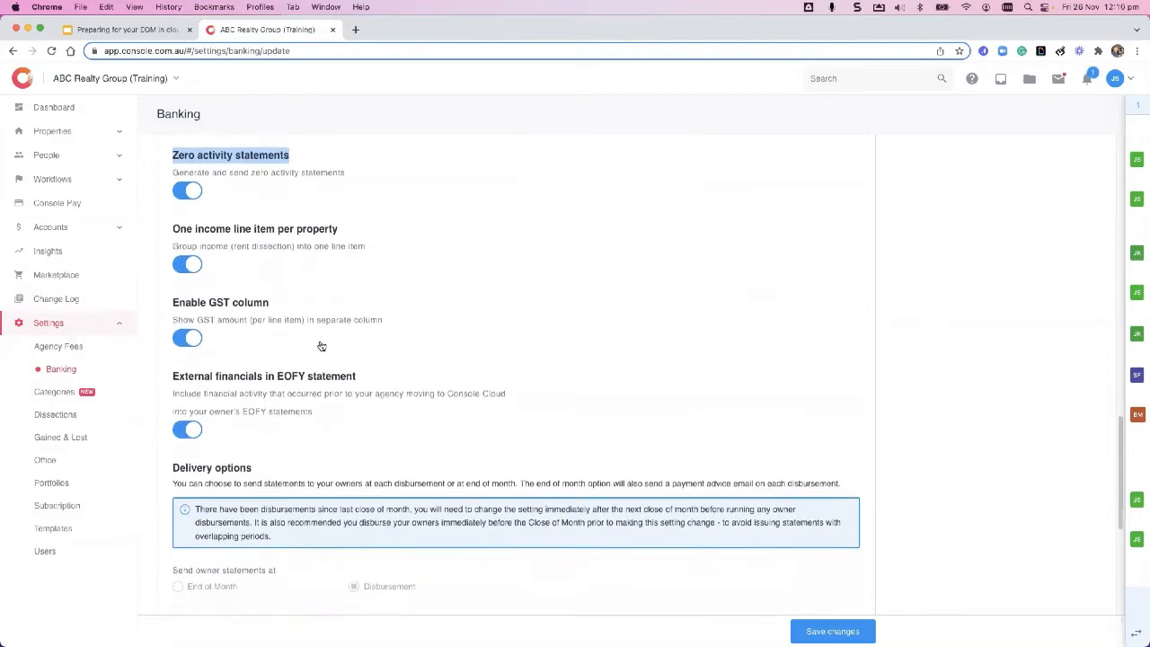
scroll(322, 346, "down", 2)
scroll(262, 352, "down", 2)
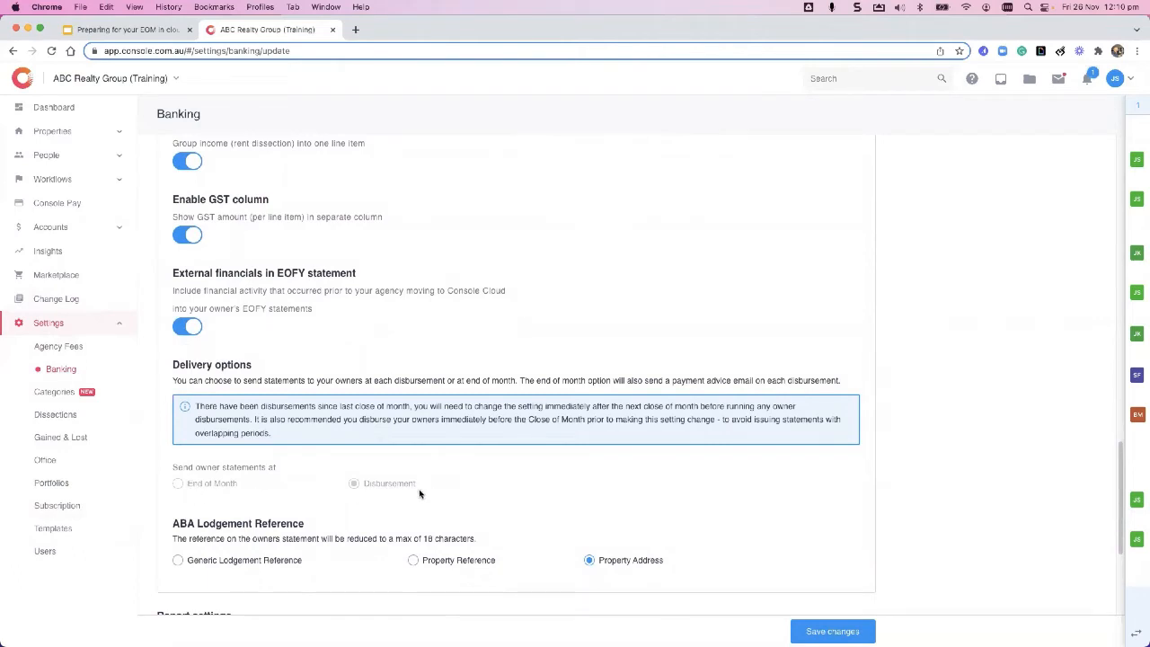
Step: Examine the delivery options for sending owner statements at end of month or at disbursement
left_click_drag(422, 492, 174, 463)
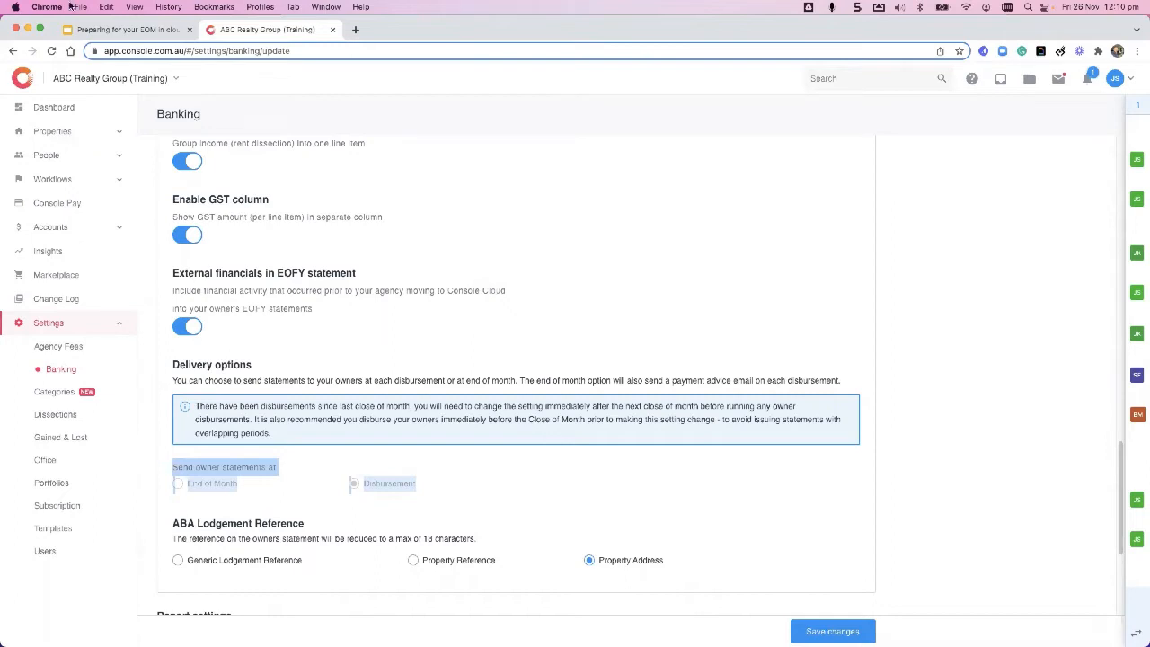
left_click(474, 494)
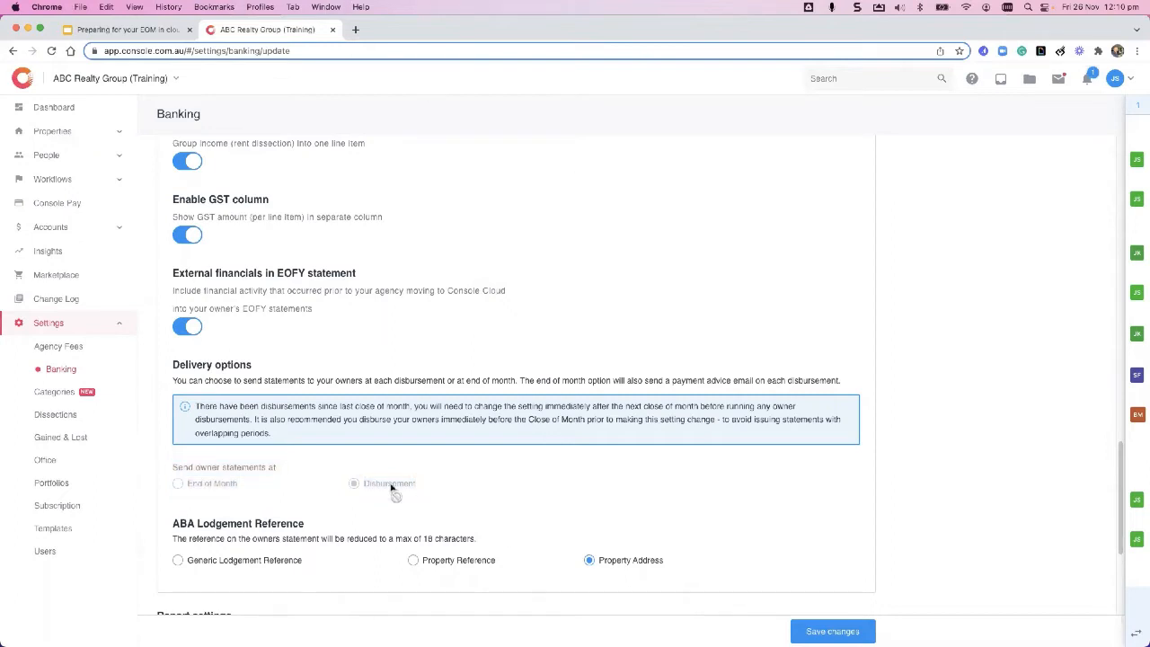
left_click_drag(280, 468, 165, 465)
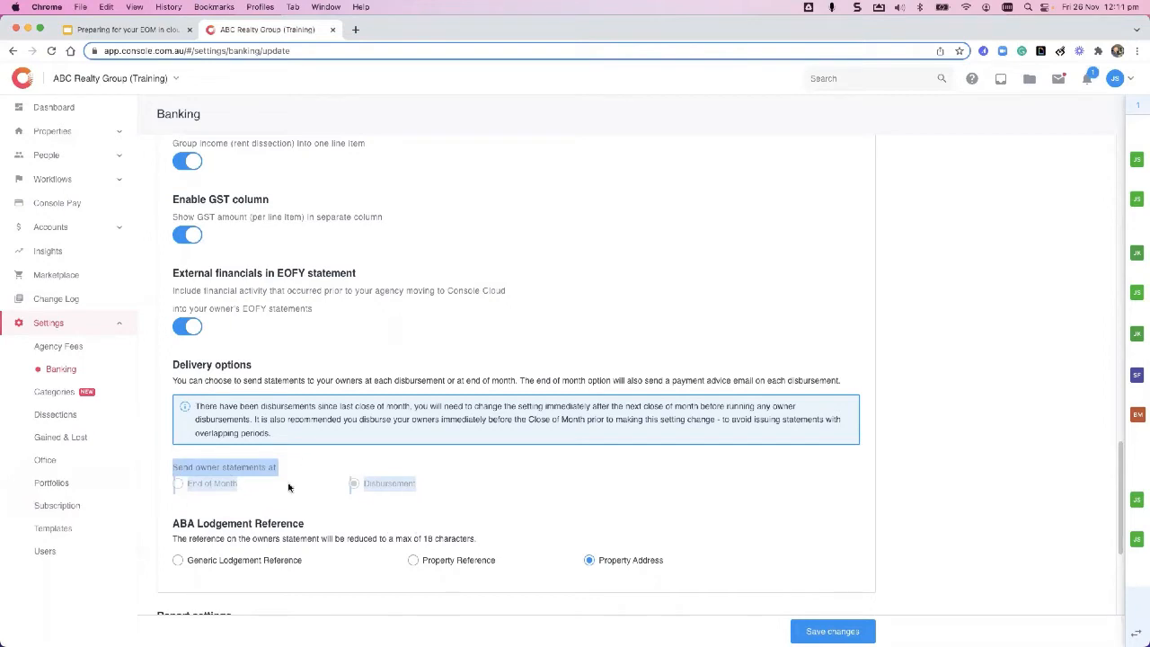
left_click(495, 485)
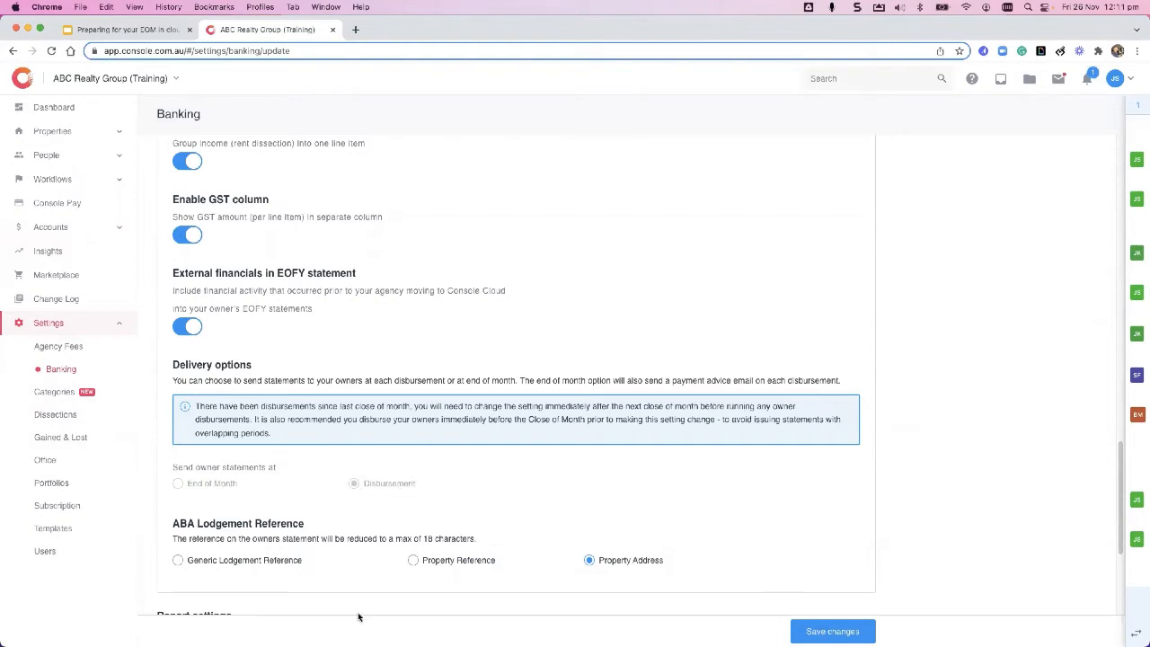
Step: Review the ABA lodgement reference choices and the setting for external financials in EOFY statements
scroll(540, 485, "down", 3)
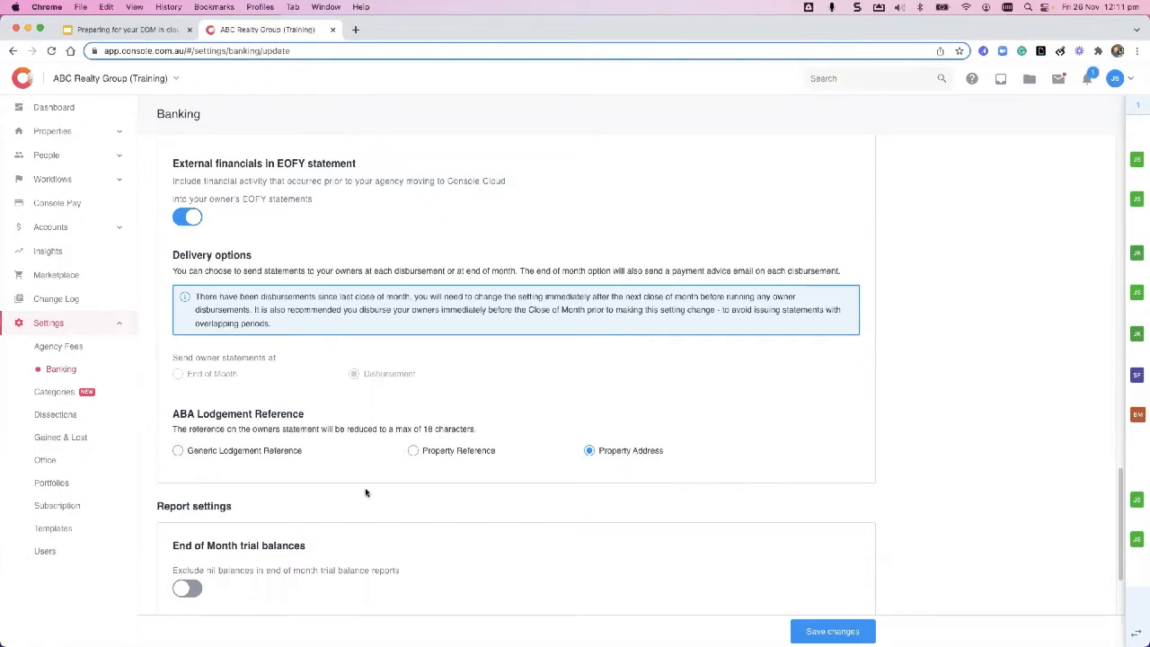
scroll(380, 485, "up", 5)
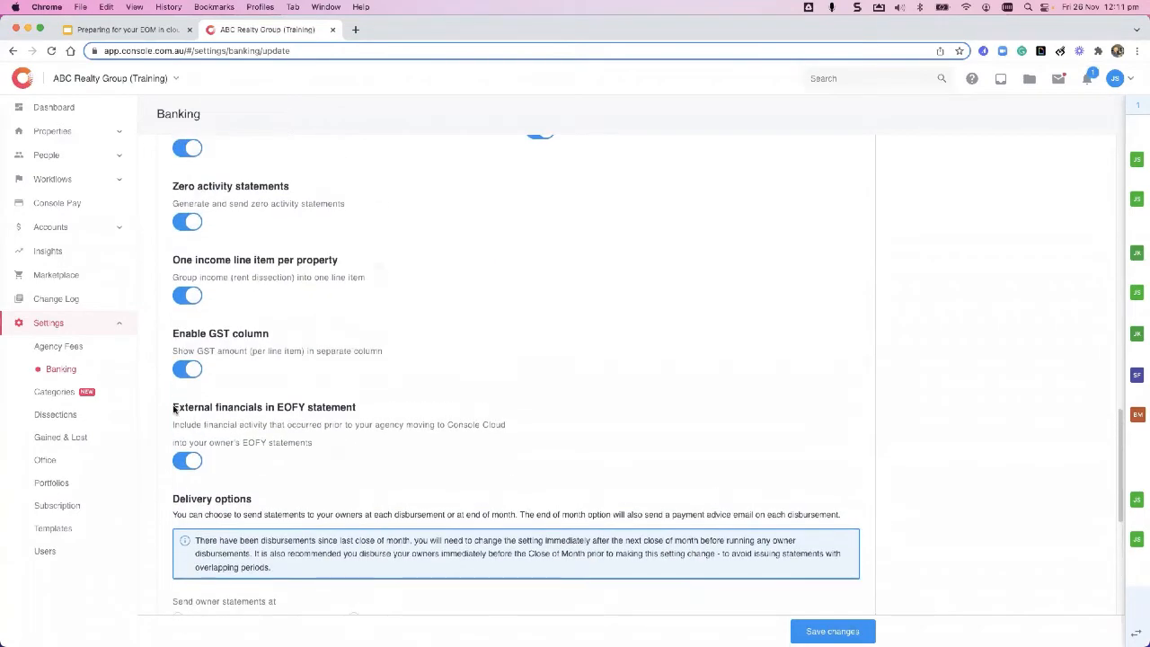
left_click_drag(173, 407, 362, 414)
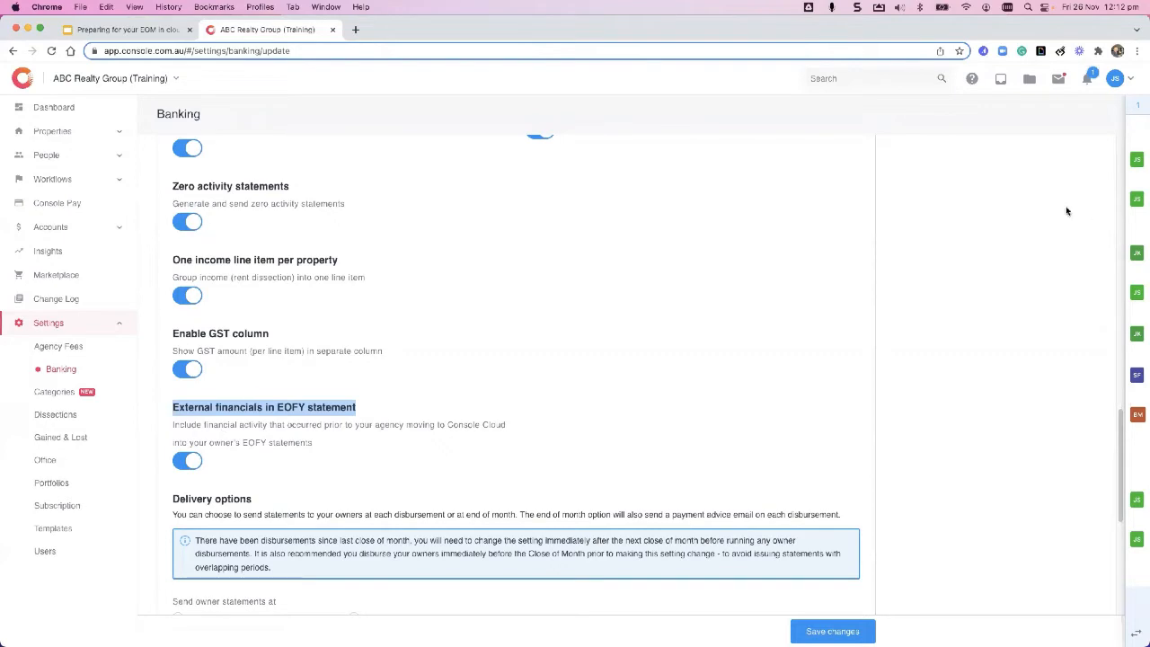
scroll(293, 377, "up", 10)
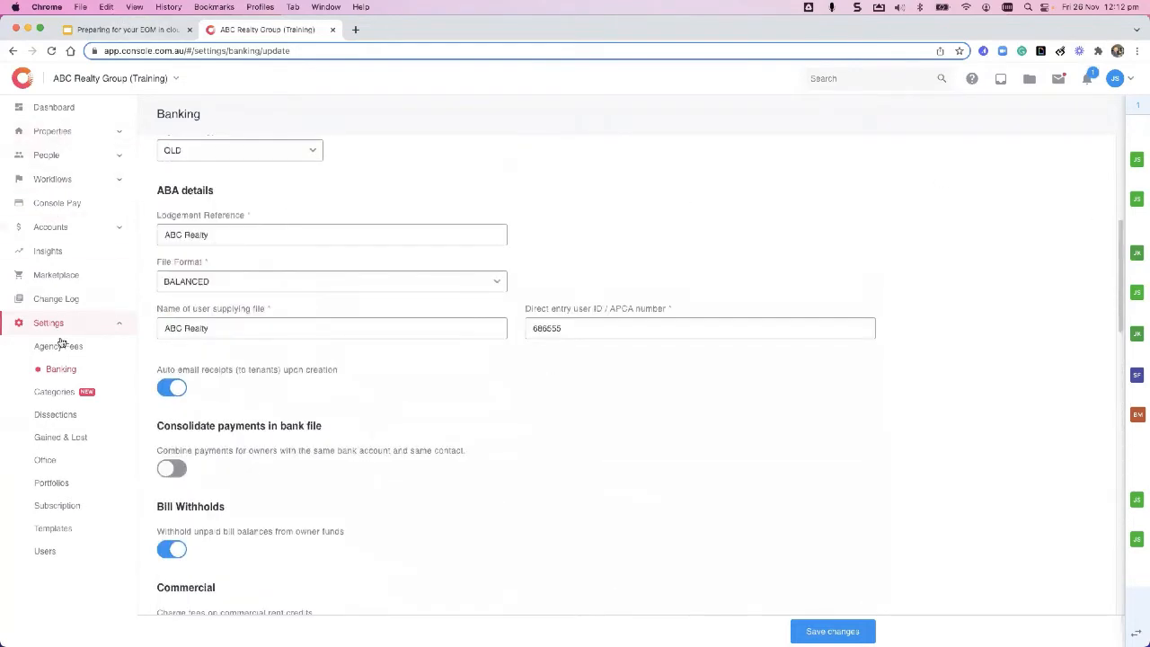
Step: Open the Disbursement page, follow its owner statements prompt to the banking settings, and return to Disbursement
left_click(67, 227)
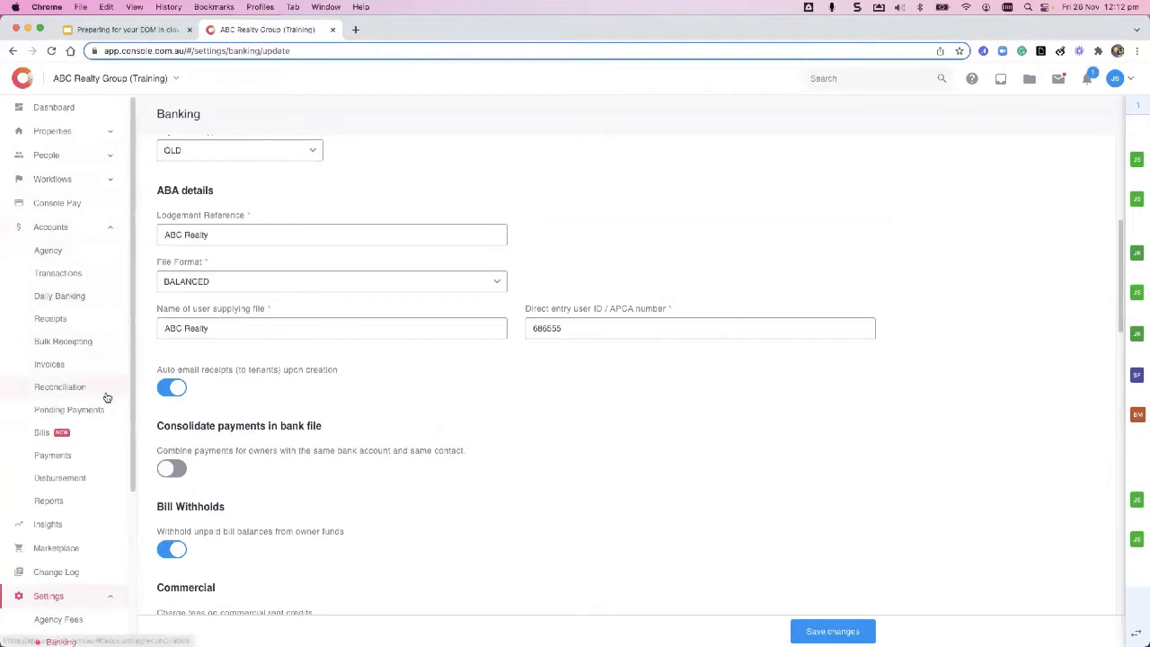
left_click(93, 477)
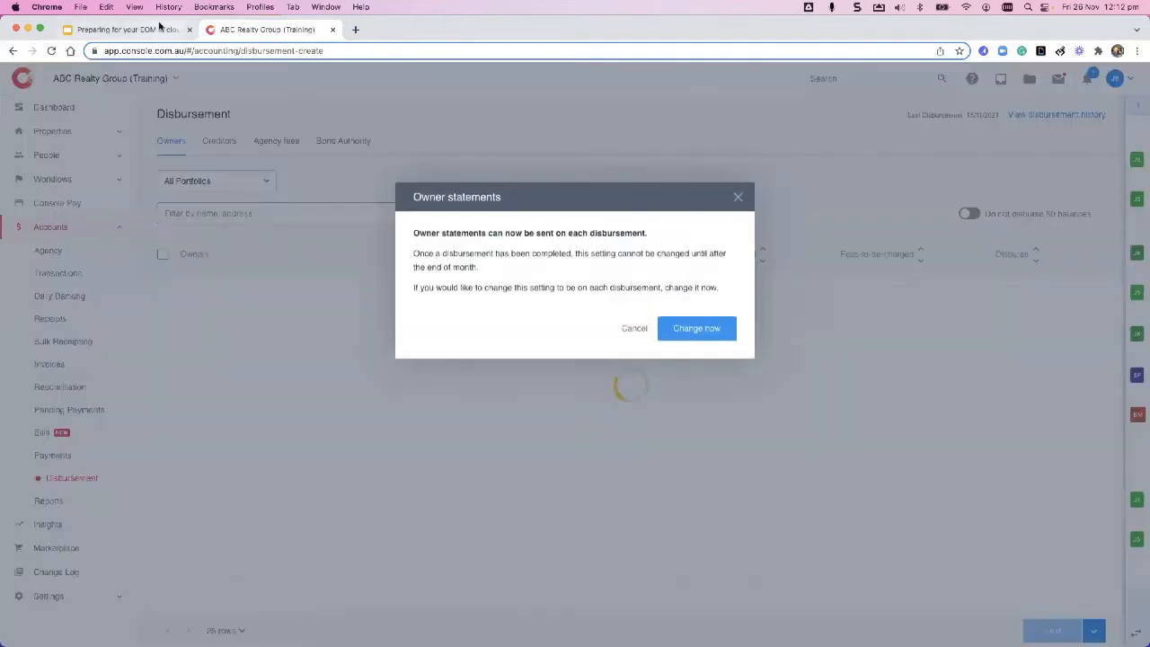
left_click(688, 334)
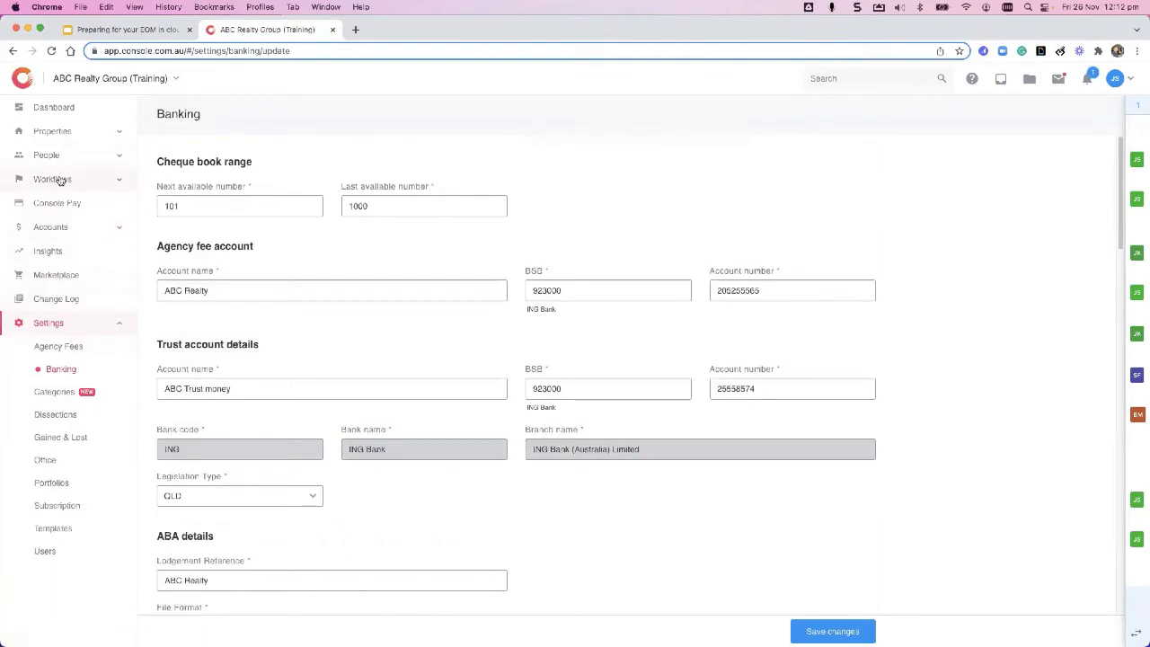
left_click(76, 230)
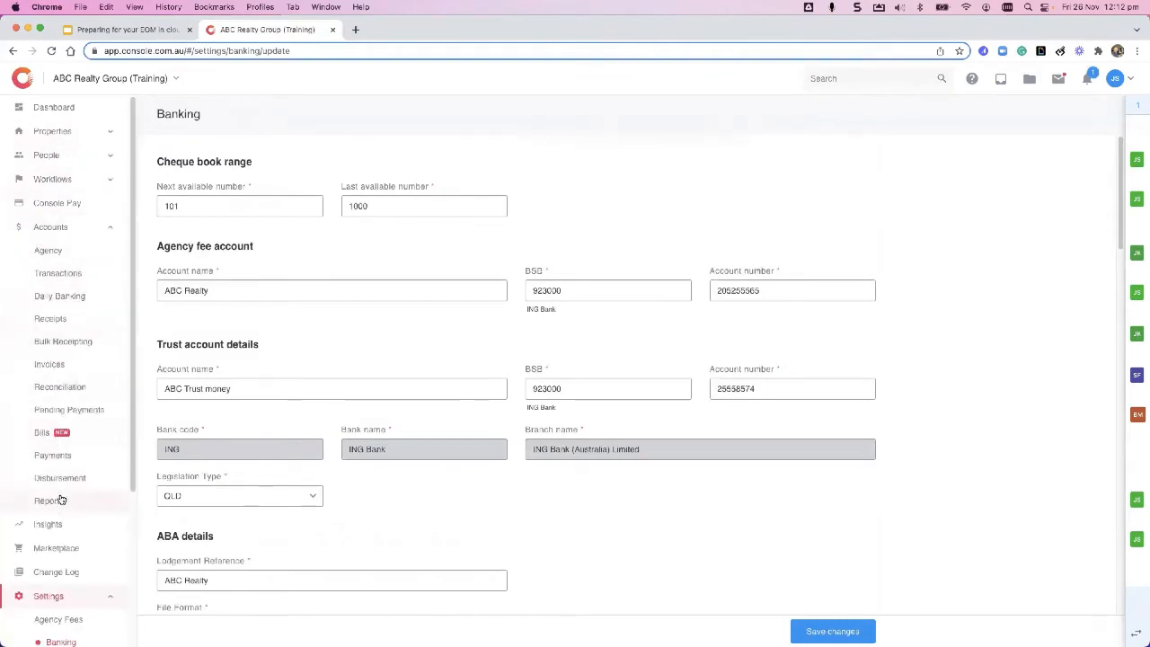
left_click(65, 479)
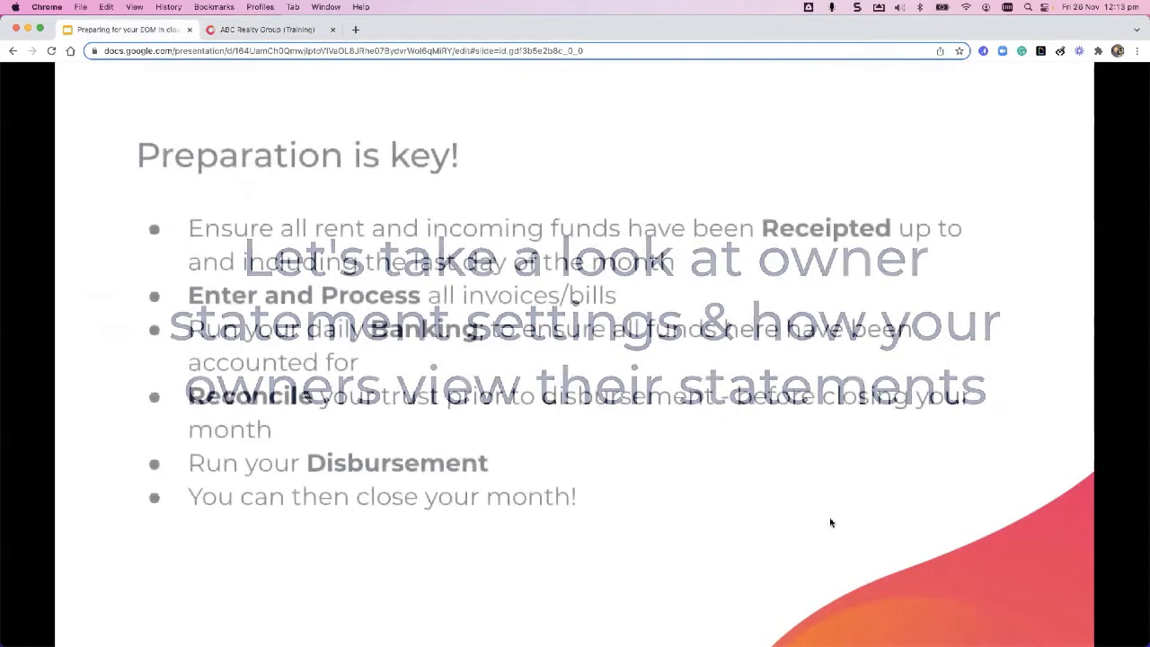
Step: Return to the ABC Realty Group training account and open an owner's record from the People section in a new browser tab
left_click(235, 30)
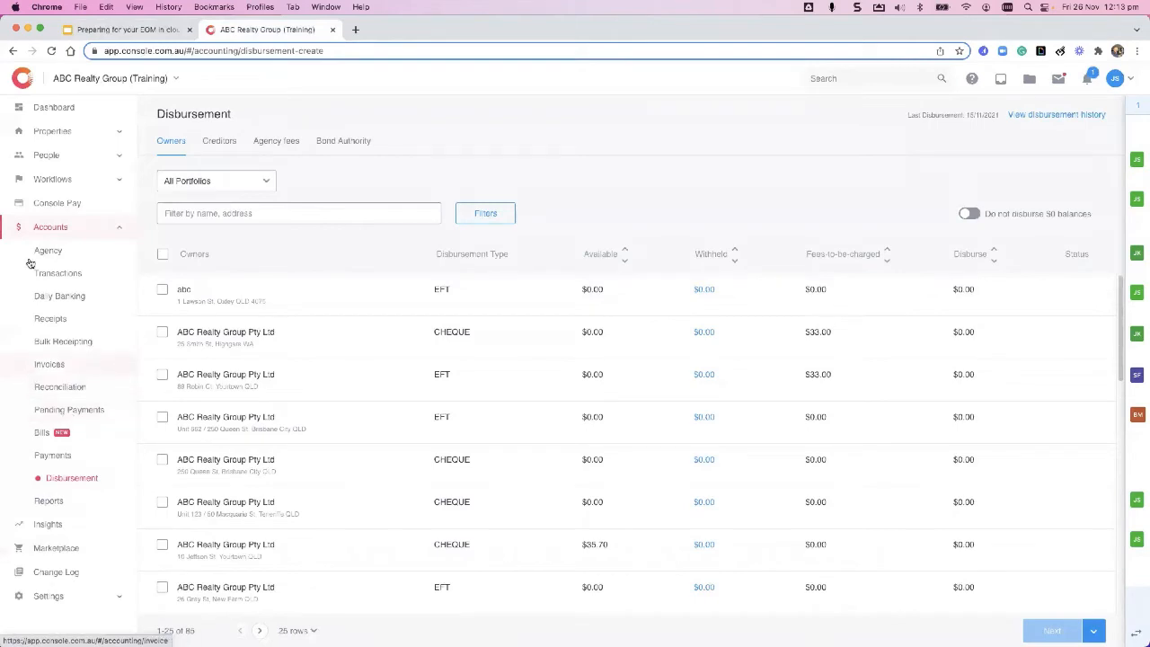
left_click(72, 155)
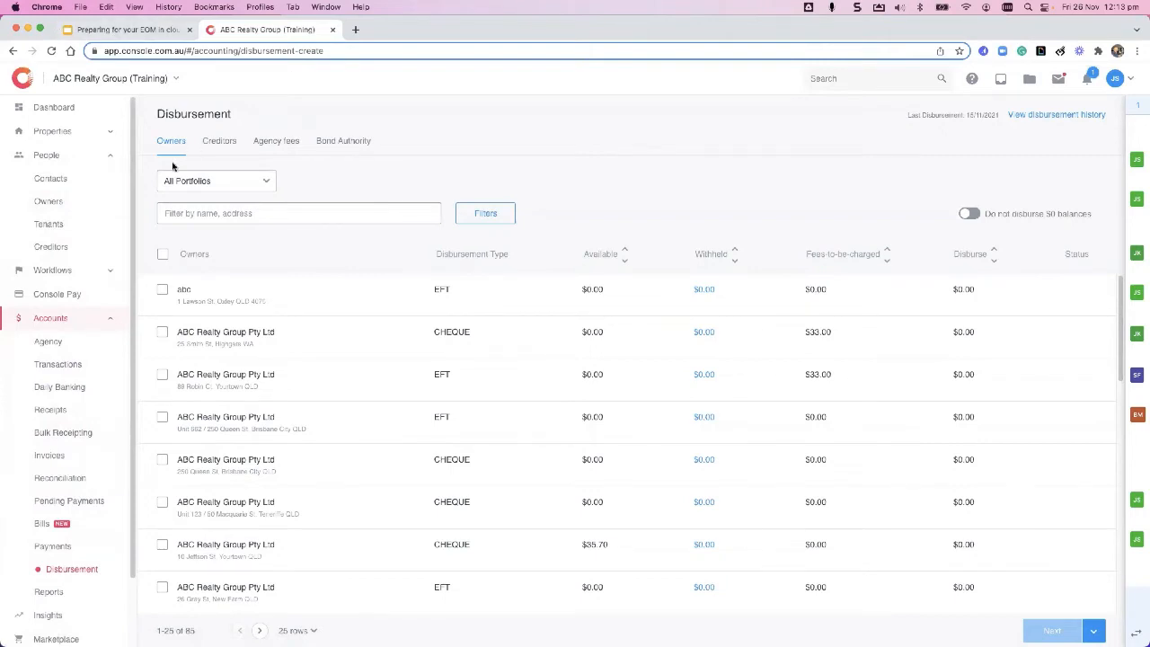
right_click(72, 207)
left_click(117, 213)
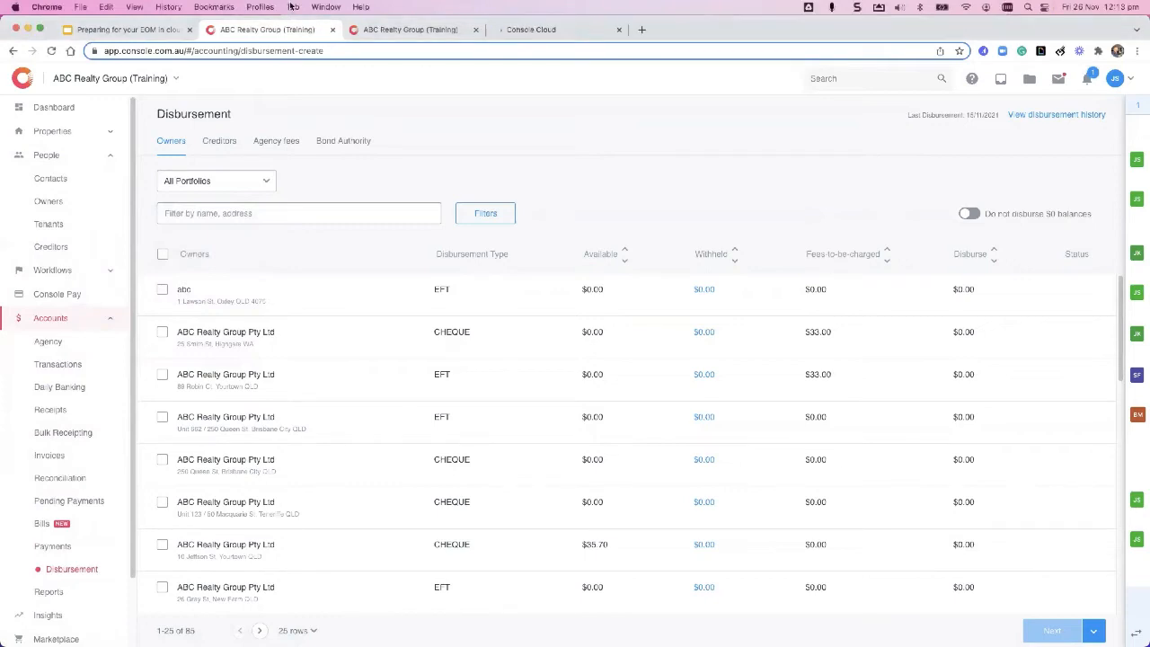
left_click(422, 30)
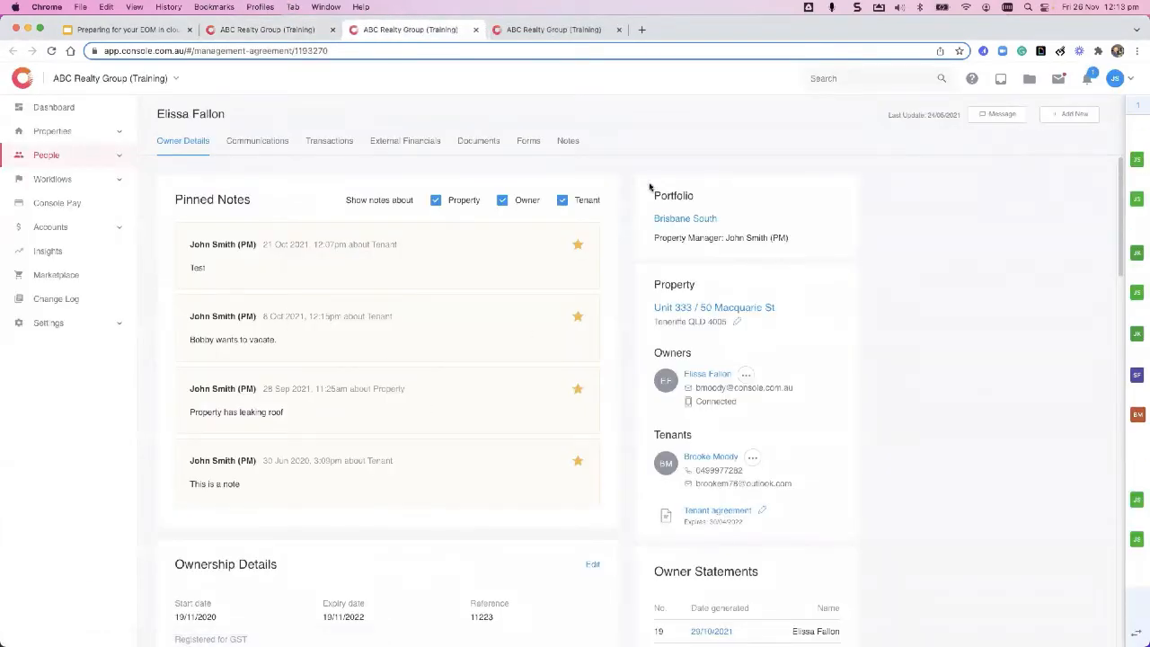
Step: Download the owner statement generated on 17/08/2021 from the owner's record and open the PDF
scroll(845, 350, "down", 3)
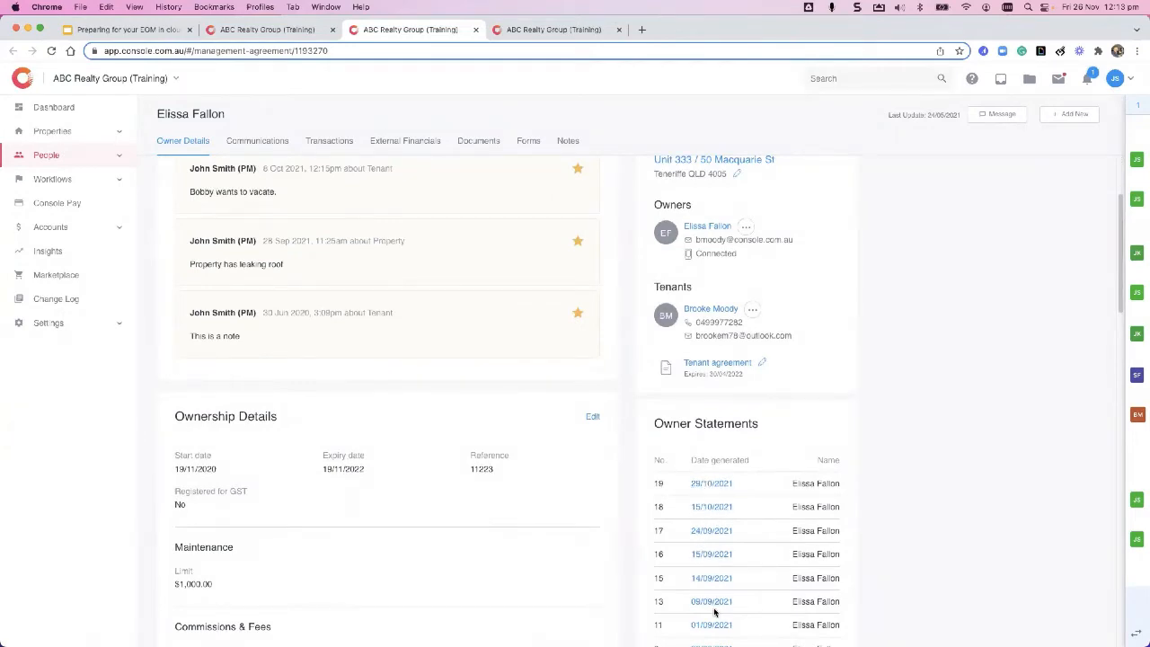
scroll(711, 552, "down", 5)
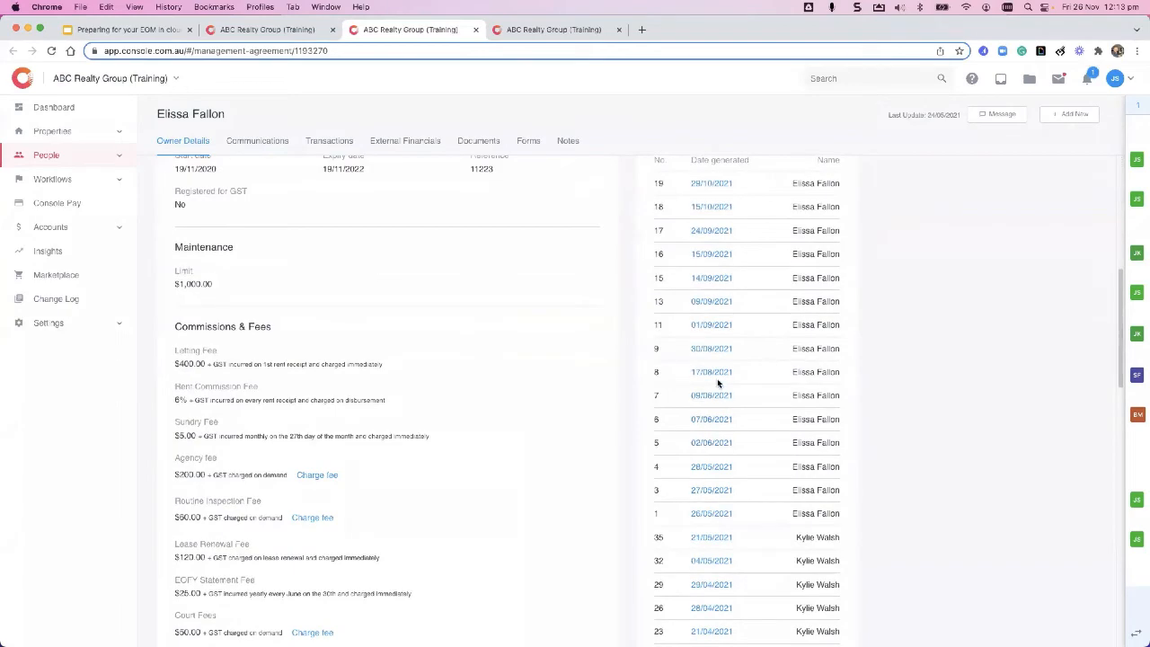
scroll(711, 324, "up", 4)
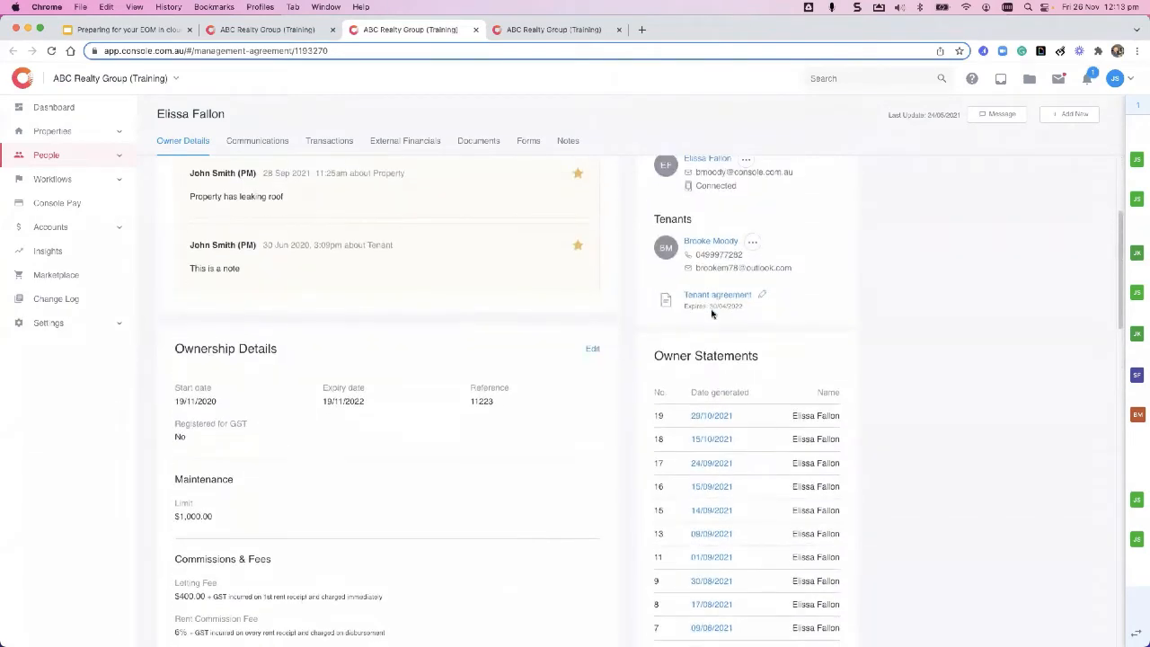
scroll(713, 312, "down", 2)
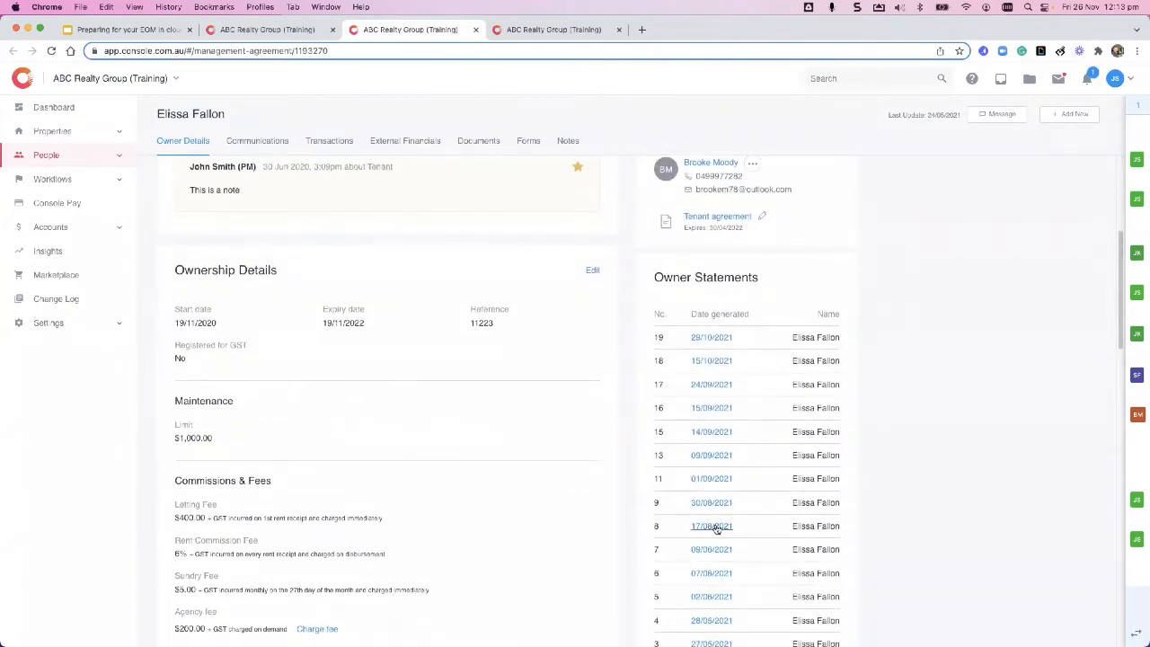
left_click(716, 529)
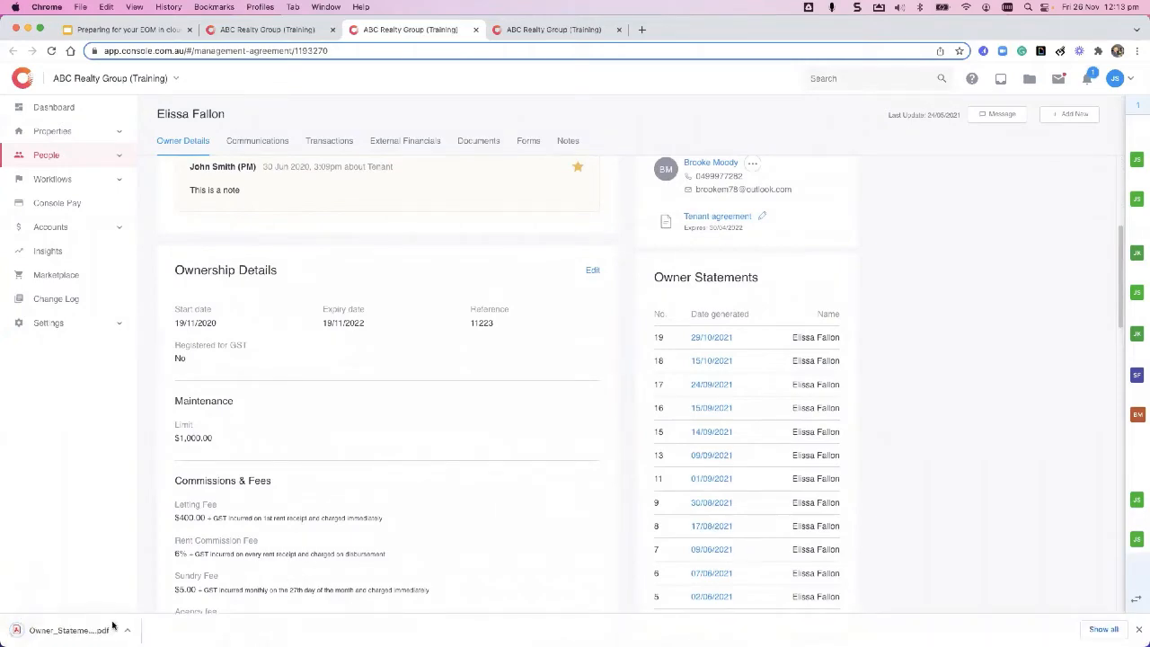
left_click(100, 630)
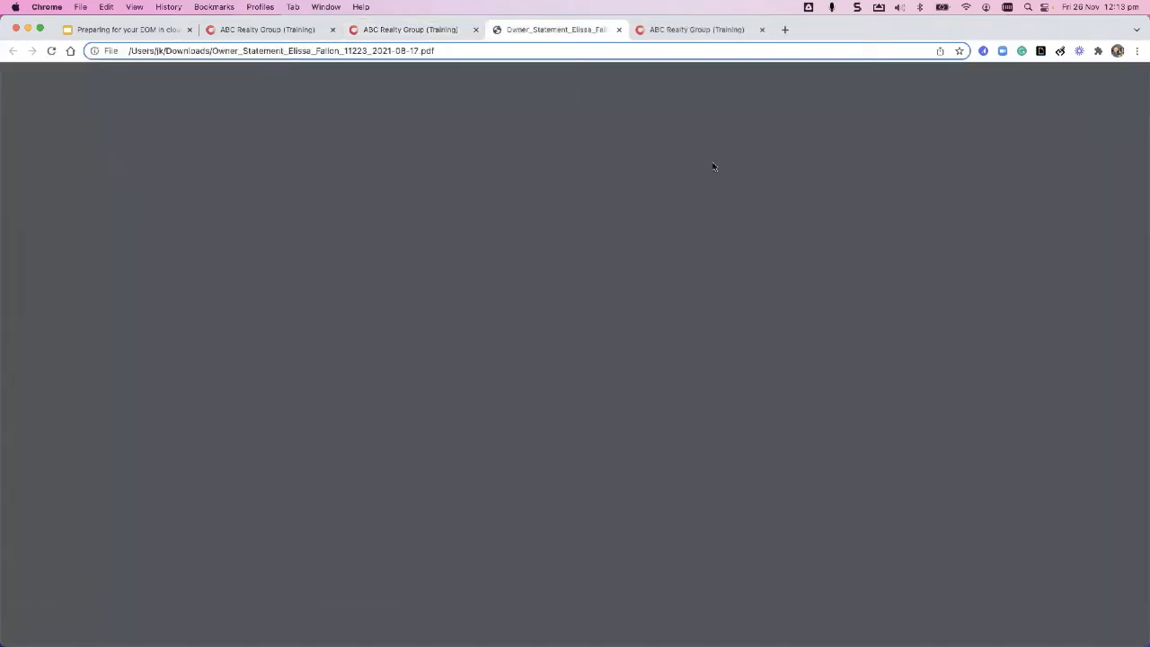
Step: Examine the statement period, income, expenses and payments to owner on the first two pages of the owner statement
scroll(804, 368, "down", 6)
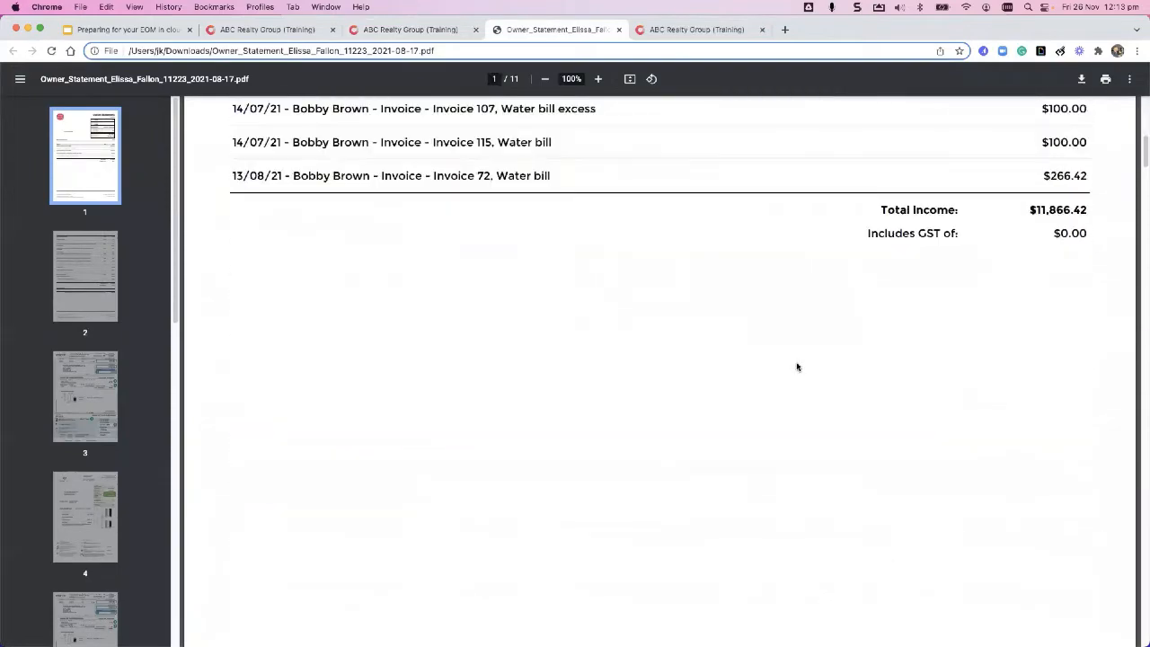
scroll(797, 367, "down", 15)
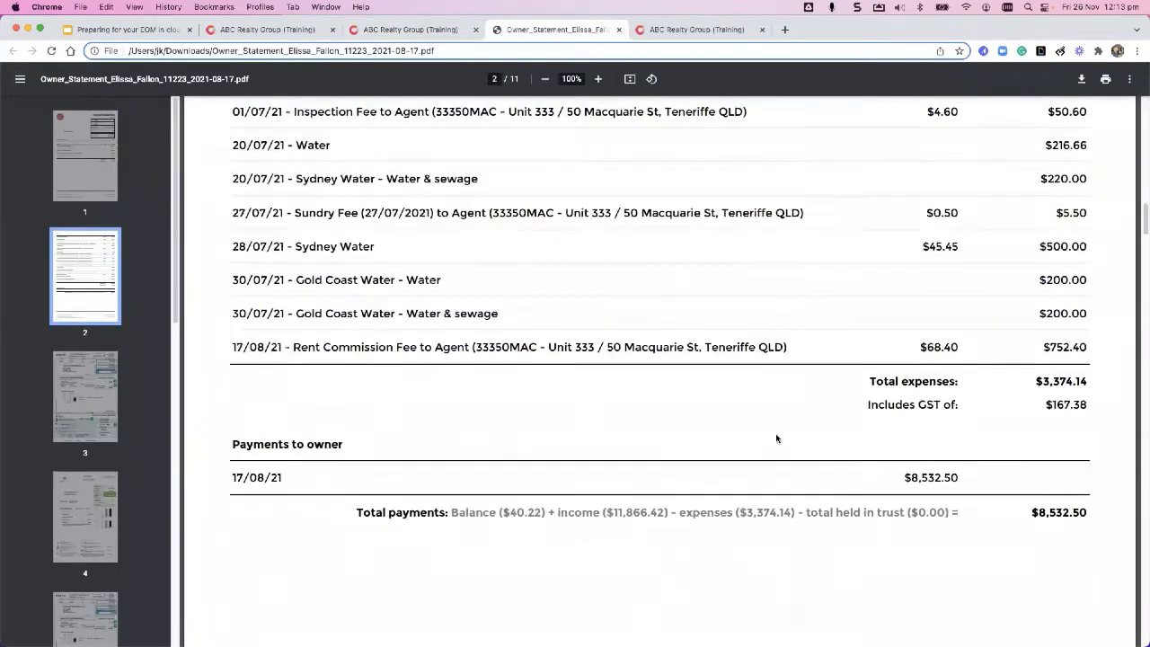
scroll(777, 439, "up", 15)
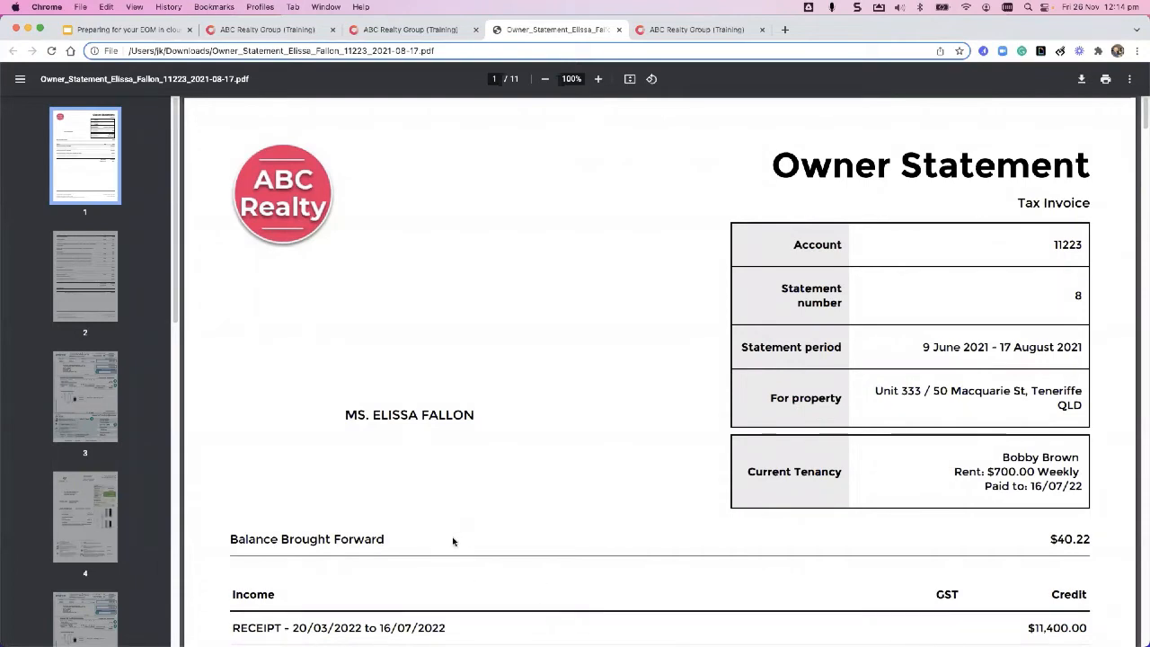
scroll(470, 504, "down", 2)
scroll(465, 513, "down", 1)
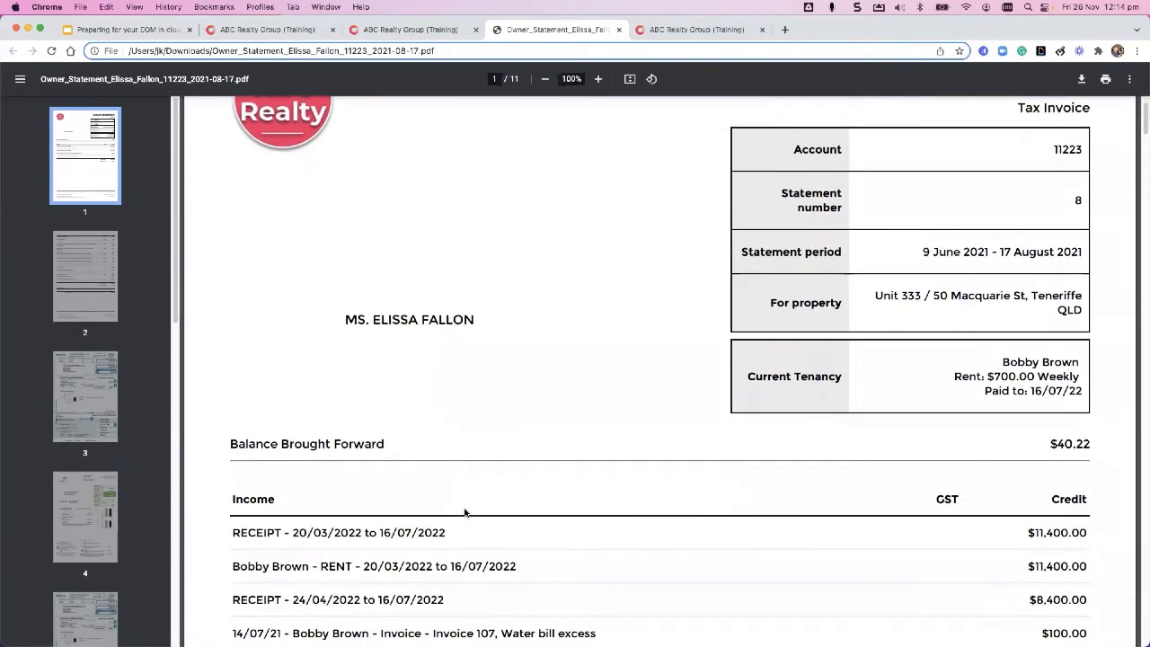
scroll(464, 513, "down", 1)
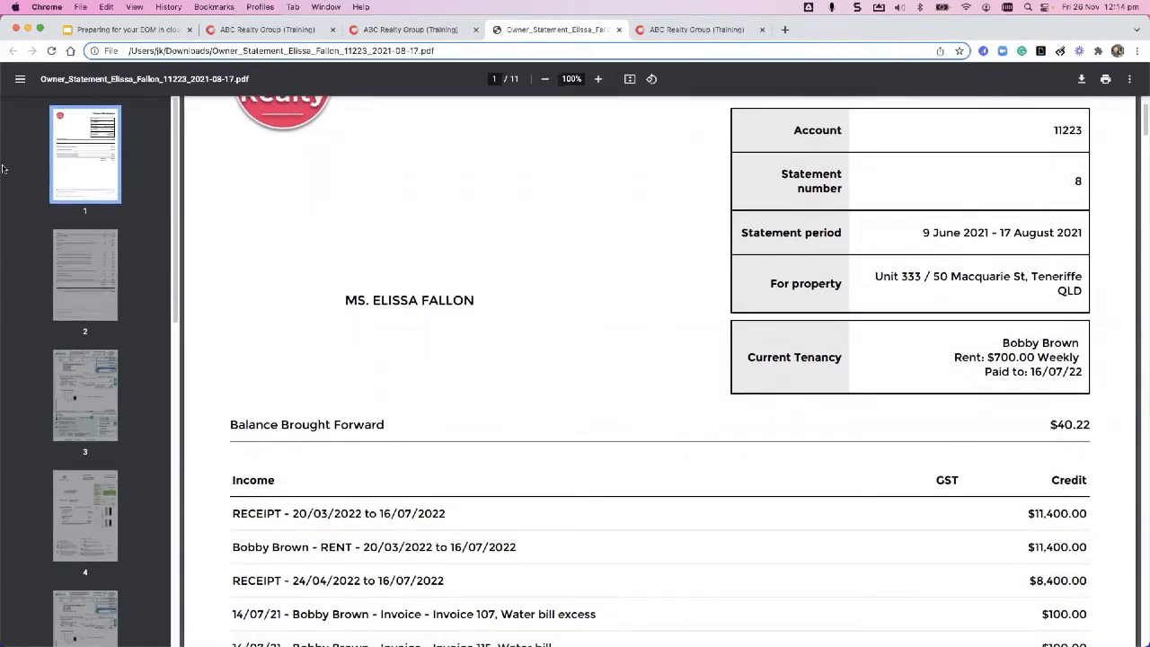
left_click(90, 261)
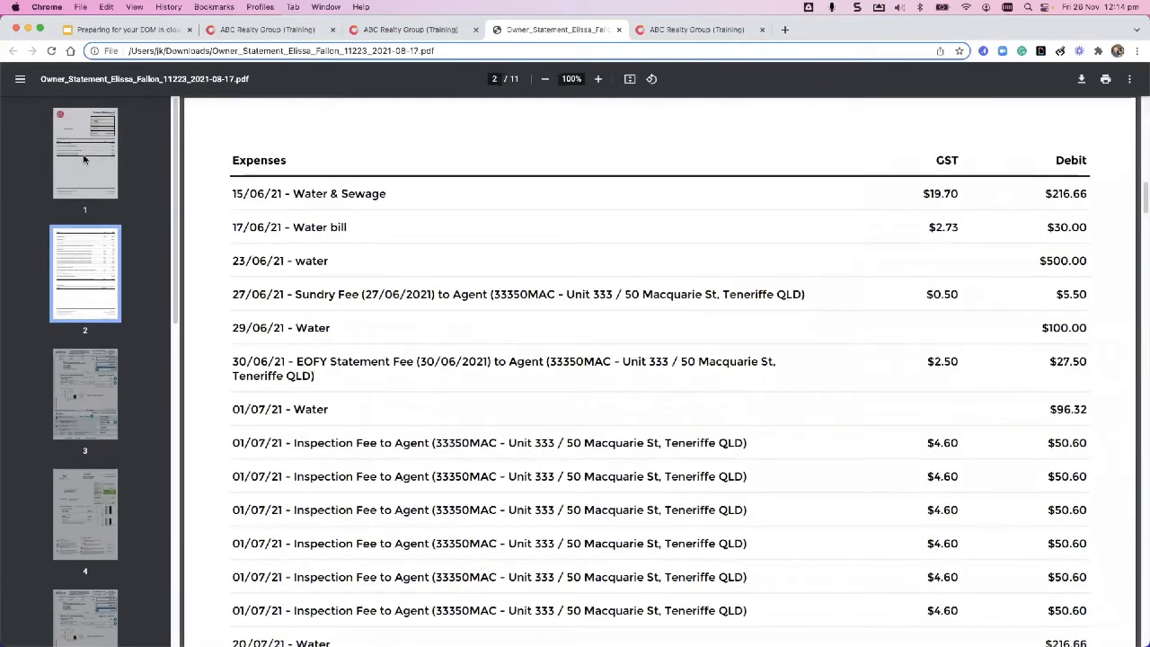
Step: Return to the statement's first page and examine the account, statement number and statement period in its header
left_click(84, 159)
scroll(451, 329, "down", 3)
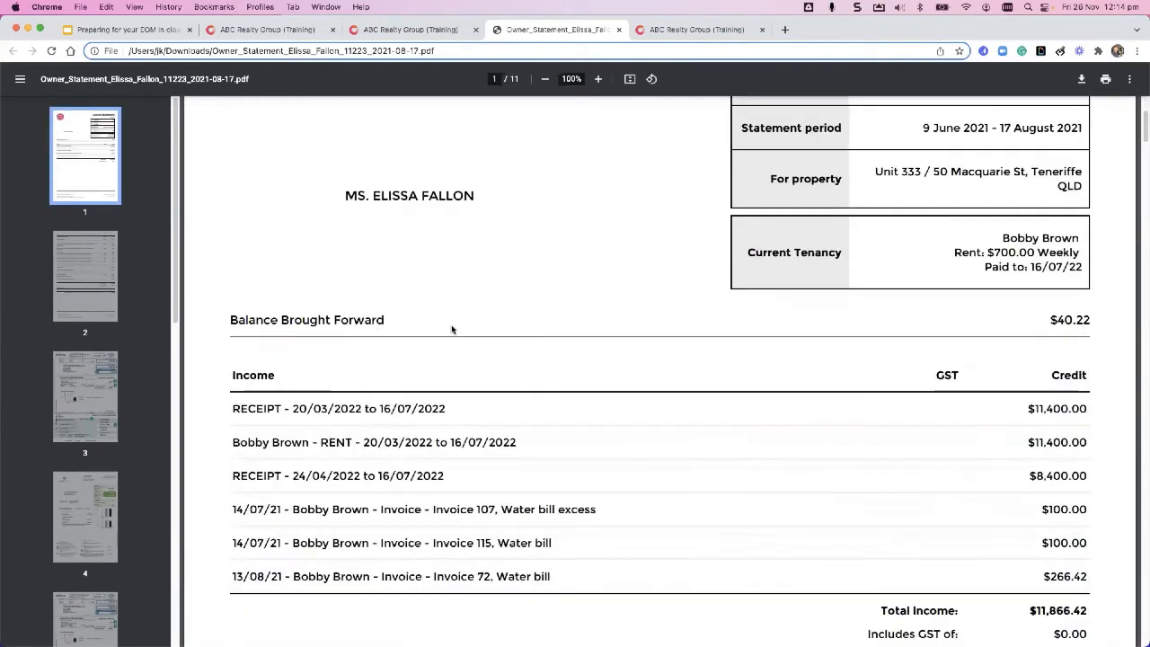
scroll(451, 327, "up", 3)
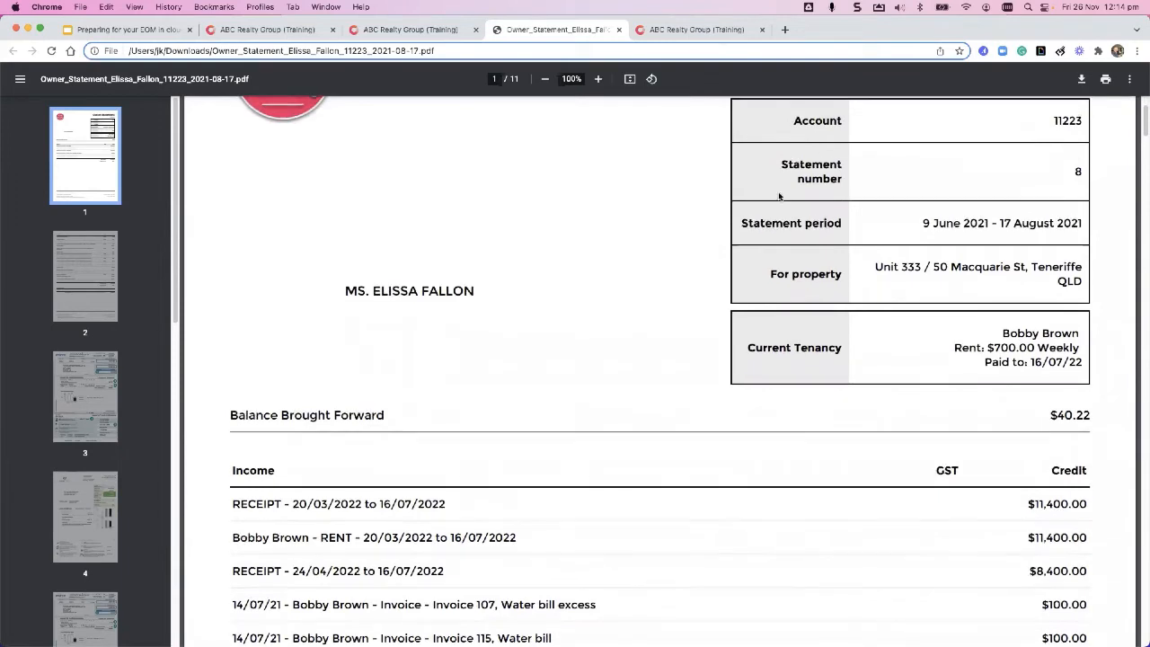
scroll(798, 114, "up", 1)
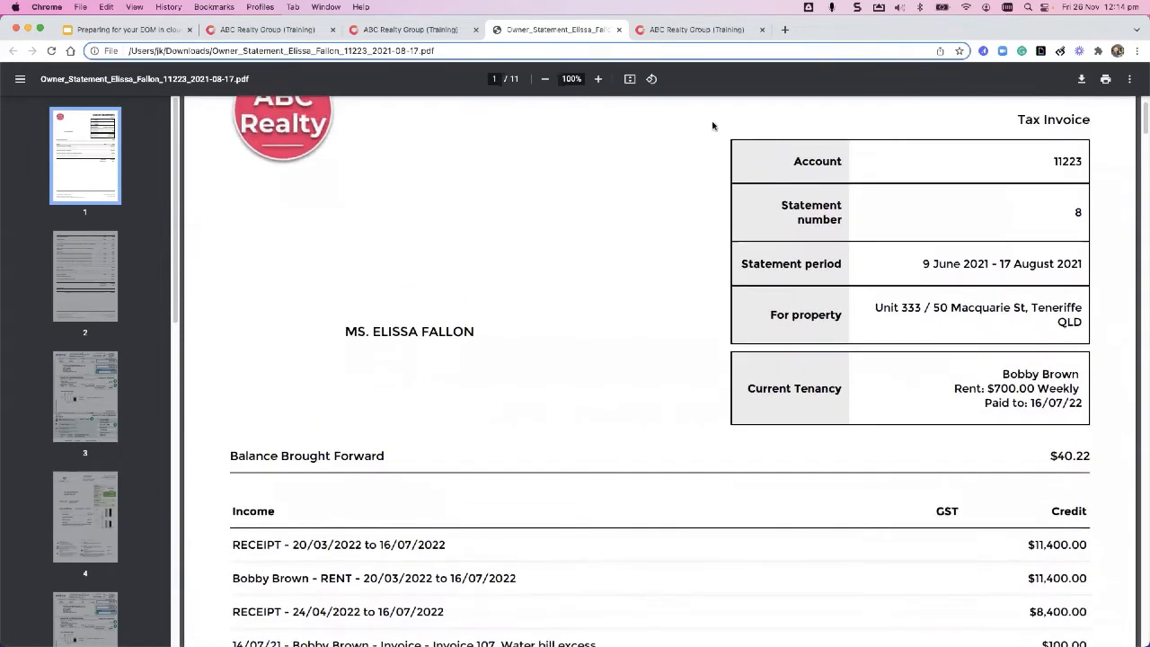
left_click_drag(792, 158, 919, 151)
left_click(906, 239)
left_click_drag(1078, 267, 920, 265)
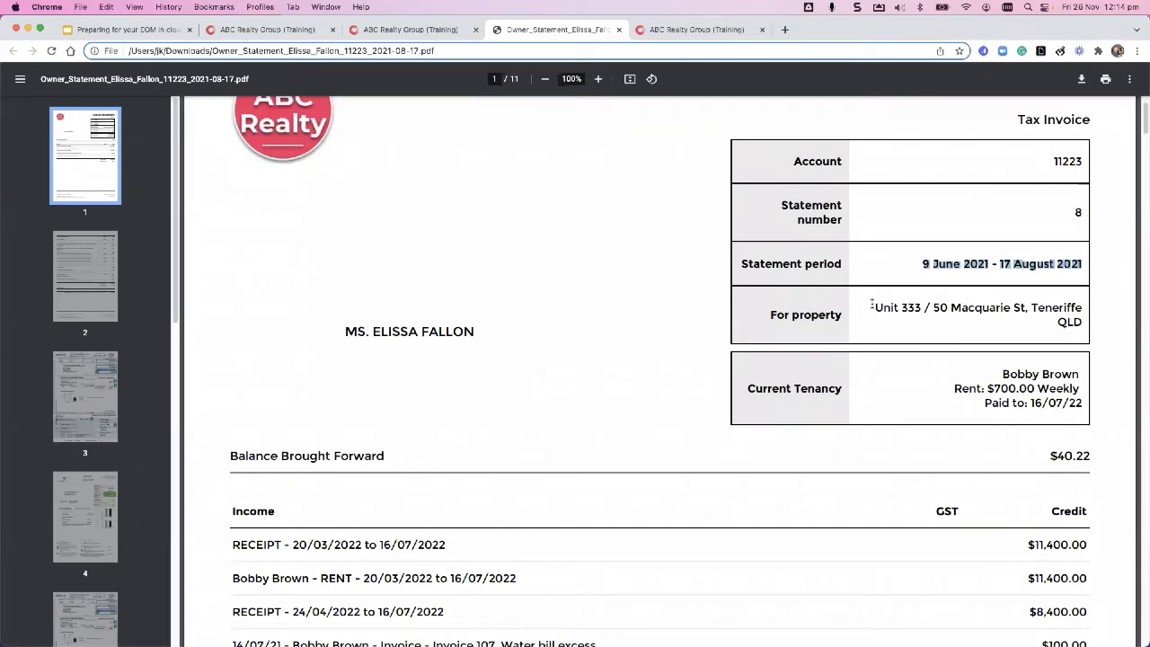
Step: Examine the current tenancy details, the balance brought forward and the income entries on the statement's first page
left_click(894, 372)
scroll(898, 360, "down", 5)
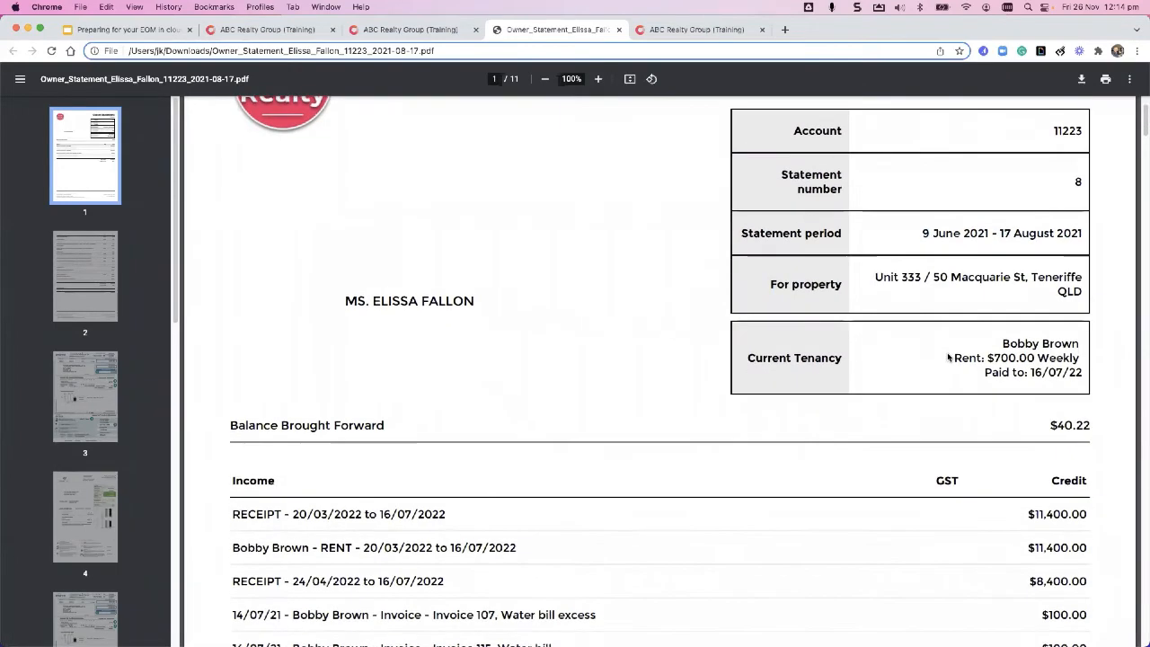
left_click_drag(1001, 167, 1085, 201)
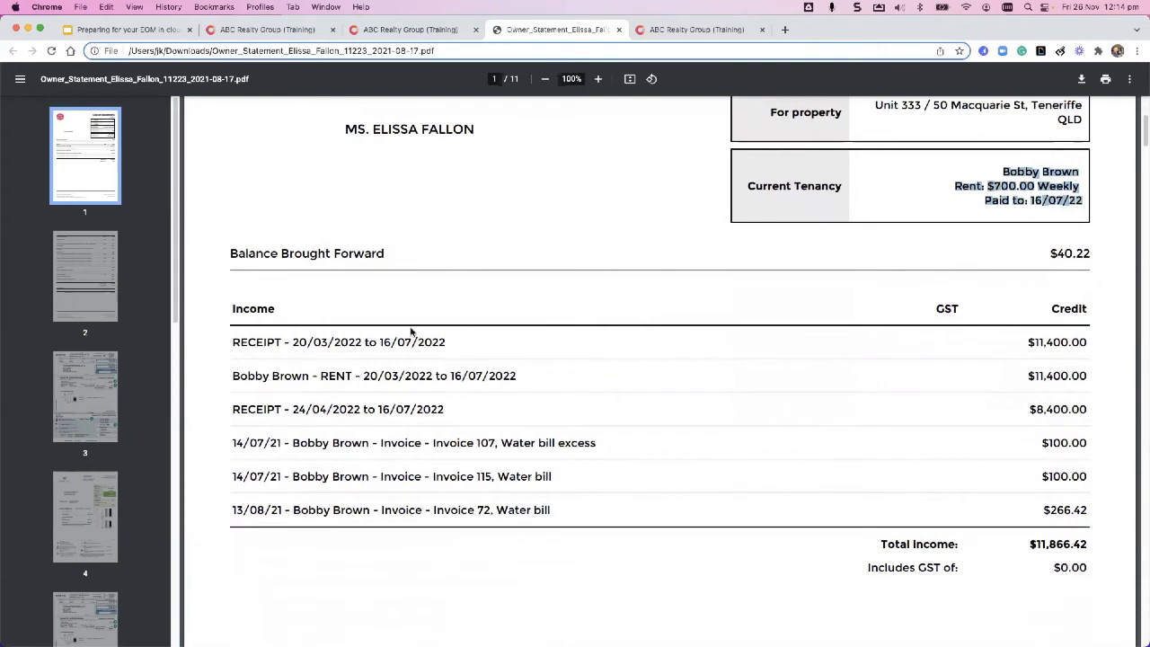
scroll(341, 279, "down", 1)
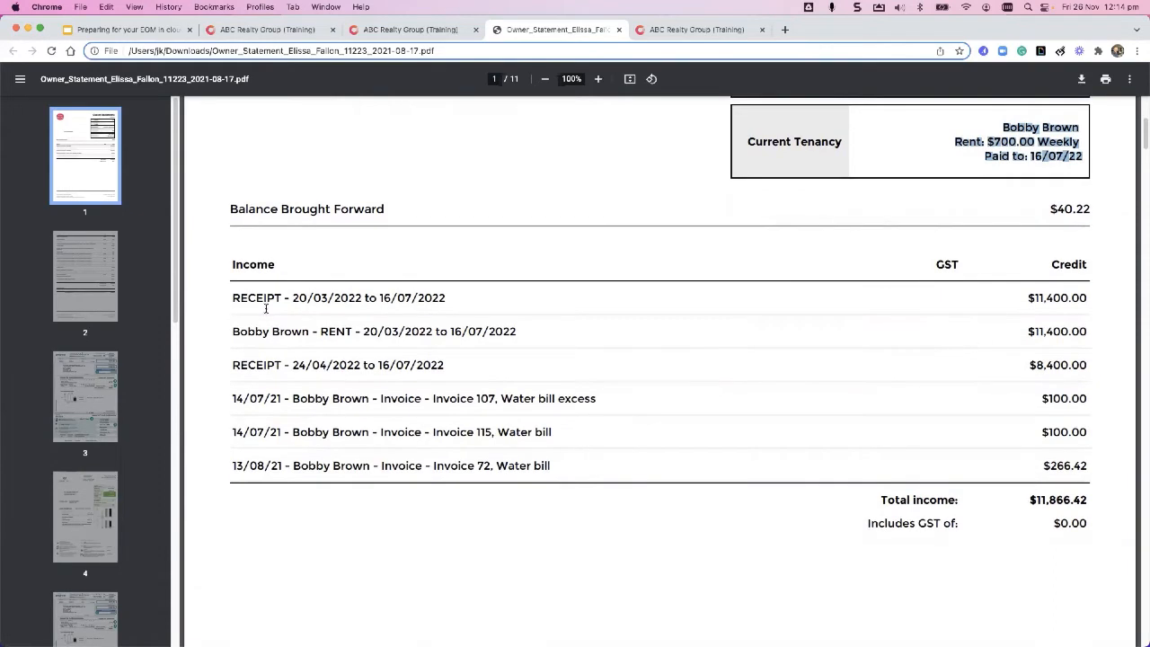
scroll(299, 317, "down", 1)
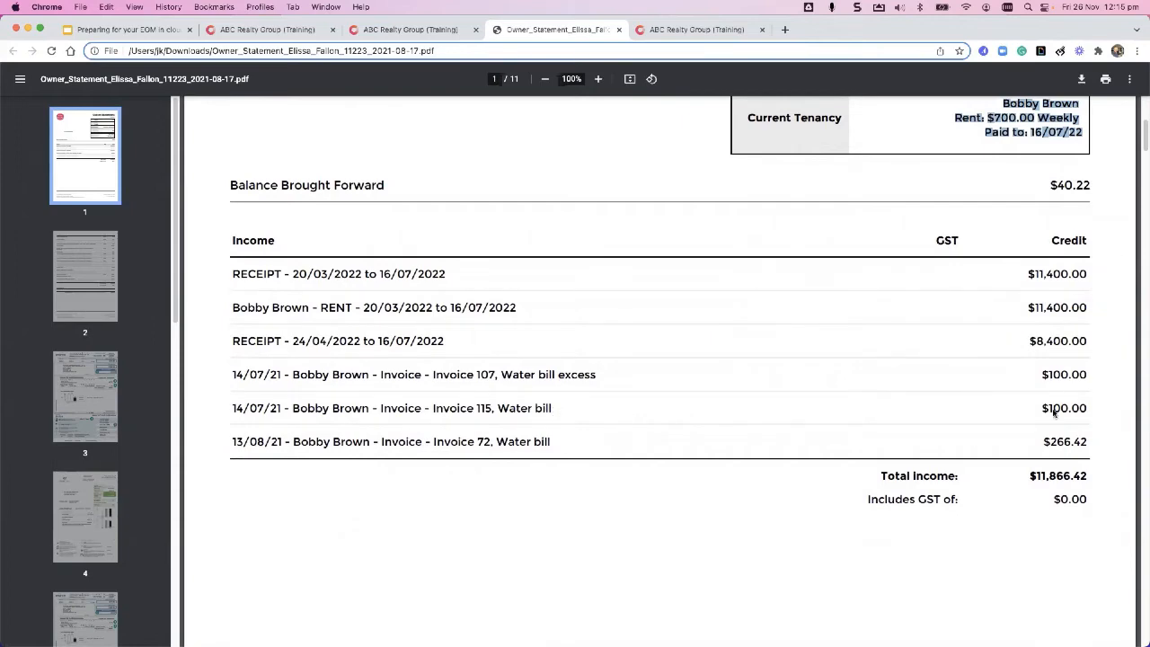
Step: Review the expenses on the statement's second page, including the agent fees and water bills, and the total payments calculation under Payments to owner
scroll(1055, 412, "down", 10)
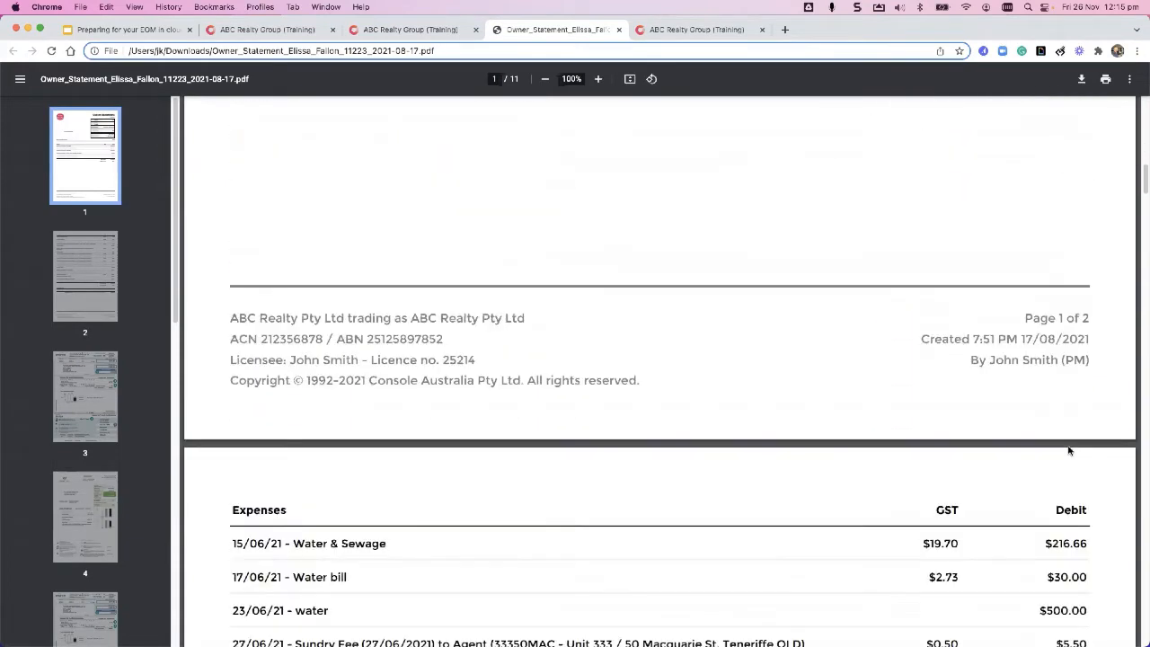
scroll(1069, 450, "down", 3)
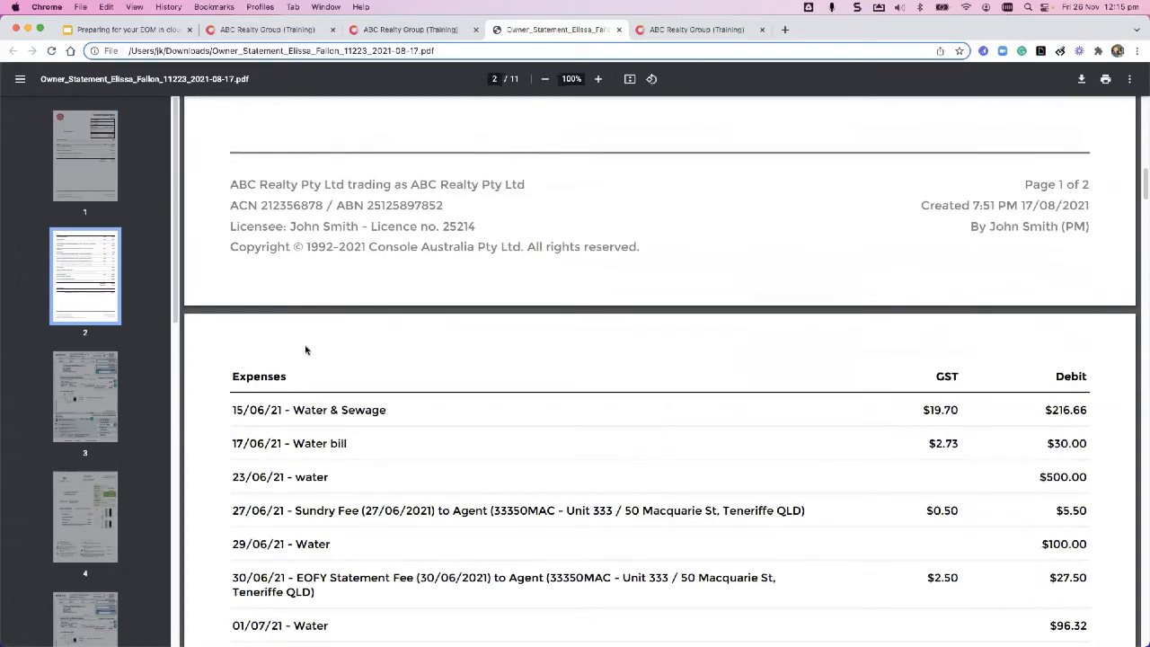
scroll(288, 328, "down", 3)
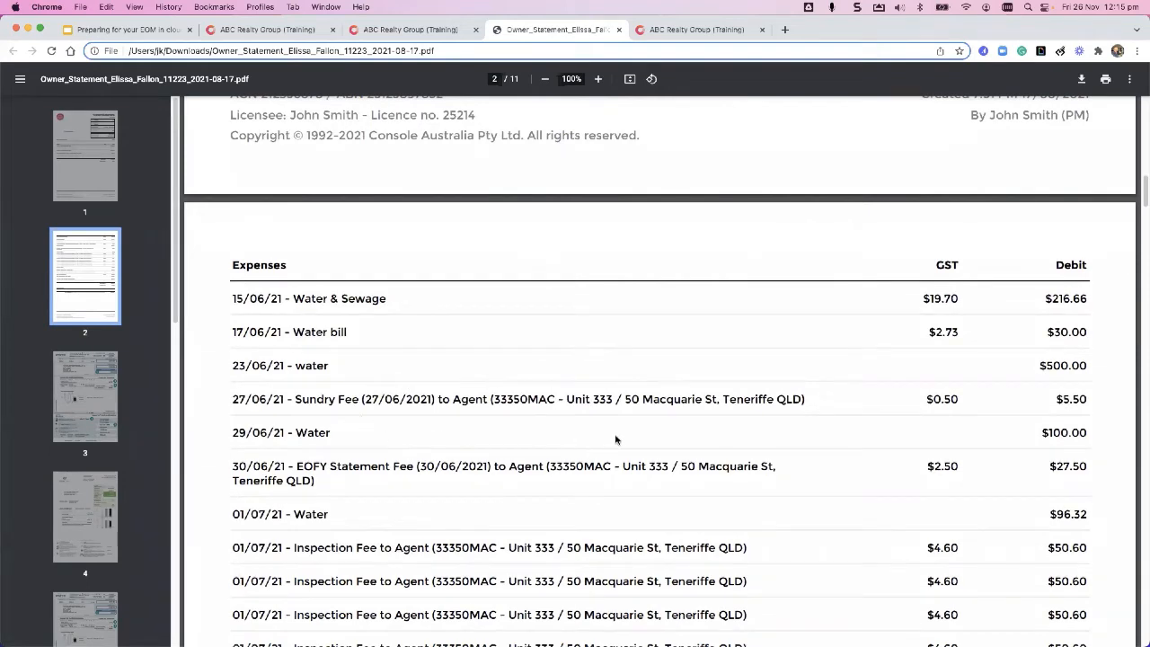
left_click_drag(735, 399, 436, 384)
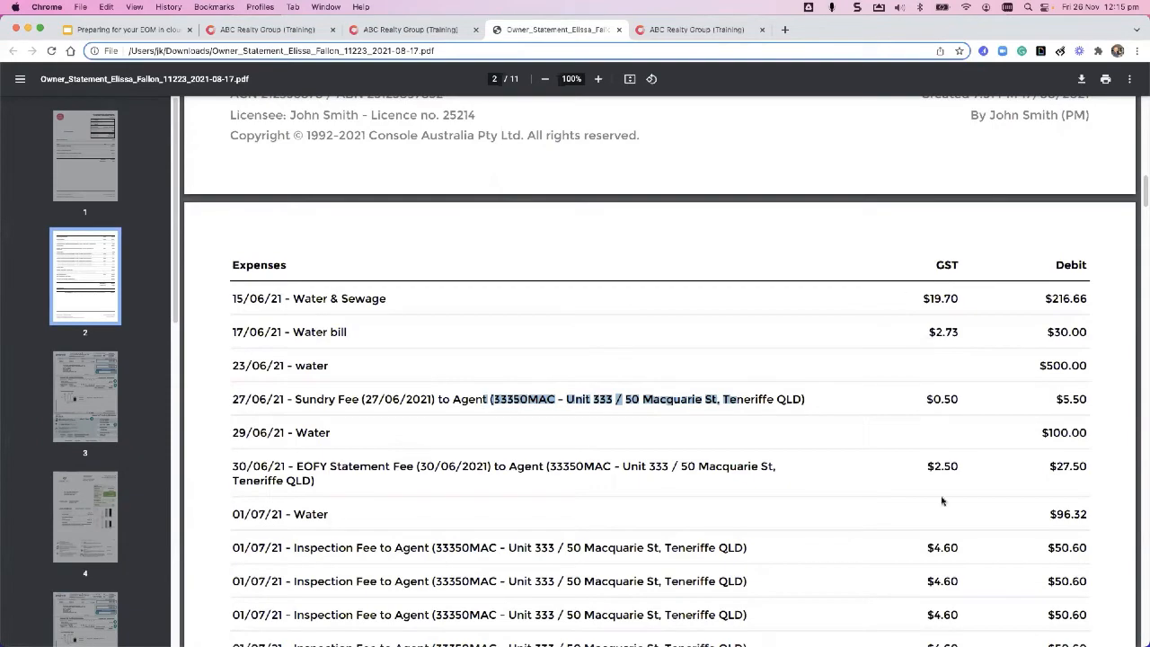
scroll(968, 457, "down", 2)
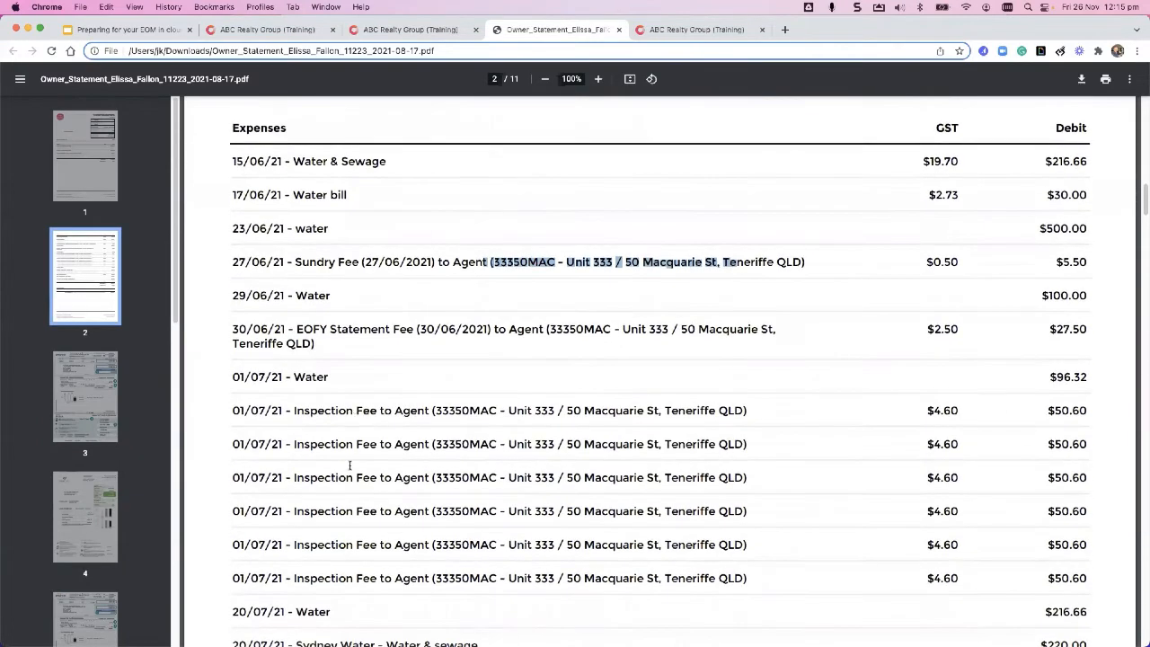
scroll(350, 466, "down", 6)
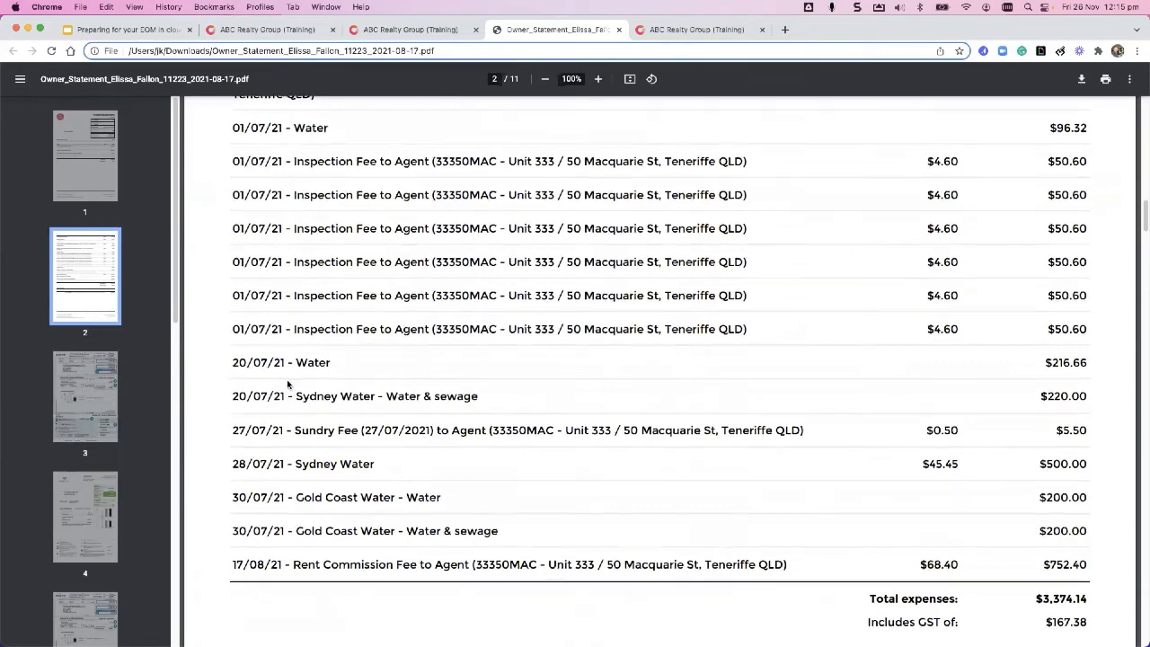
scroll(373, 121, "down", 1)
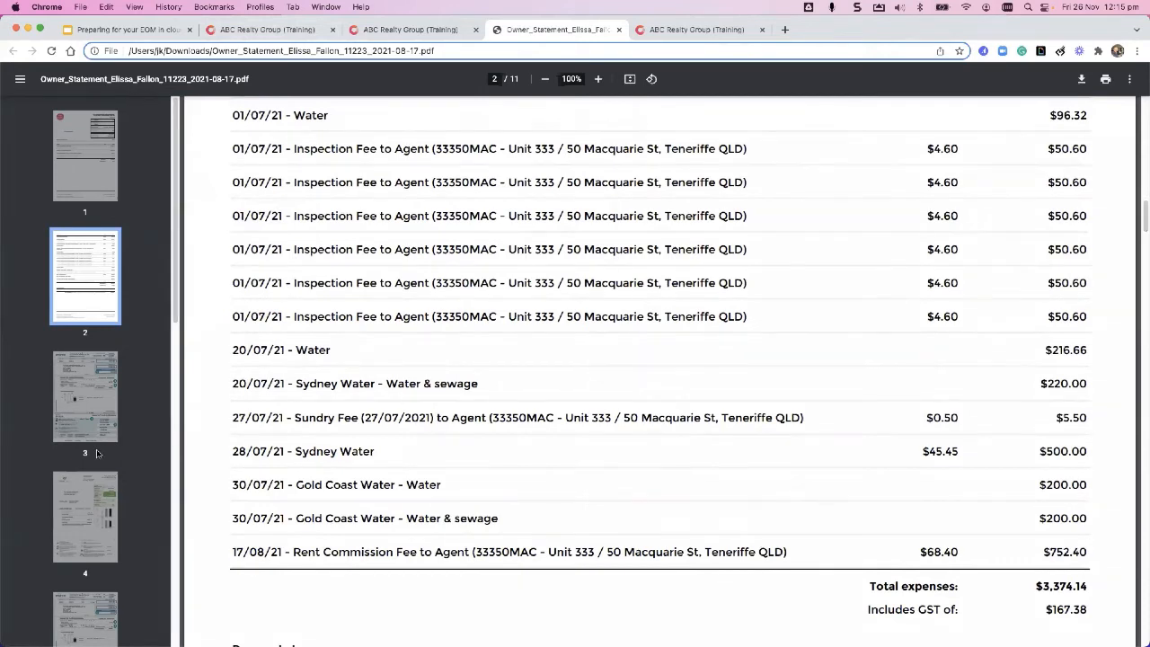
scroll(476, 347, "down", 2)
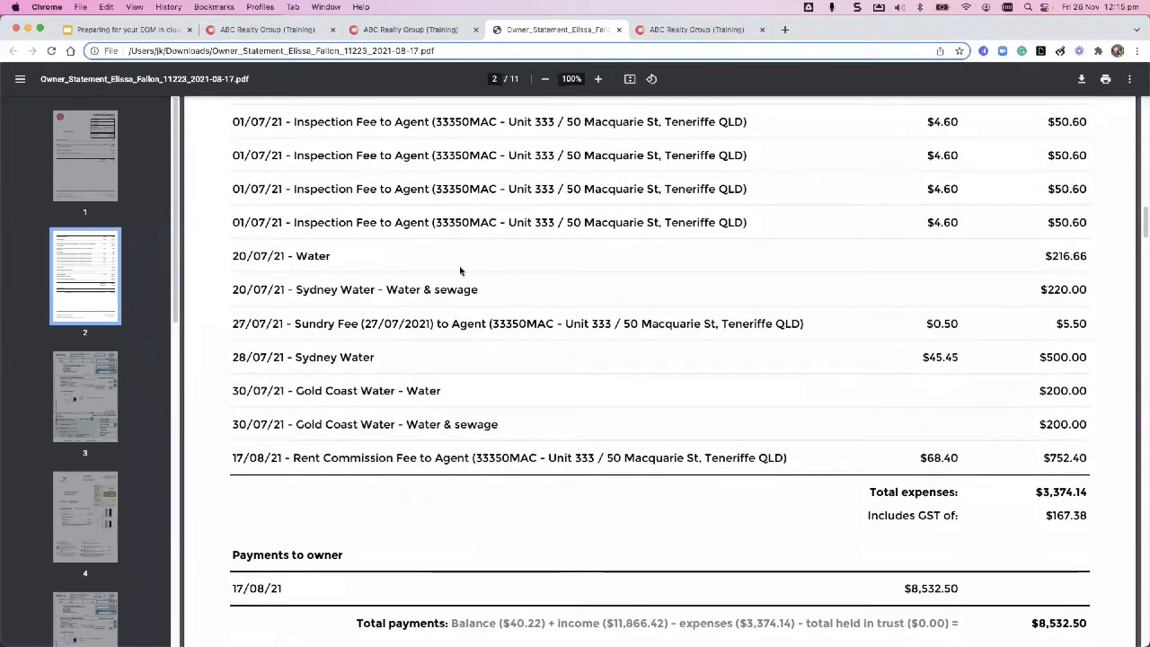
scroll(461, 269, "up", 5)
scroll(461, 270, "down", 5)
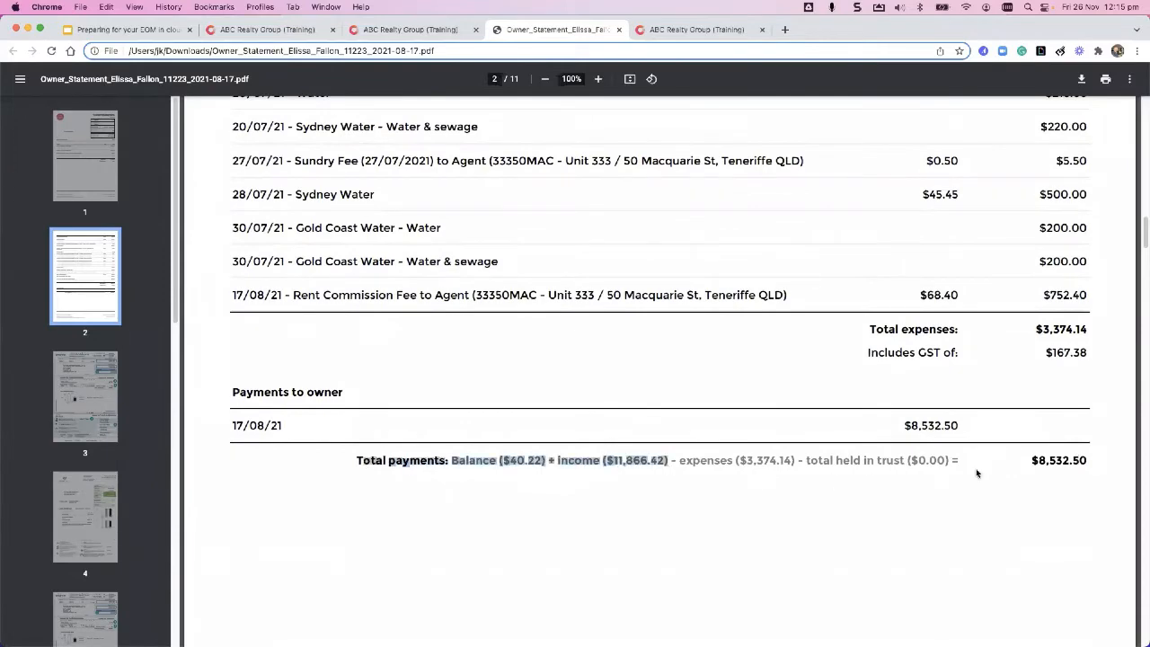
Step: Look through the water bills attached to the owner statement on pages 3 to 11
scroll(1007, 437, "down", 7)
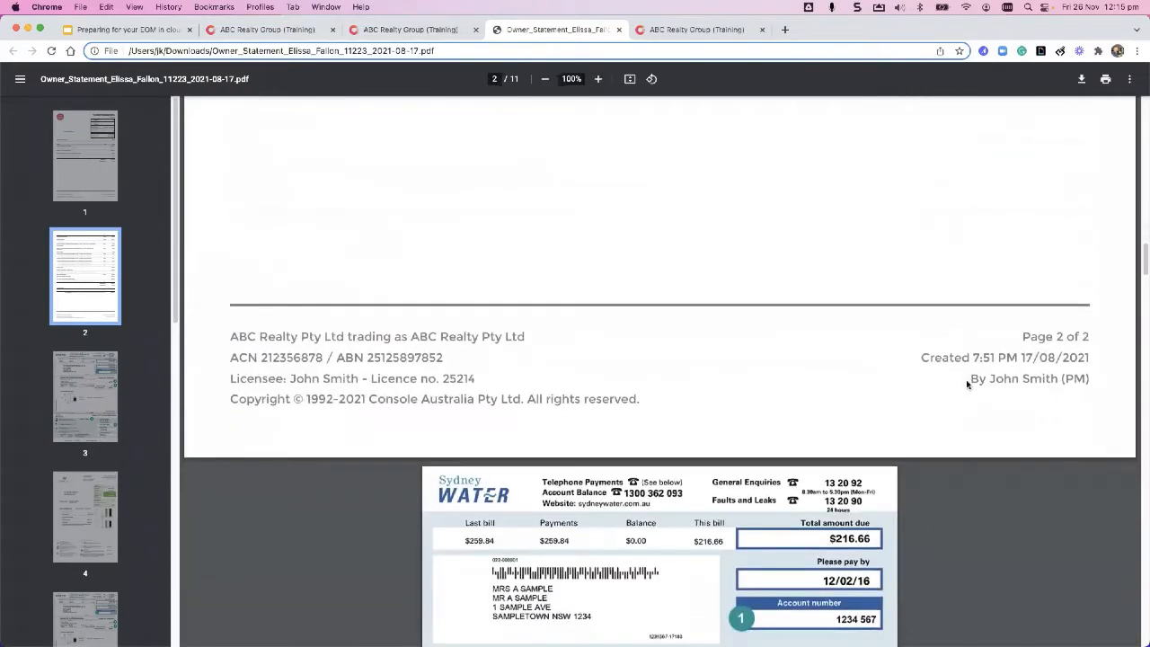
scroll(434, 441, "down", 1)
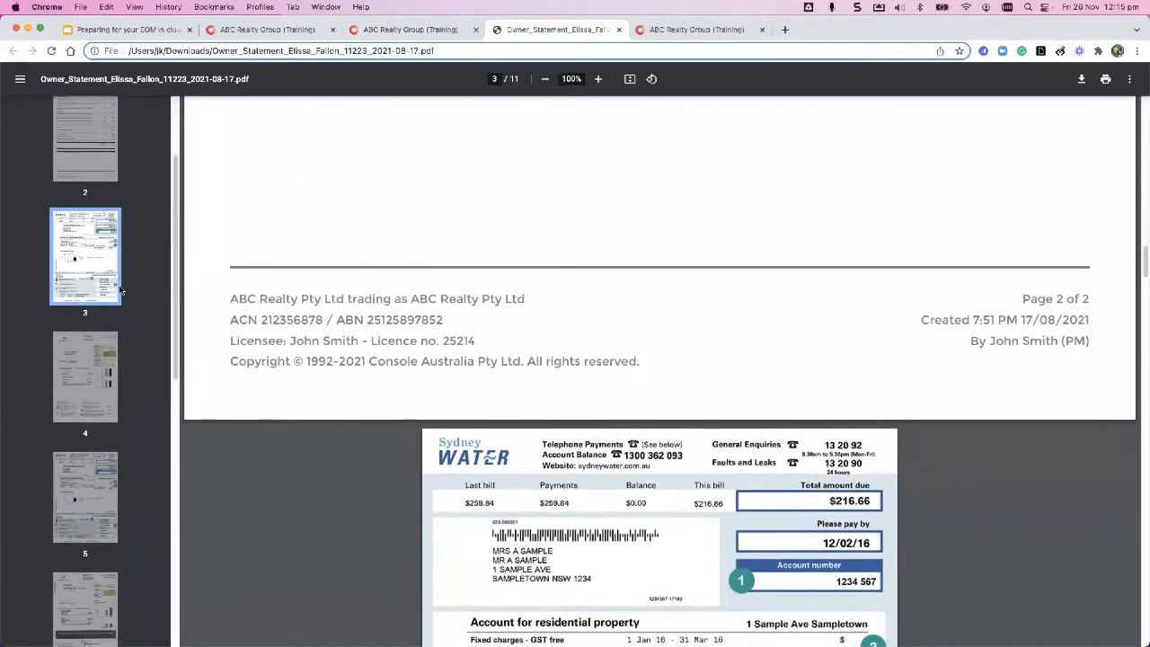
scroll(115, 284, "down", 1)
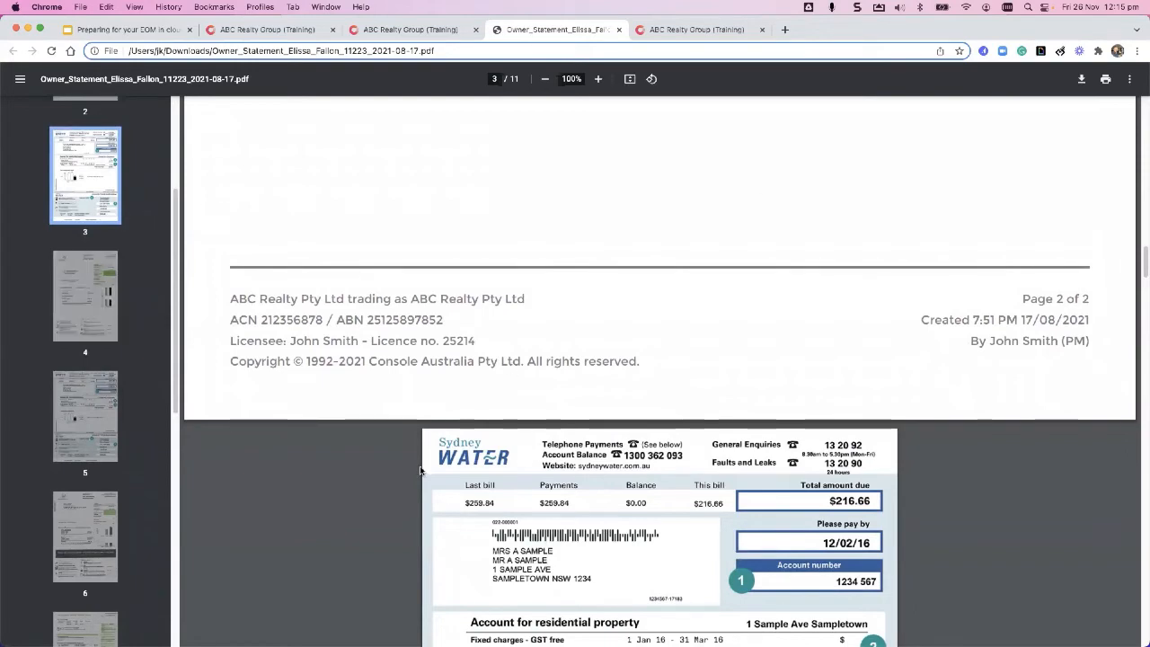
scroll(548, 395, "down", 1)
scroll(554, 394, "down", 5)
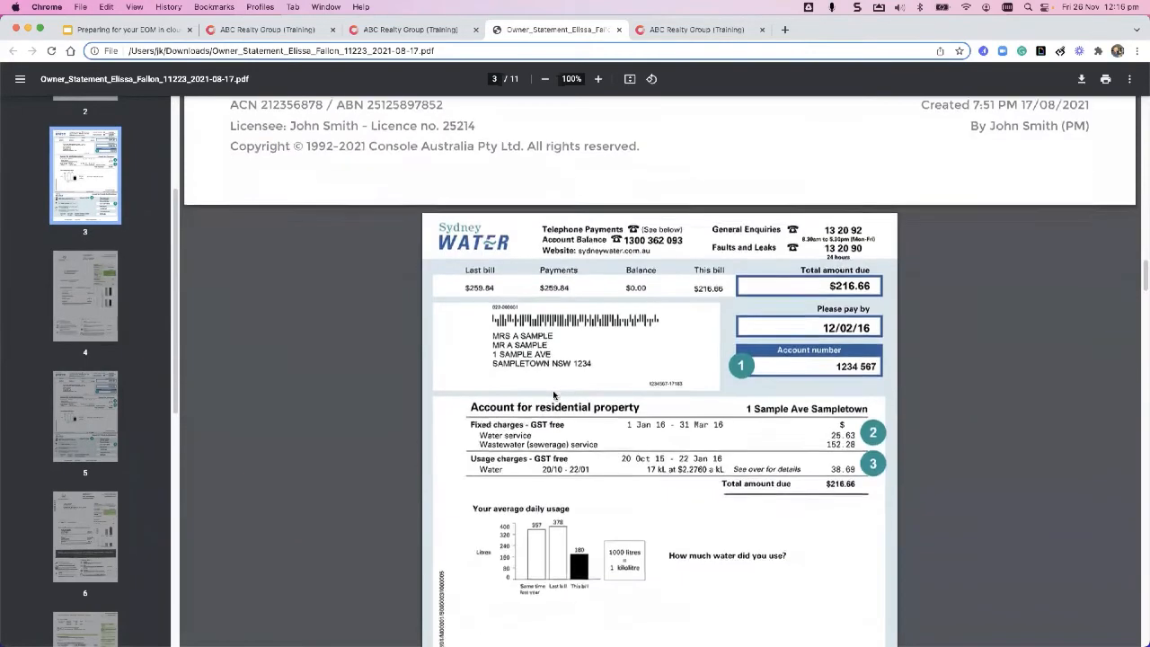
scroll(558, 397, "down", 20)
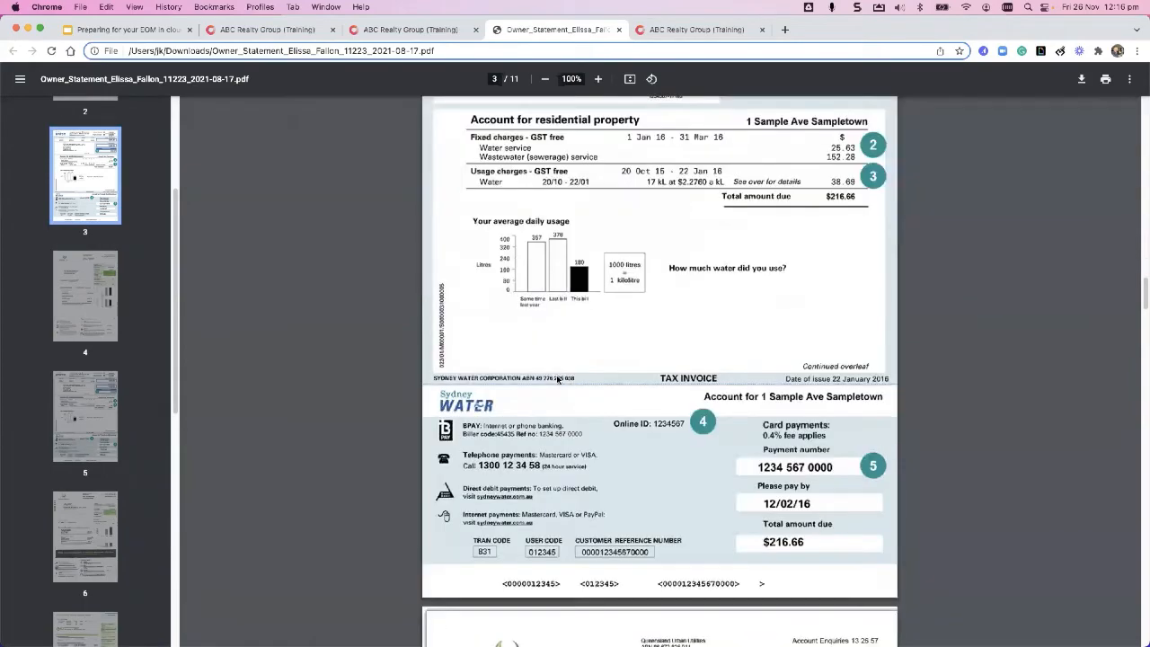
scroll(557, 375, "up", 10)
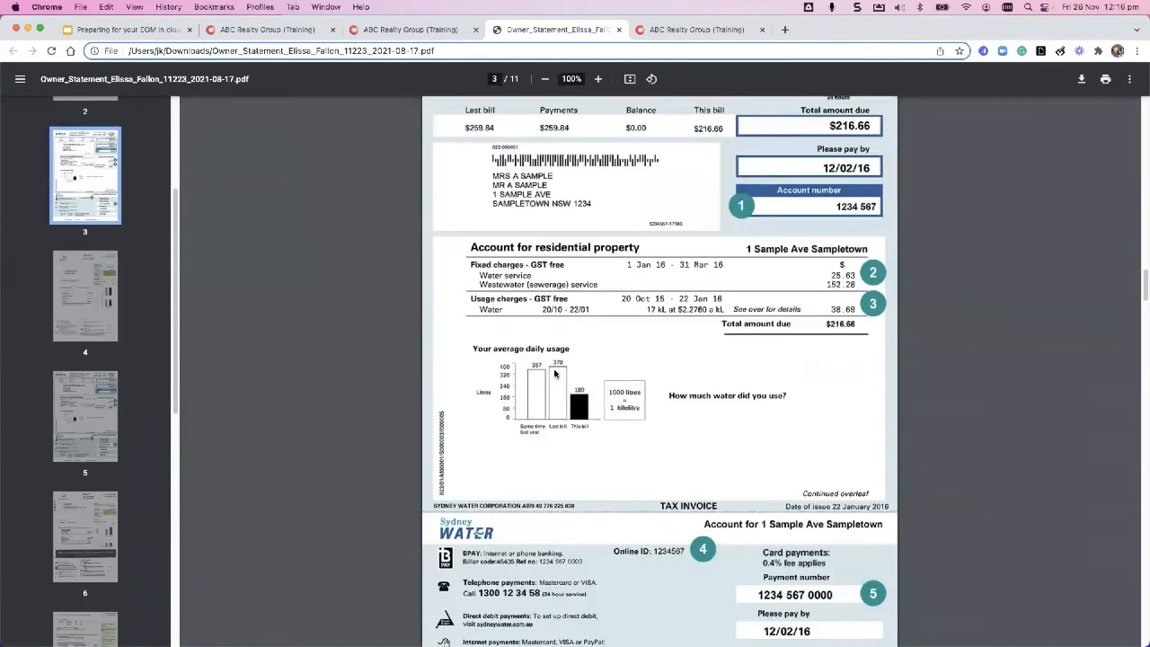
scroll(555, 373, "down", 20)
scroll(552, 372, "down", 20)
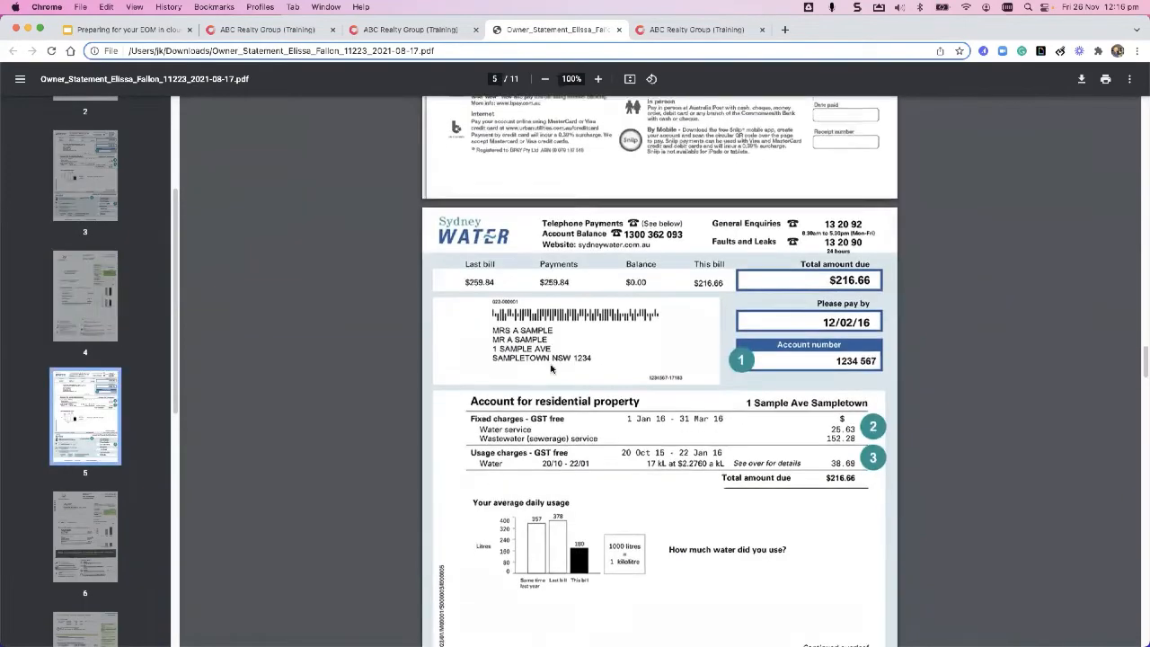
scroll(580, 390, "down", 20)
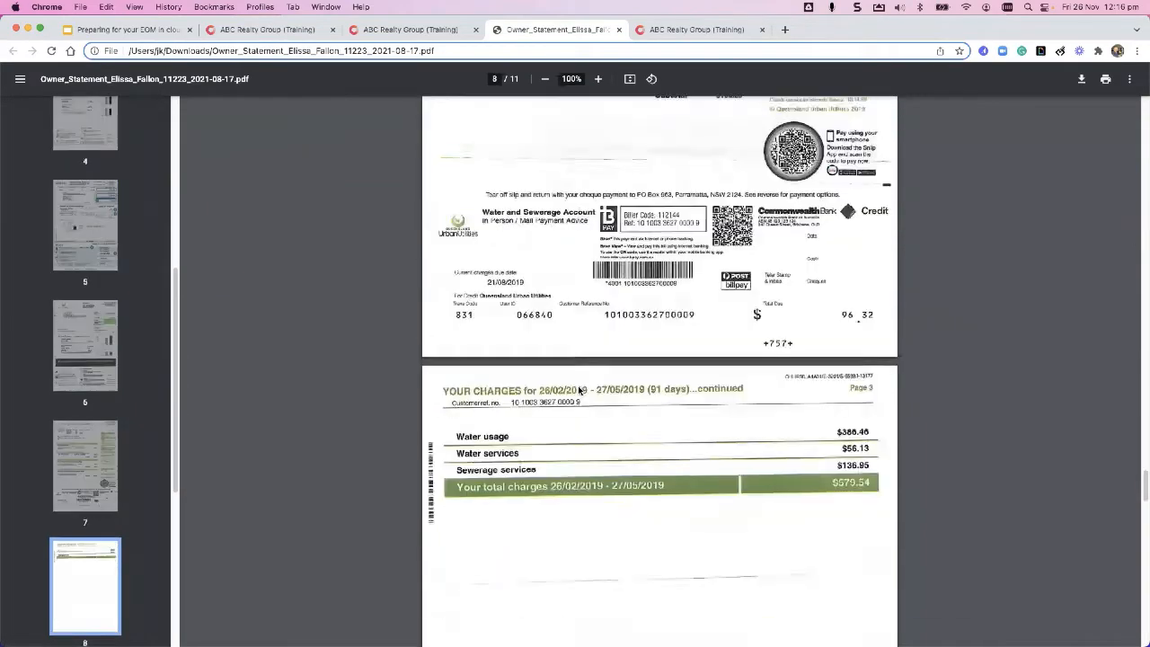
scroll(522, 394, "down", 5)
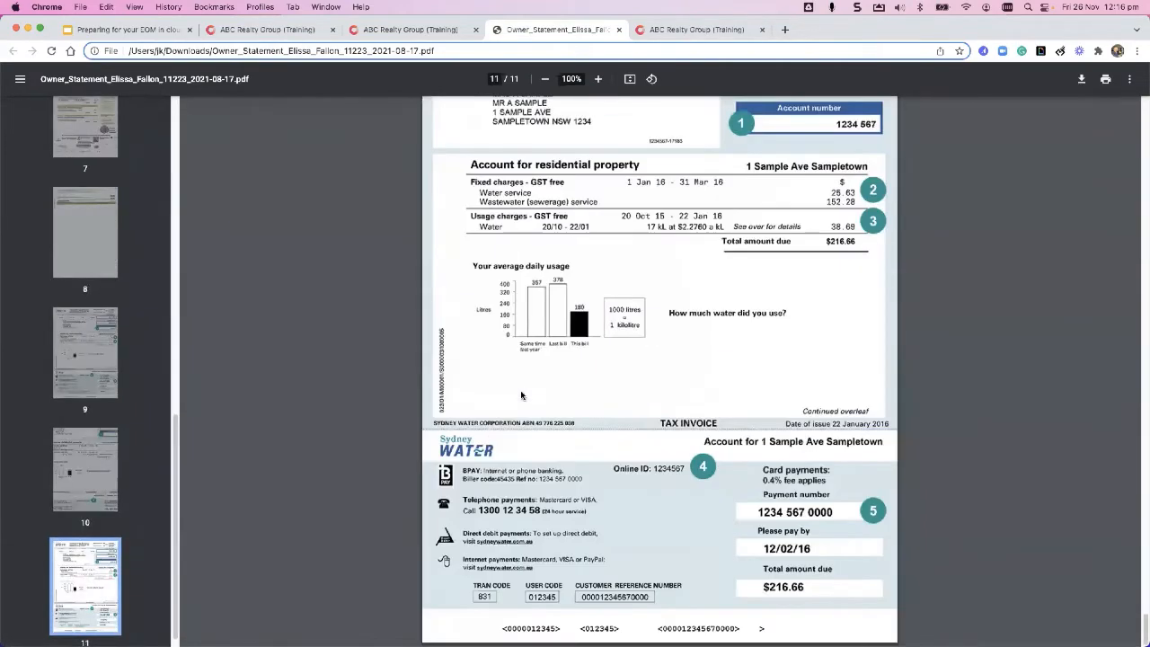
Step: Go back to the first page of the owner statement and recheck the rent receipt lines under Income and the header details
scroll(134, 396, "up", 10)
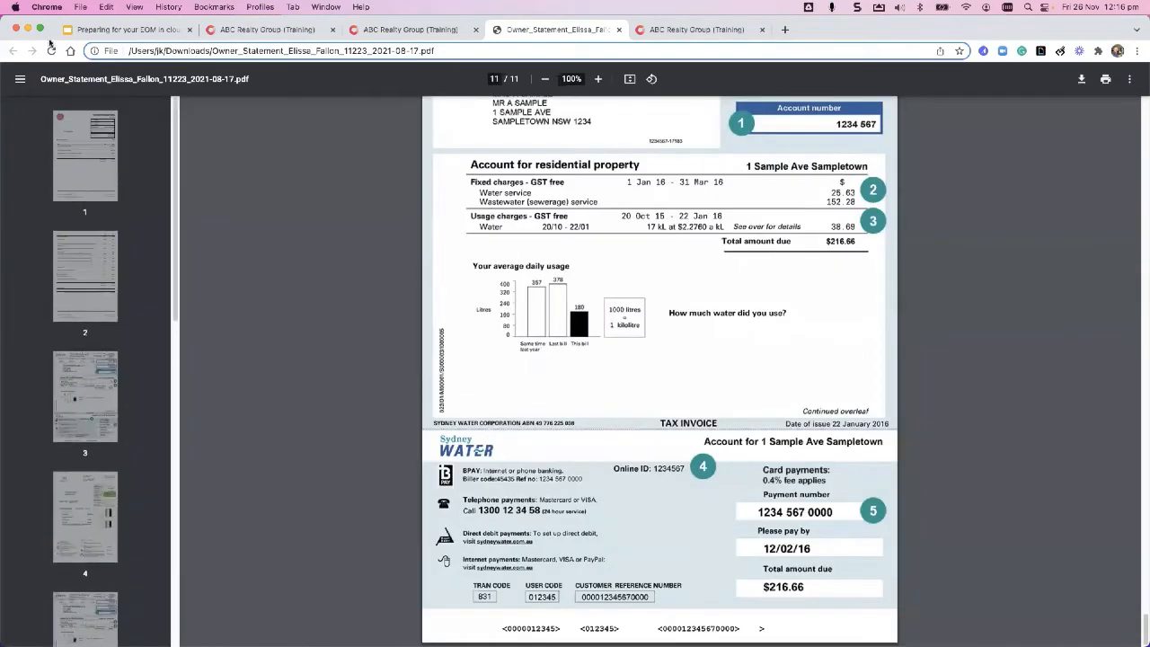
scroll(479, 325, "up", 15)
scroll(478, 325, "up", 20)
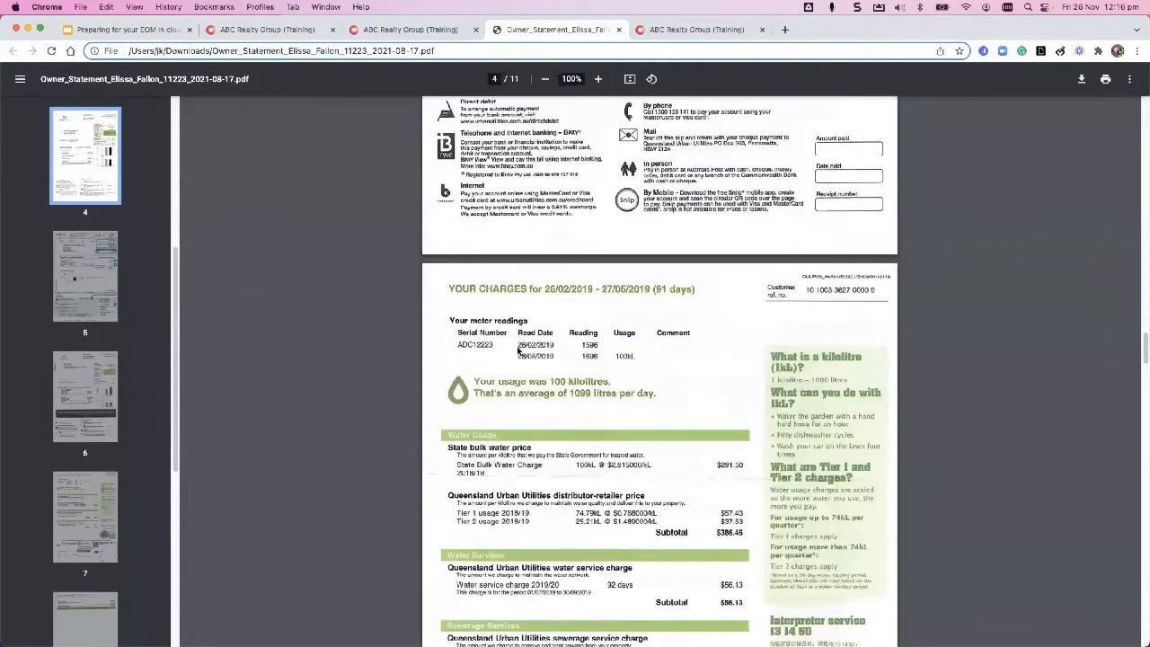
scroll(485, 359, "down", 6)
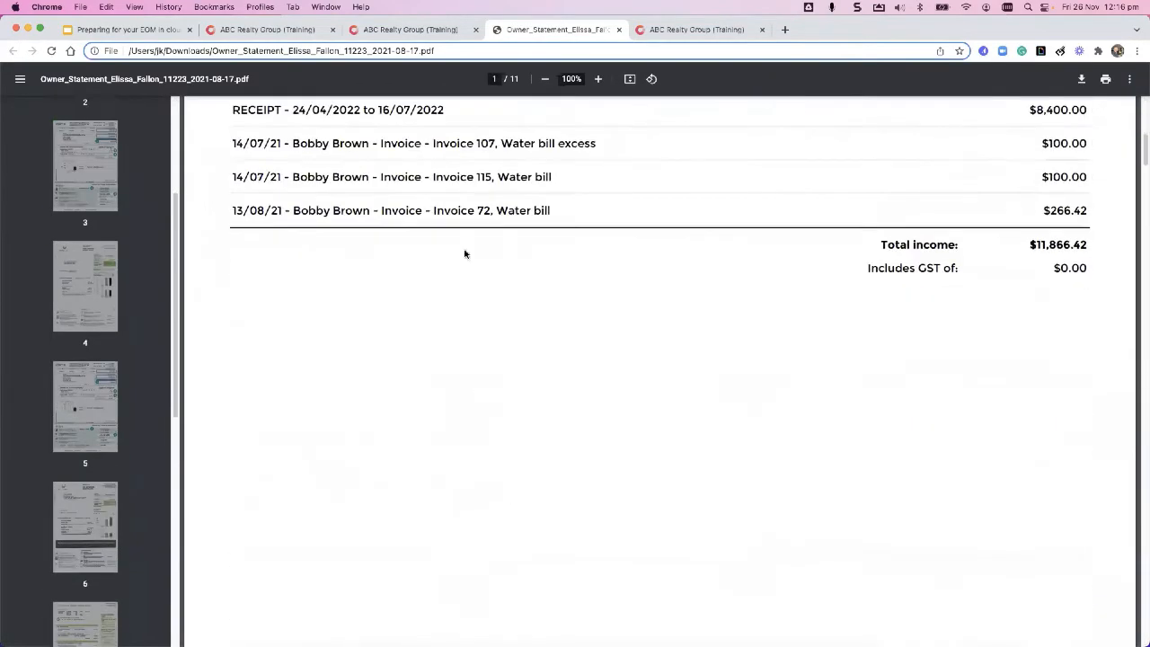
scroll(485, 287, "up", 4)
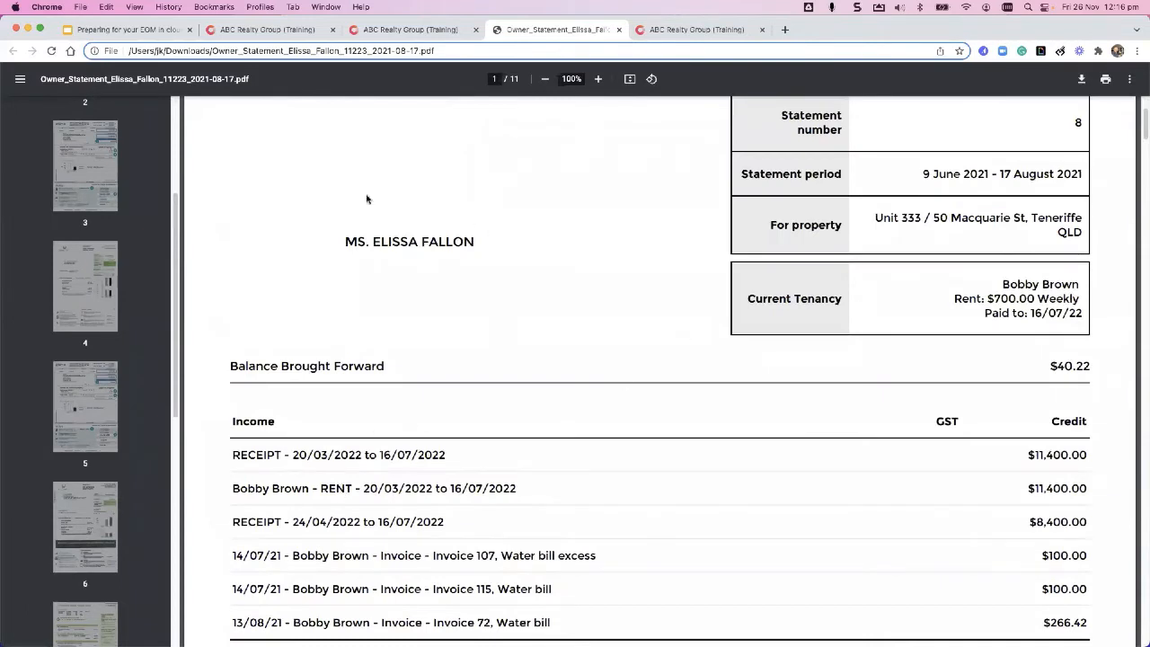
scroll(90, 233, "up", 4)
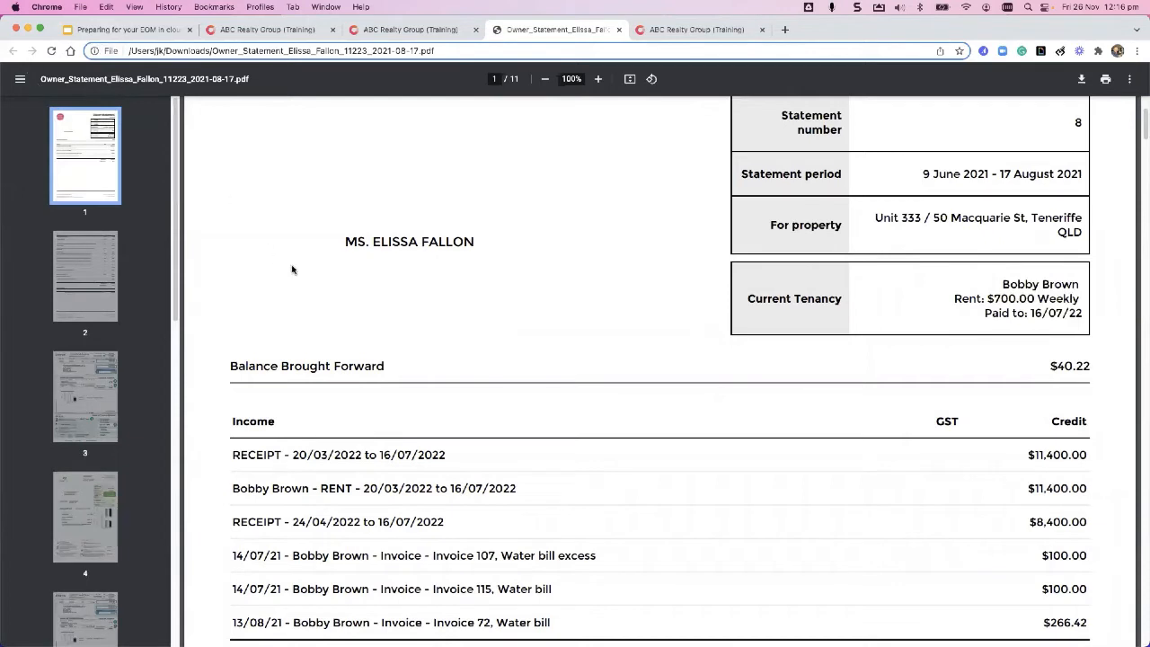
scroll(285, 366, "down", 3)
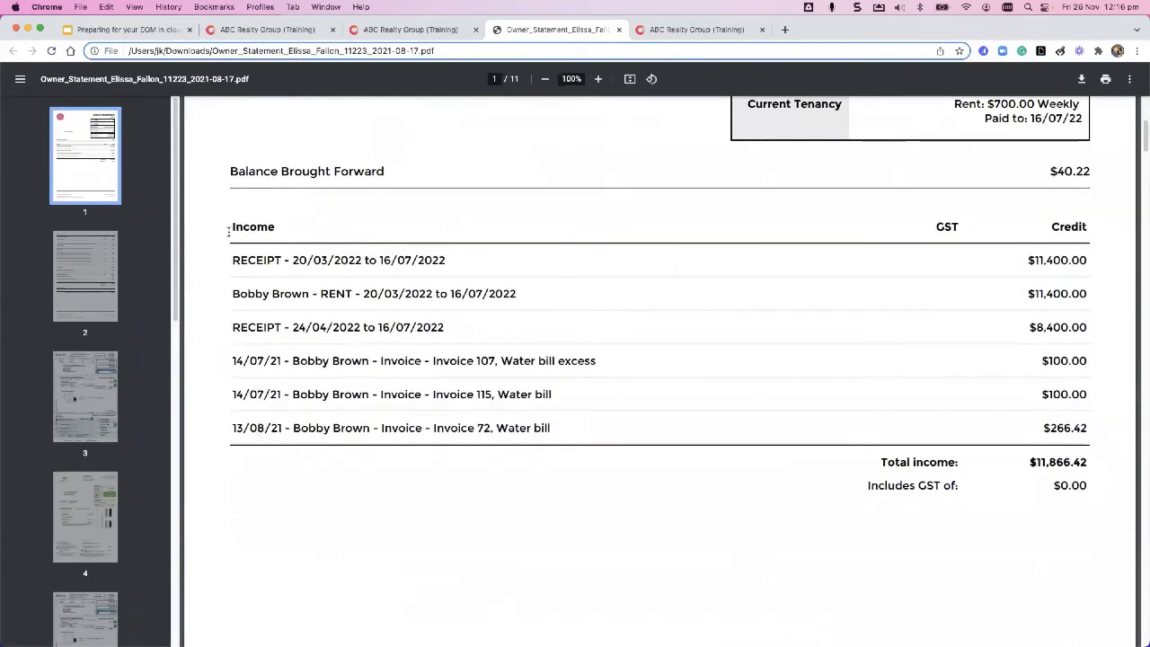
left_click_drag(232, 261, 391, 260)
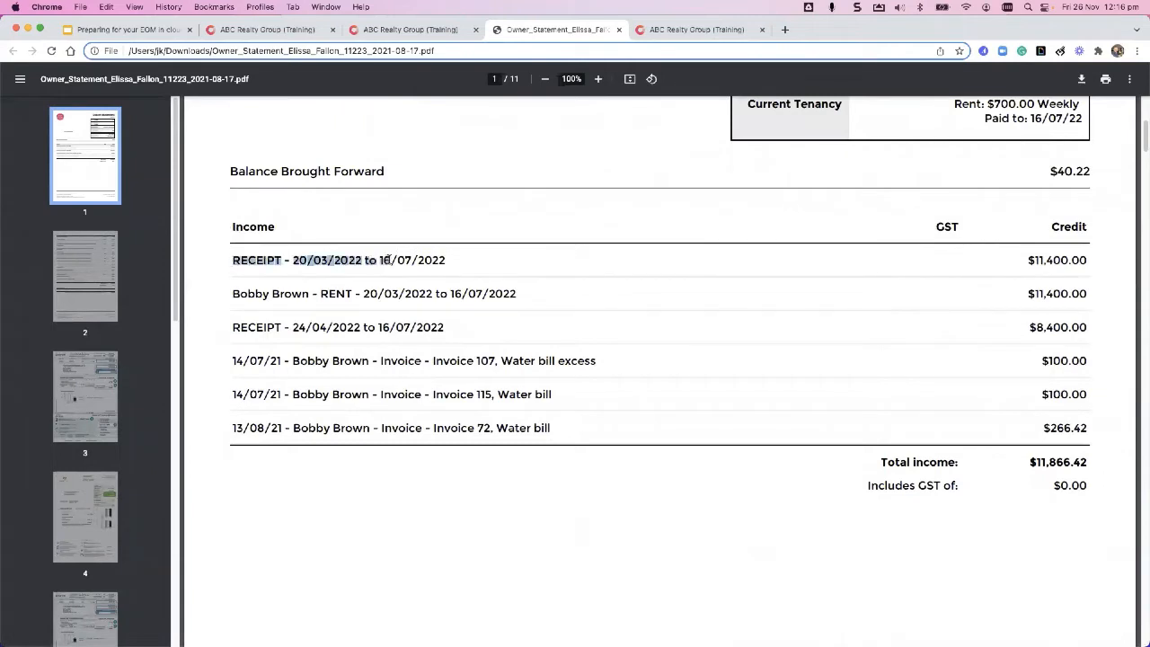
left_click(308, 238)
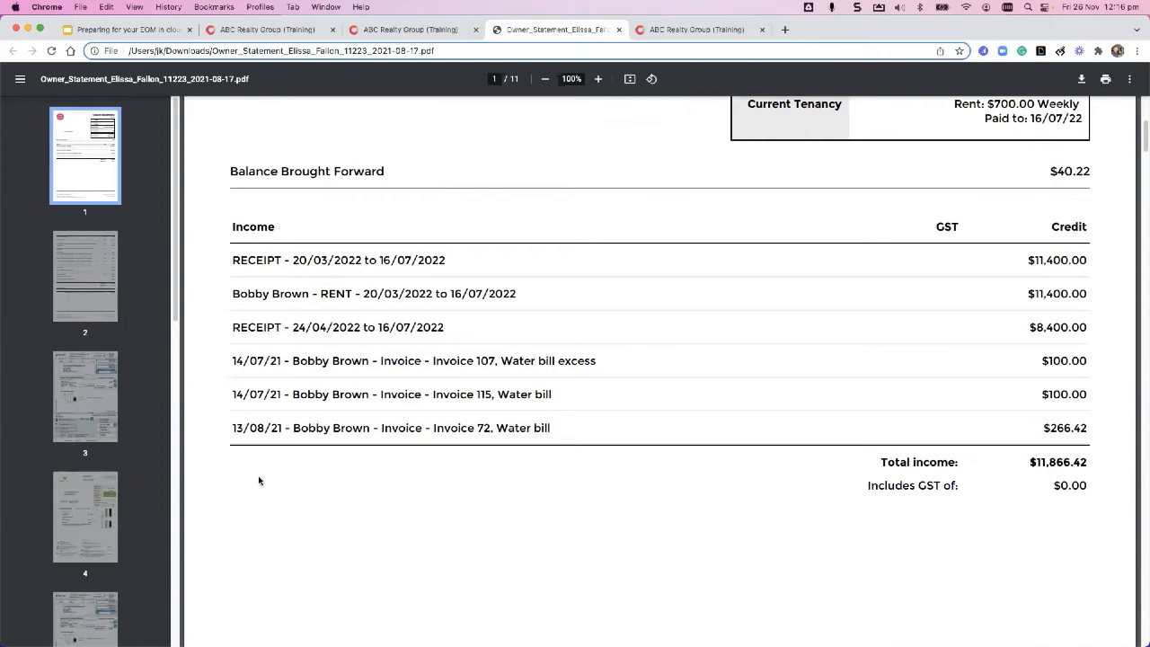
scroll(301, 396, "down", 2)
scroll(322, 213, "up", 5)
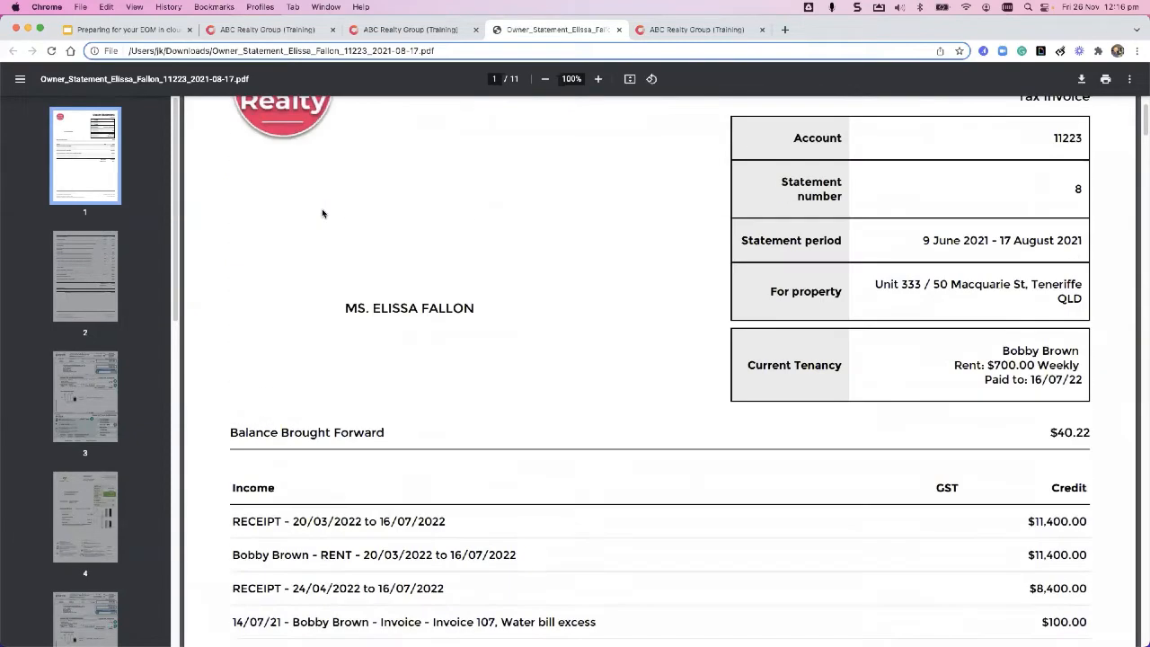
Step: Switch from the owner statement PDF back to Console Cloud and open the income dissections in the settings
scroll(323, 213, "up", 2)
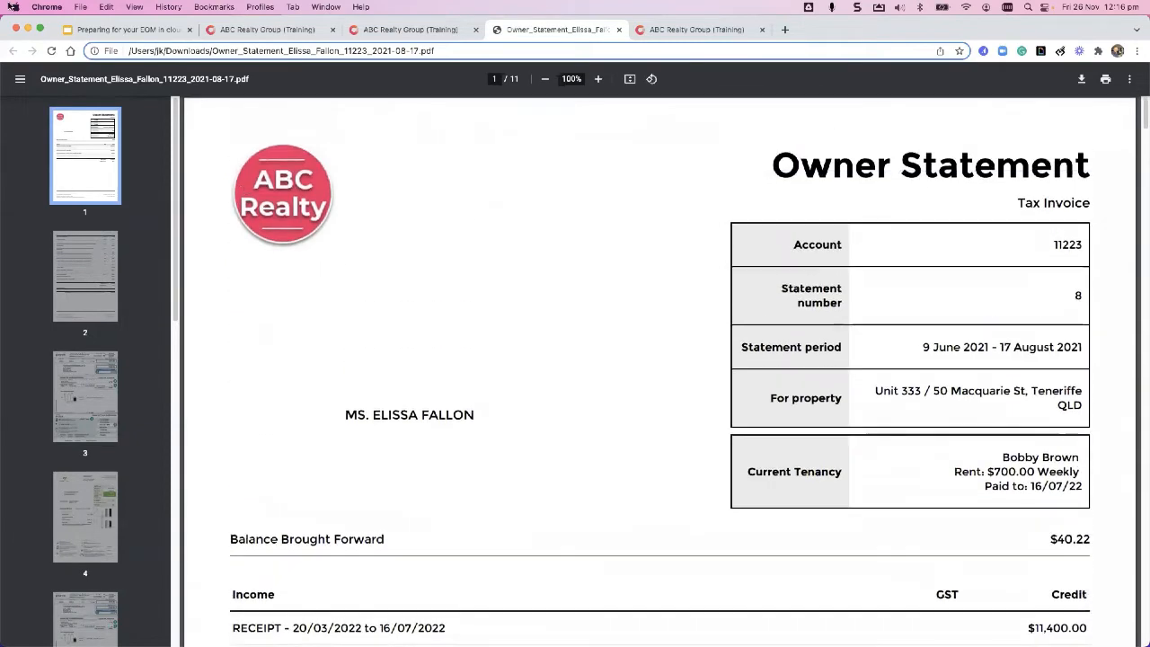
left_click(381, 32)
left_click(270, 32)
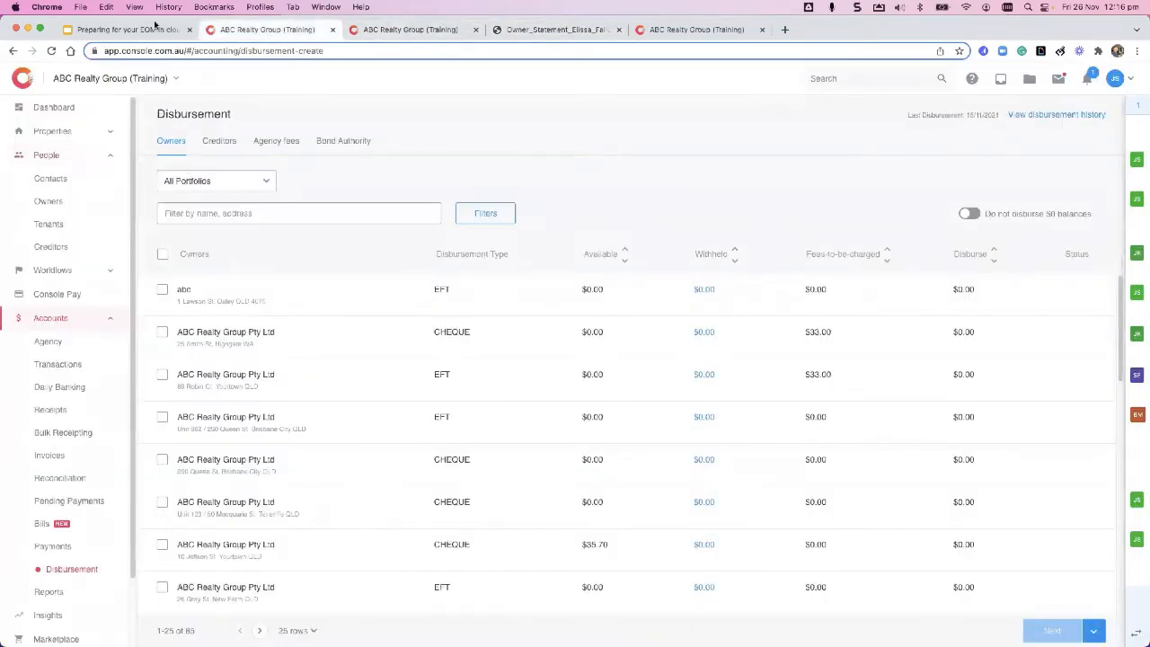
scroll(80, 536, "down", 3)
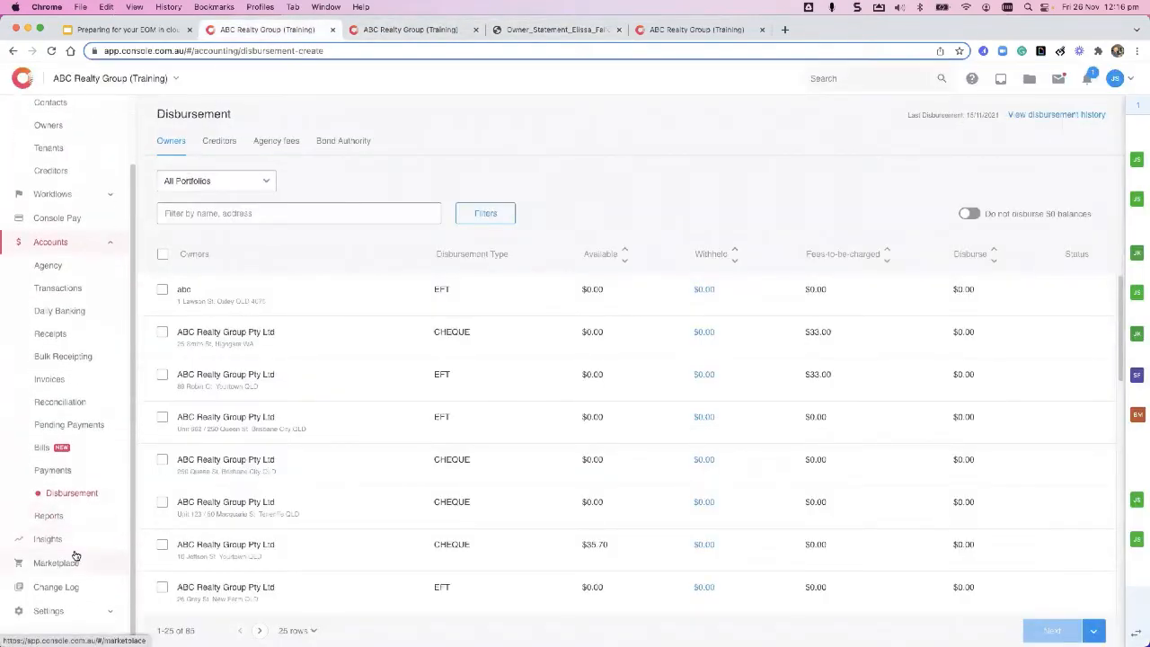
left_click(69, 617)
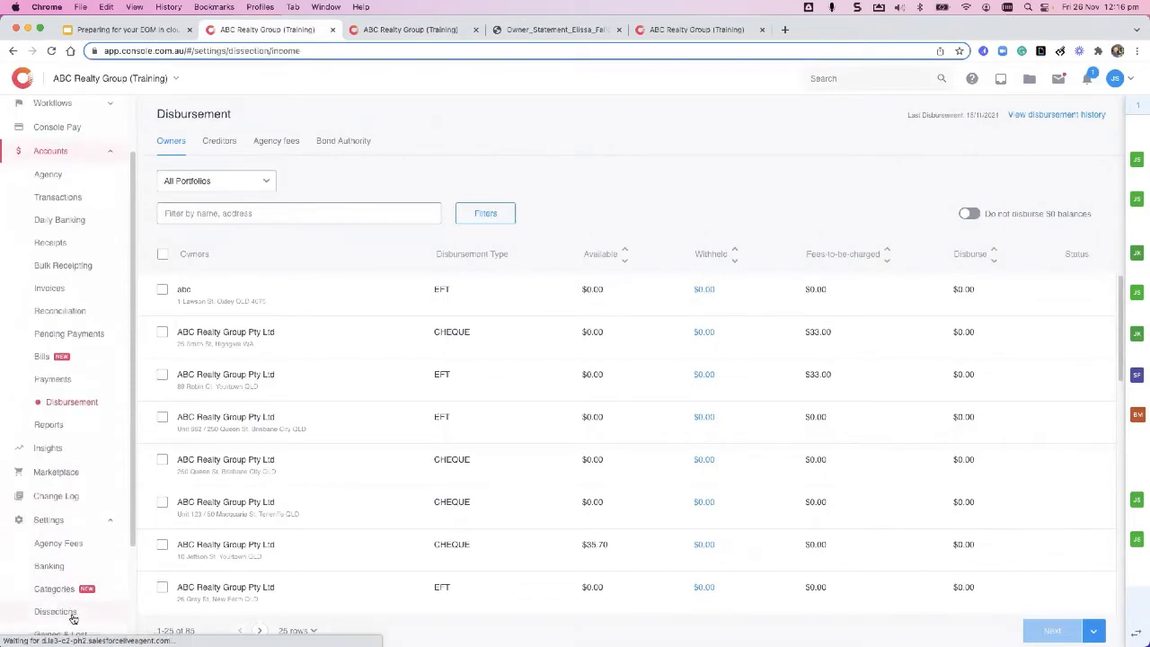
left_click(55, 612)
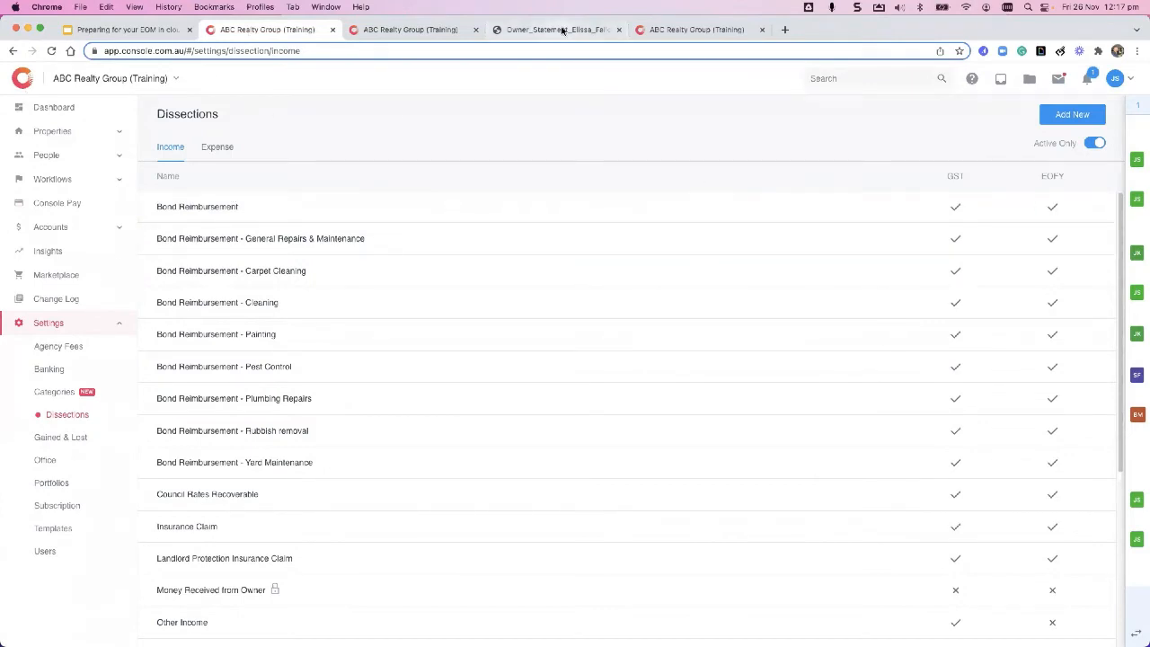
Step: Review the expense dissections and their GST and EOFY settings
left_click(213, 153)
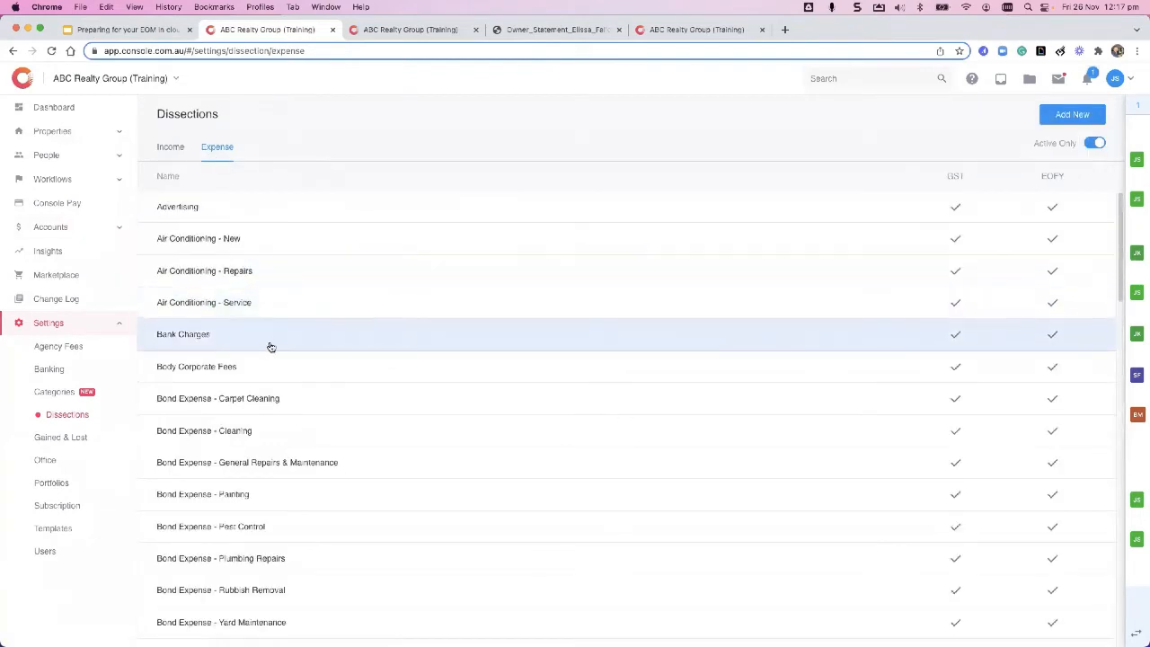
scroll(303, 465, "down", 1)
scroll(219, 288, "down", 8)
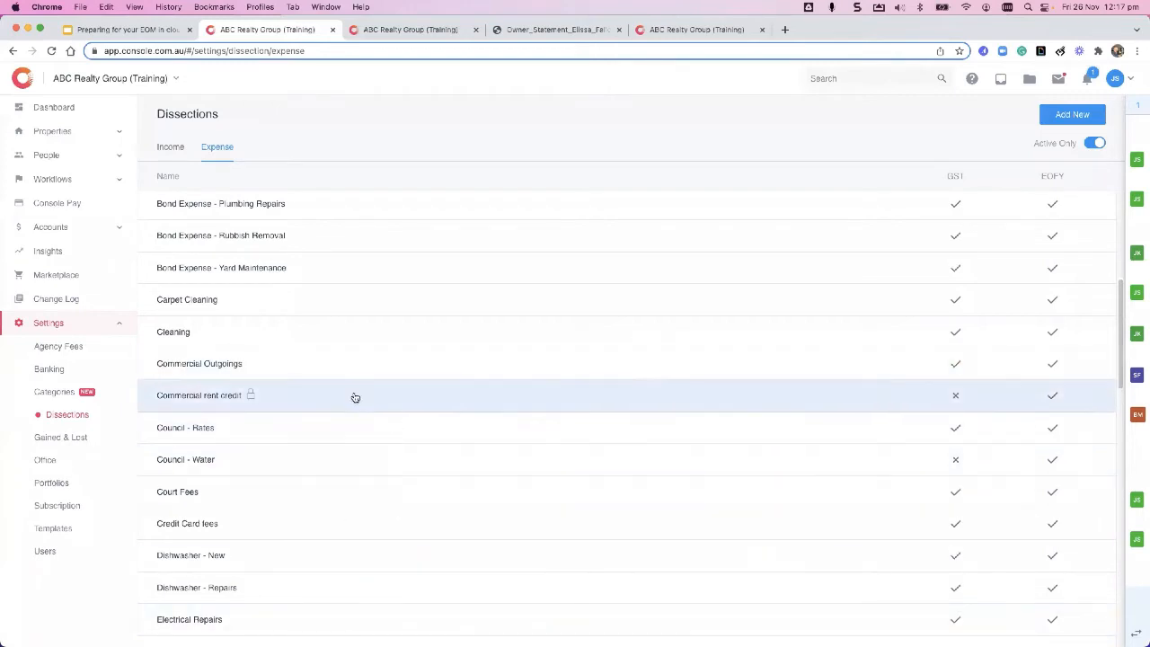
scroll(345, 327, "up", 3)
scroll(344, 327, "up", 3)
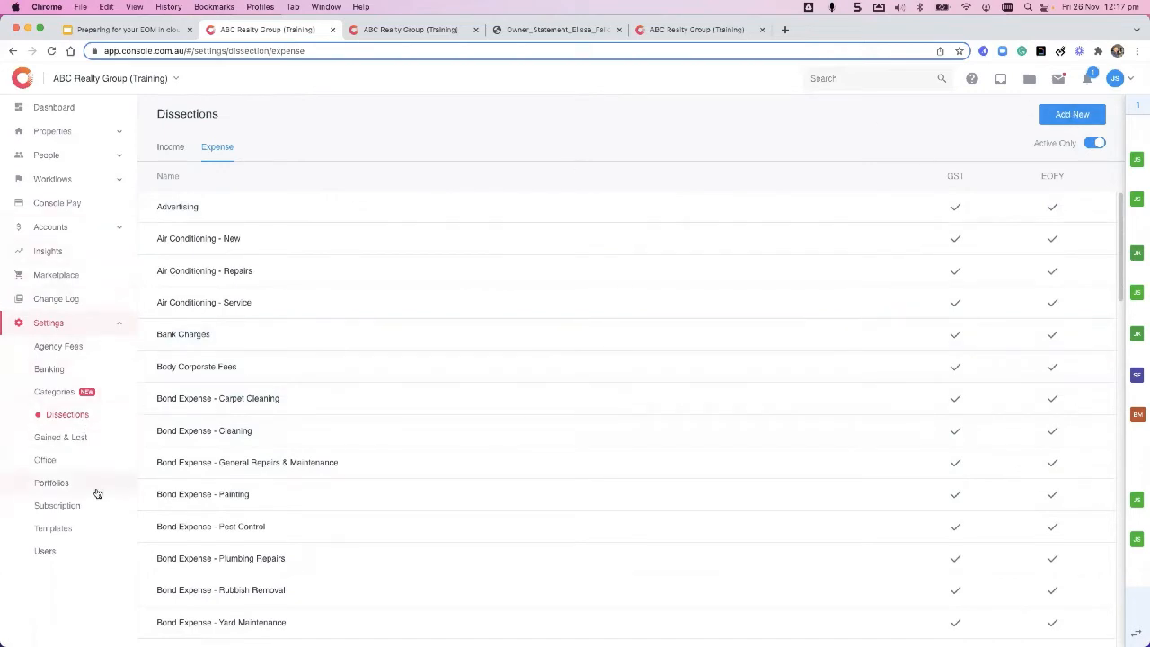
Step: Return to the owner disbursement list and check its available frequency filters without applying any
left_click(86, 230)
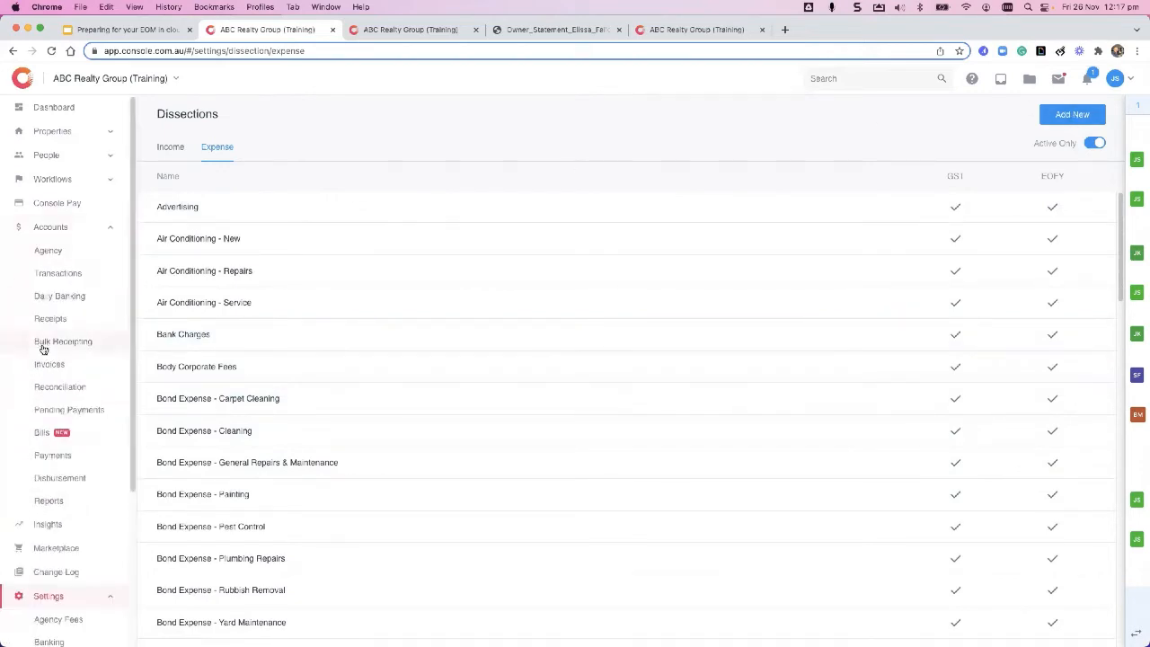
left_click(73, 478)
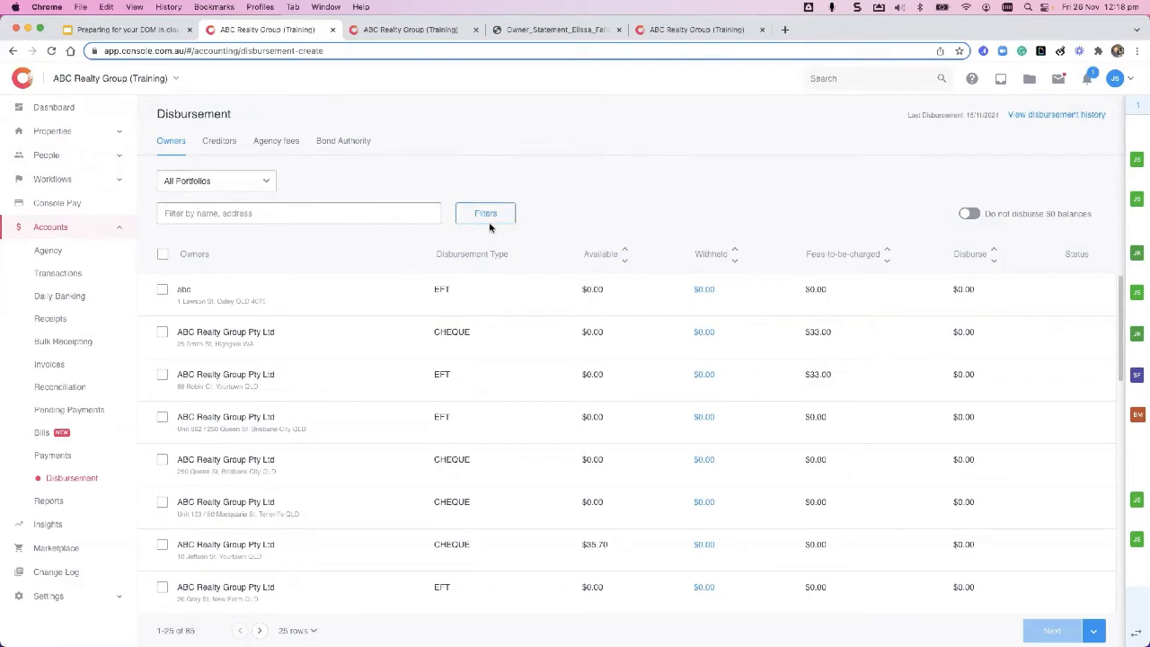
left_click(467, 214)
left_click(486, 214)
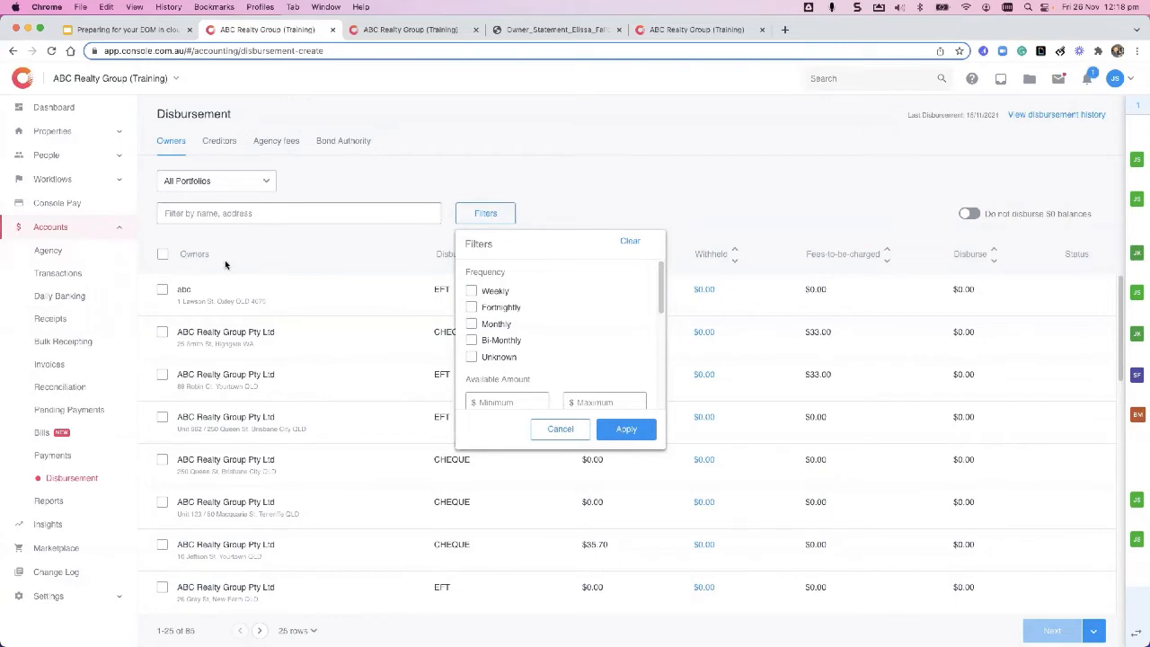
left_click(552, 431)
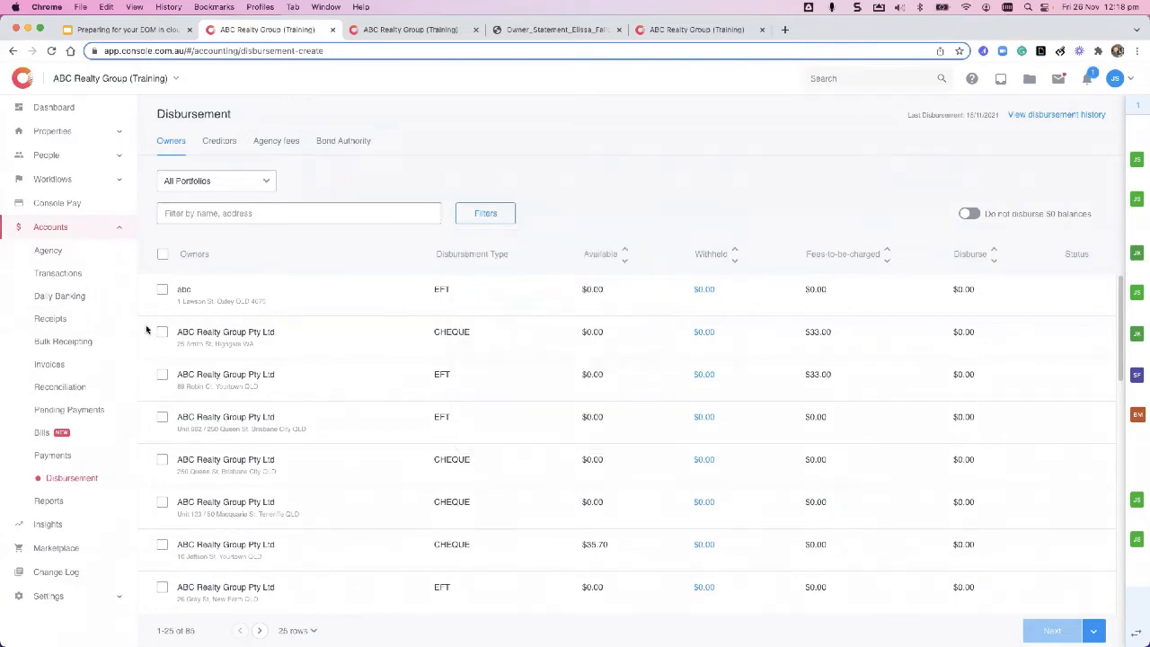
Step: Try the Weekly frequency filter with all owners selected, and clear both the selection and the filter
left_click(163, 255)
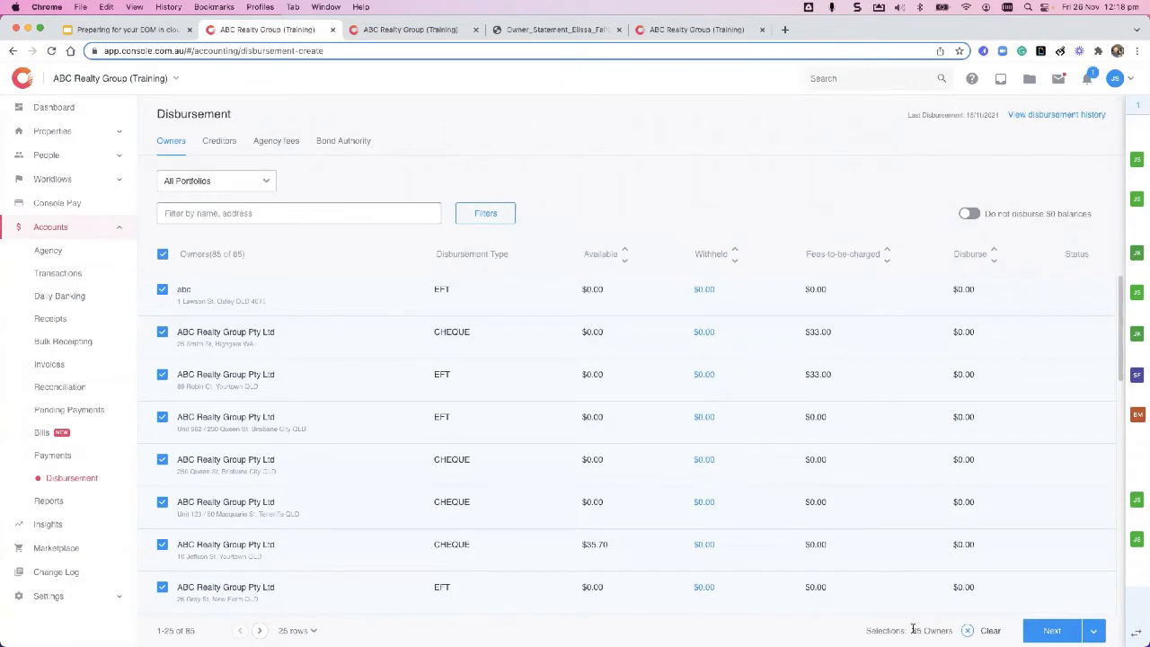
left_click_drag(911, 630, 950, 631)
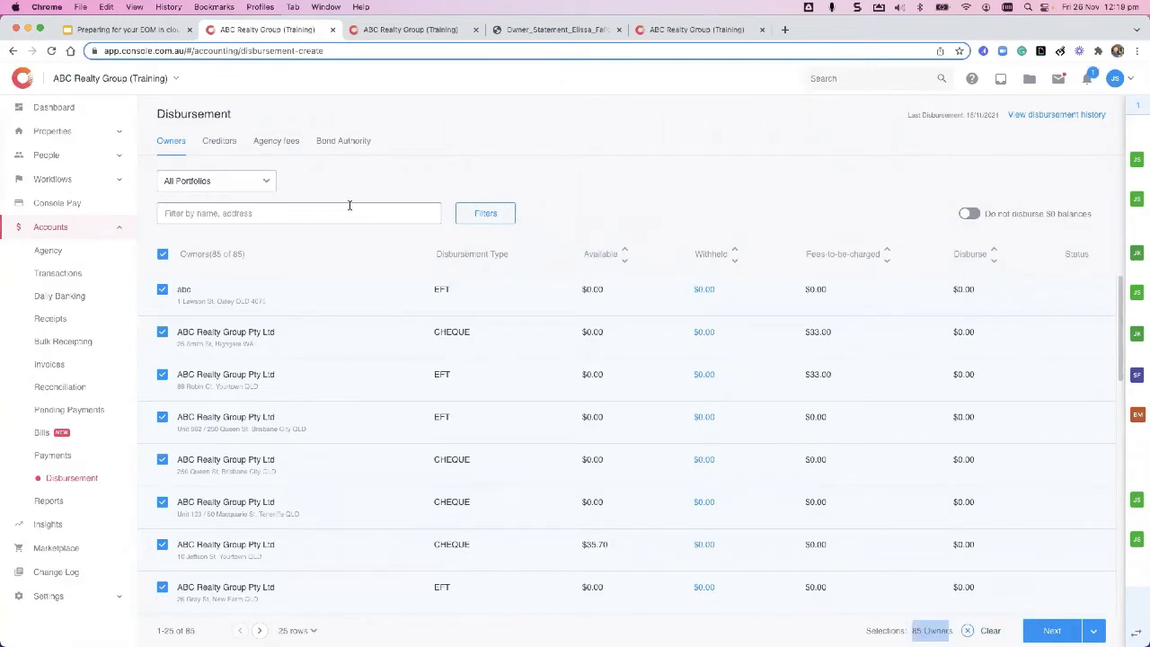
left_click(496, 216)
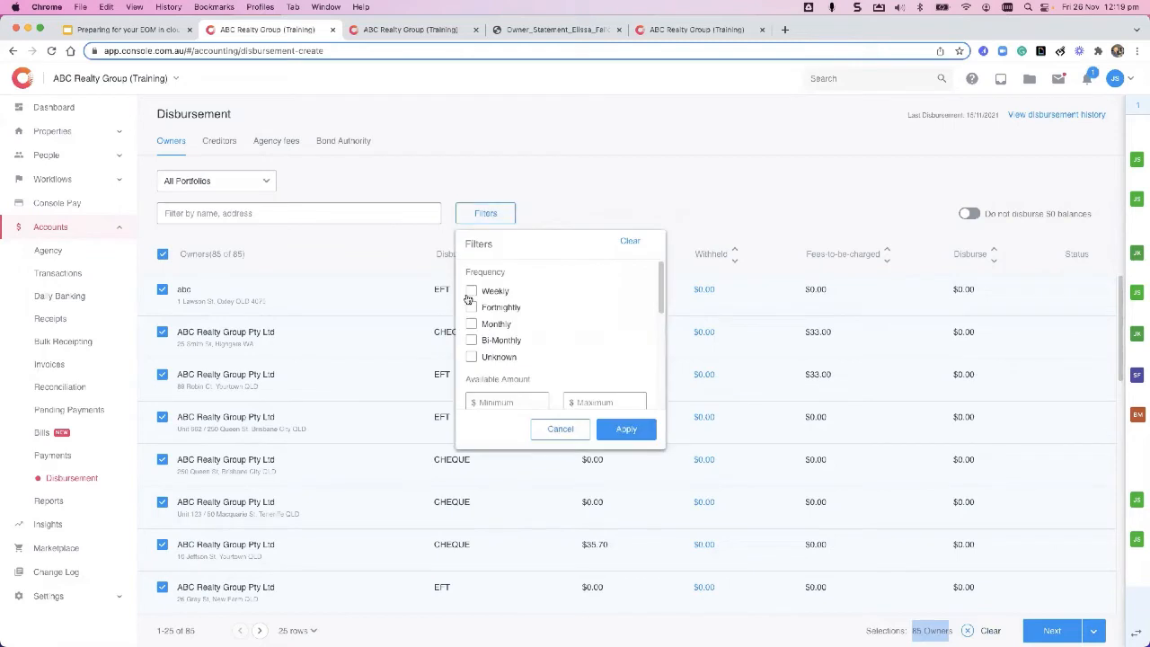
left_click(471, 293)
left_click(620, 431)
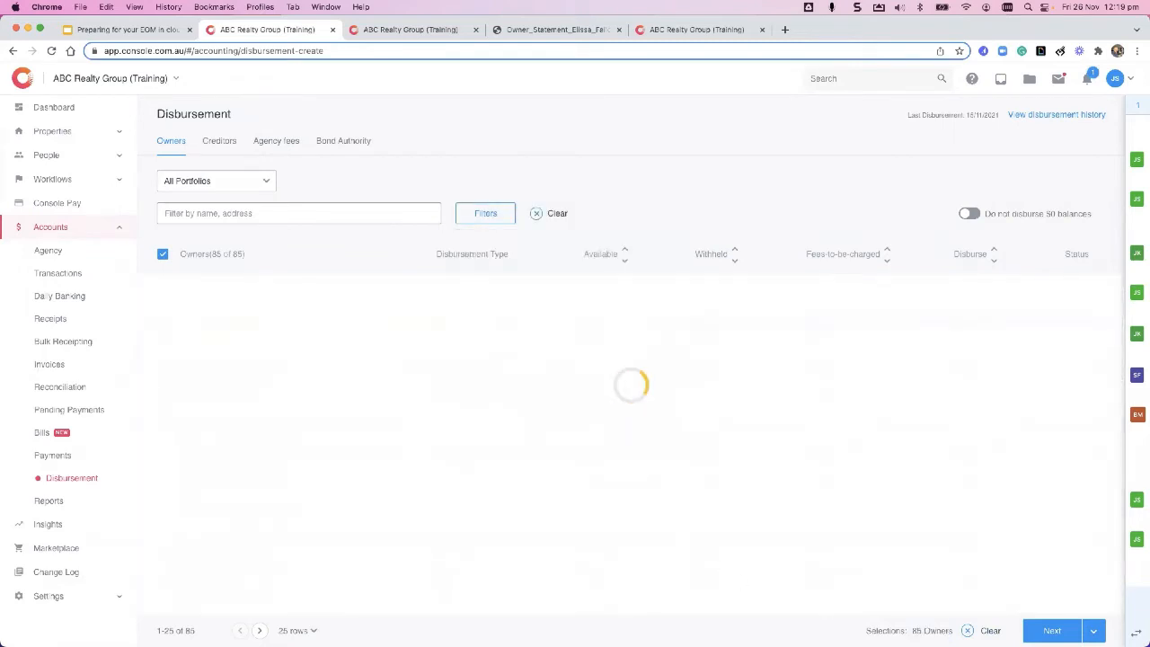
left_click_drag(910, 633, 953, 633)
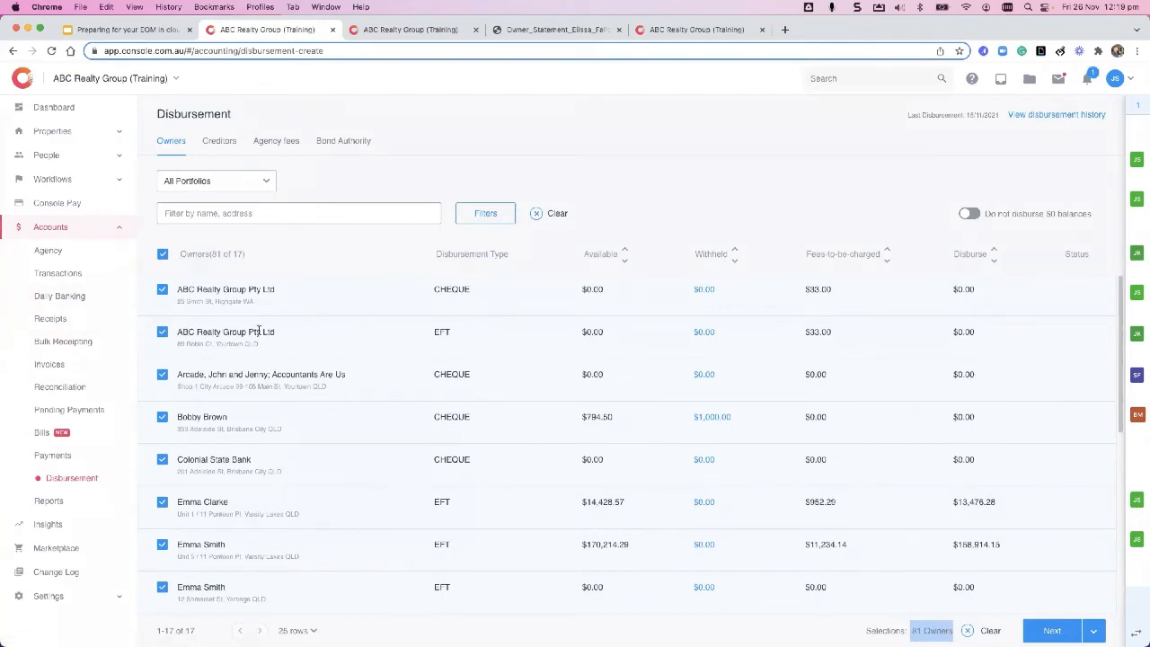
left_click(162, 253)
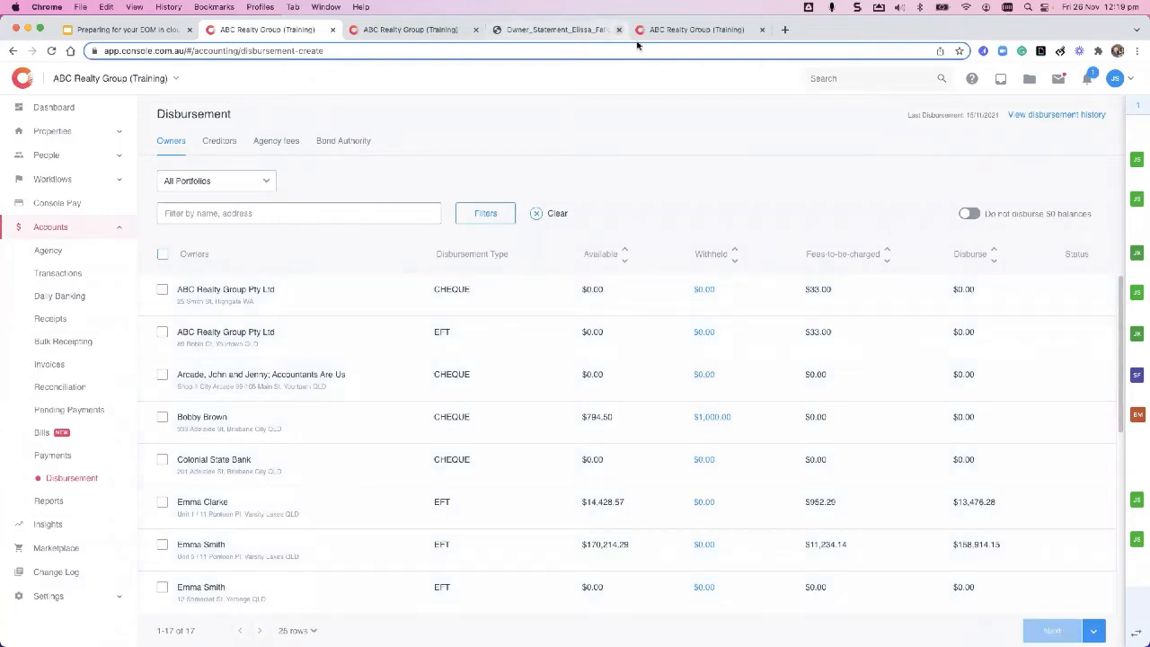
left_click(543, 215)
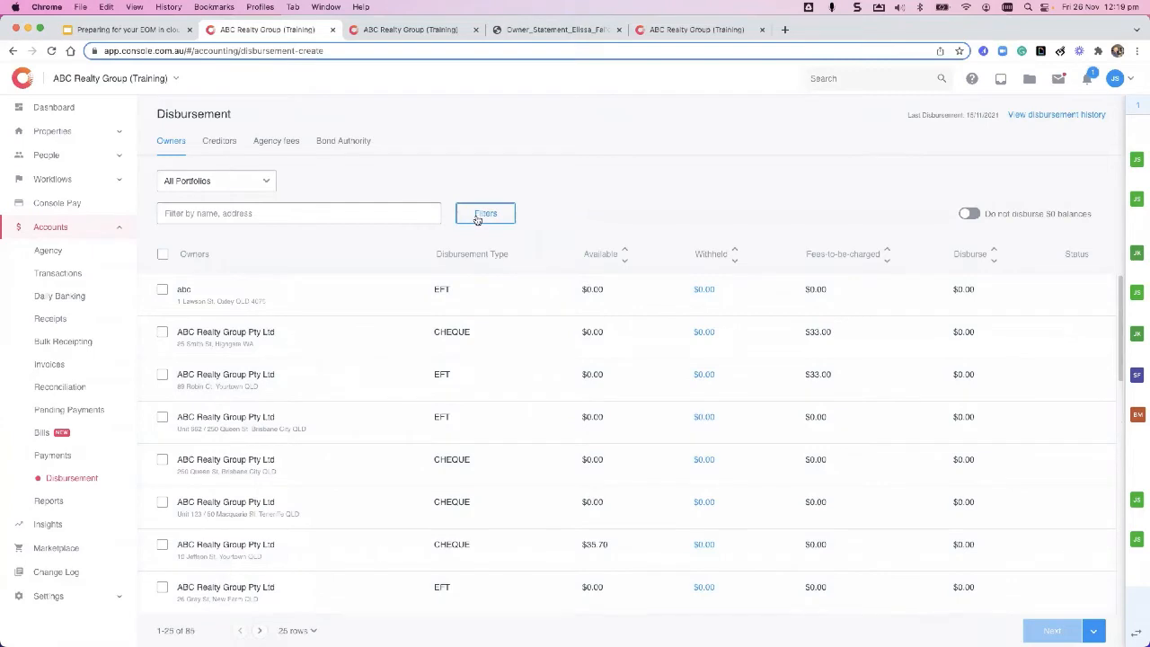
Step: Filter the disbursement list to owners with the Monthly frequency and select all of them
left_click(477, 219)
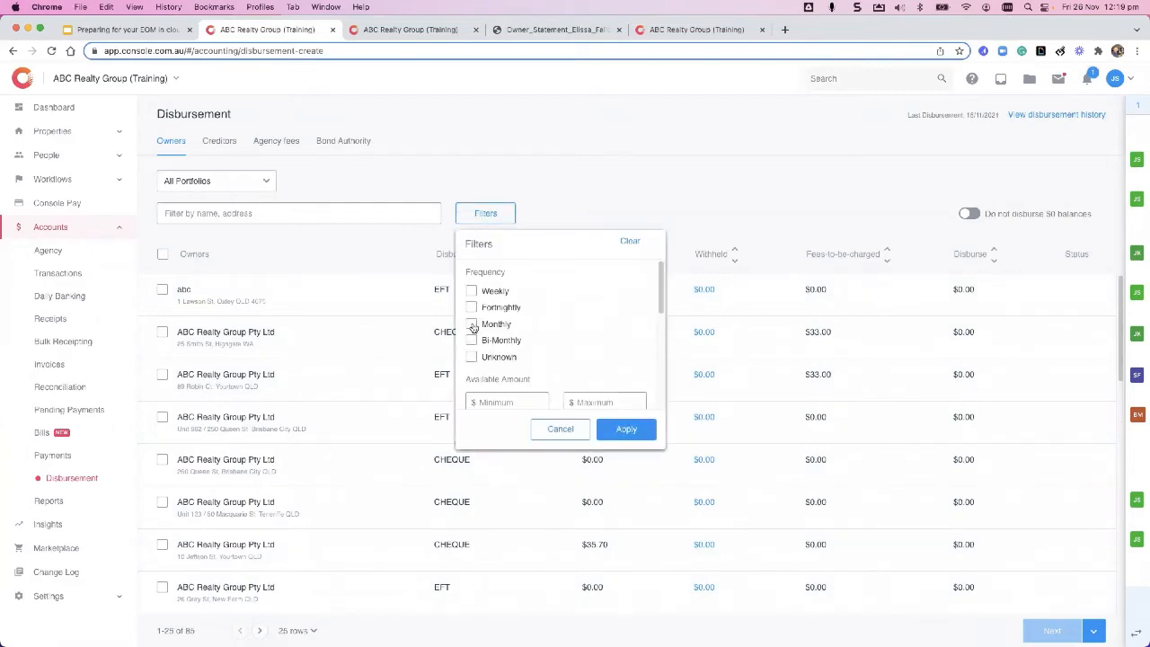
scroll(475, 306, "down", 1)
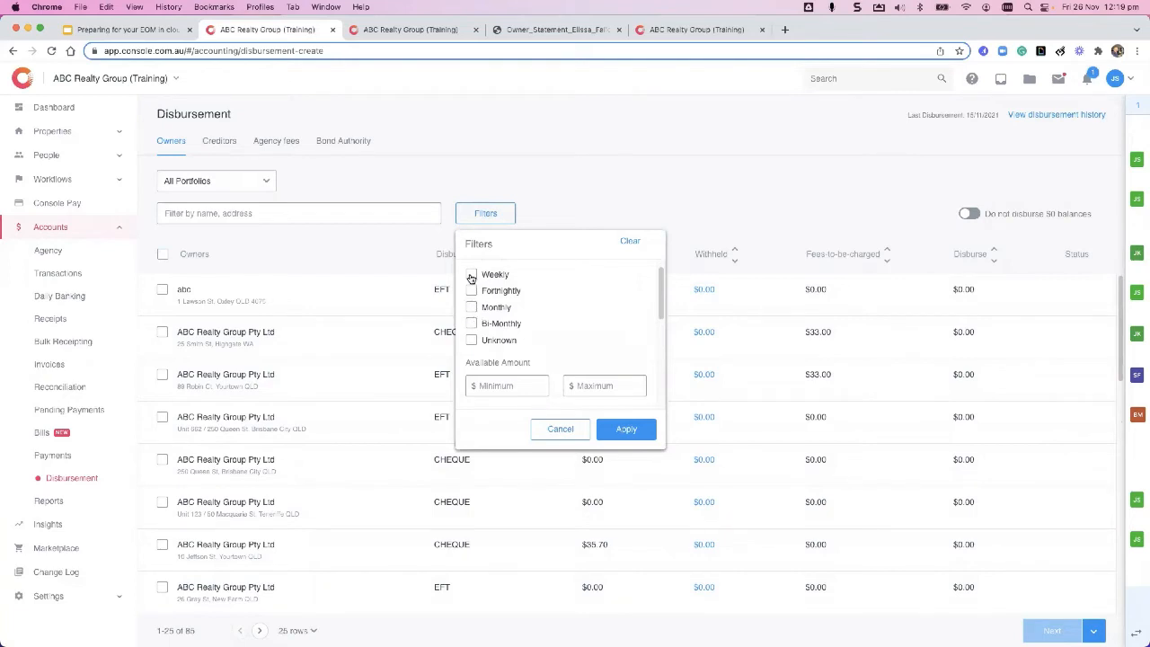
left_click(471, 308)
left_click(627, 429)
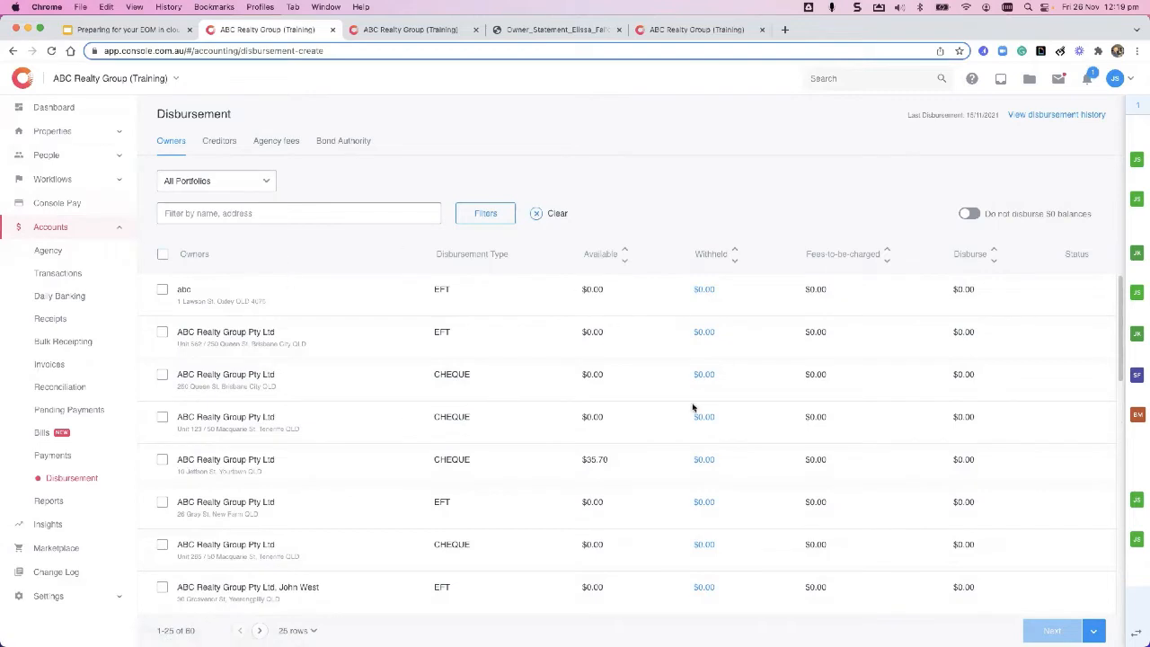
left_click(164, 257)
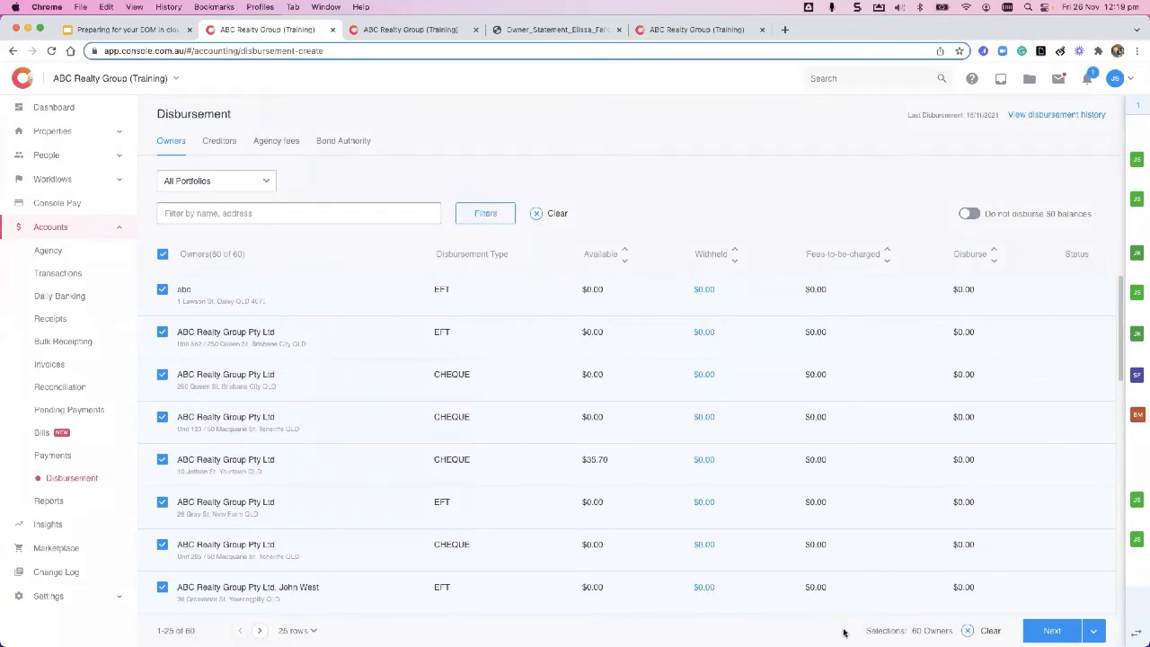
mouse_move(910, 633)
left_mouse_down()
mouse_move(953, 634)
mouse_move(912, 625)
left_mouse_up()
left_click(952, 634)
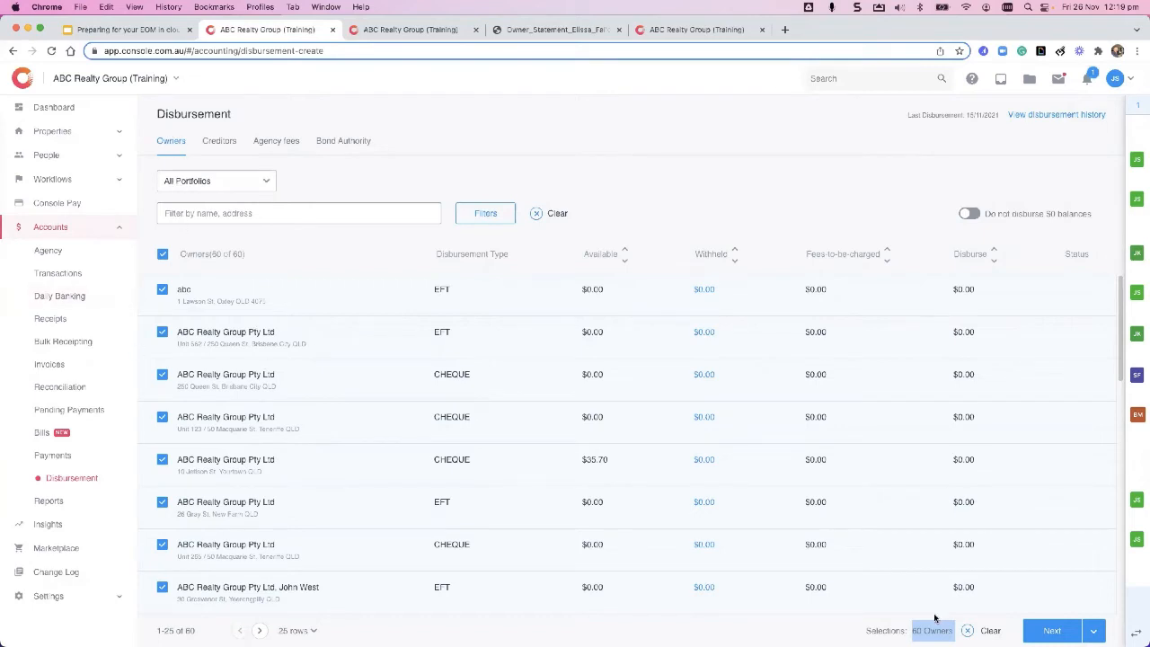
left_click(243, 372)
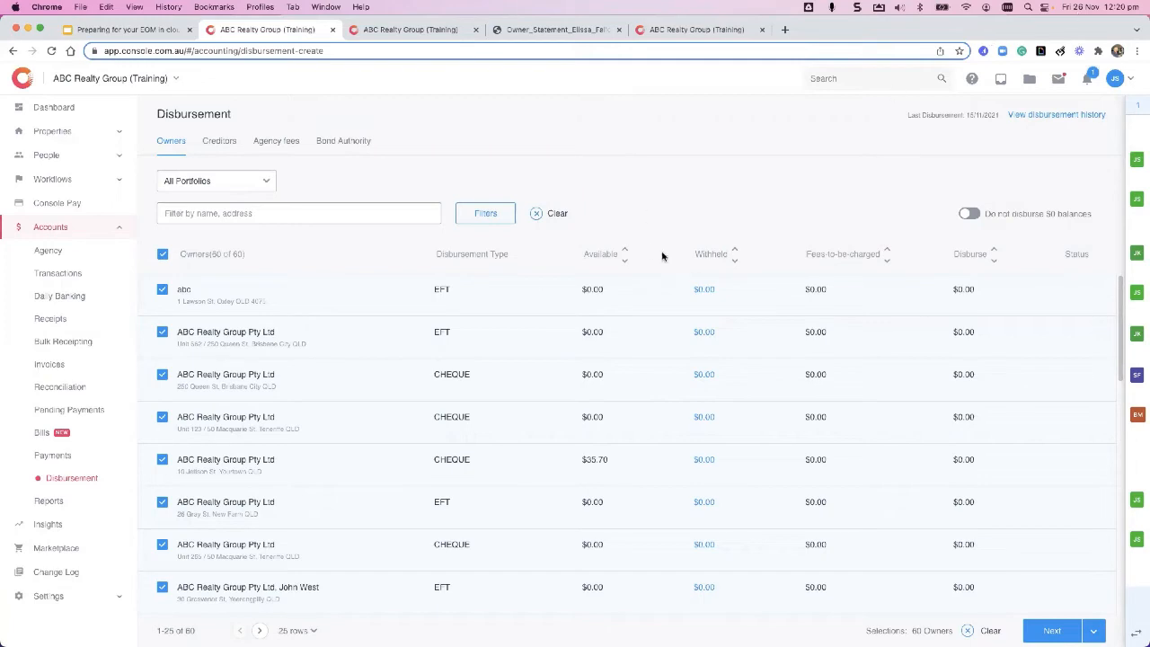
Step: Withhold $1,000 from the owner abc with the reason "New HWS", leaving it in place until manually removed
left_click(705, 289)
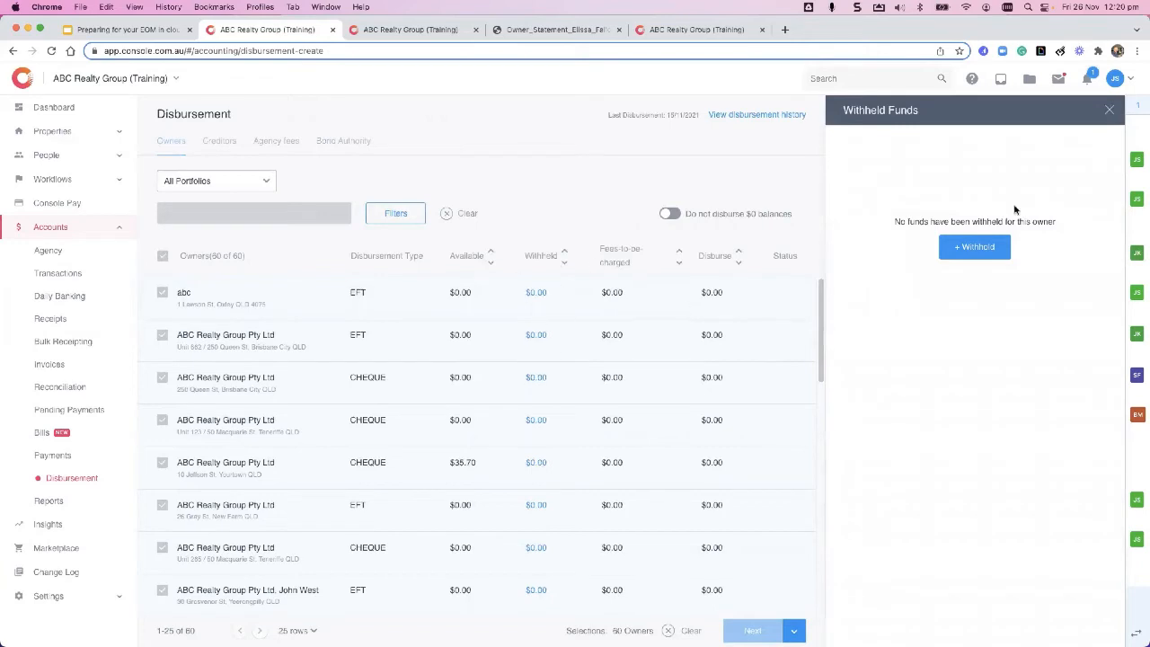
left_click(976, 247)
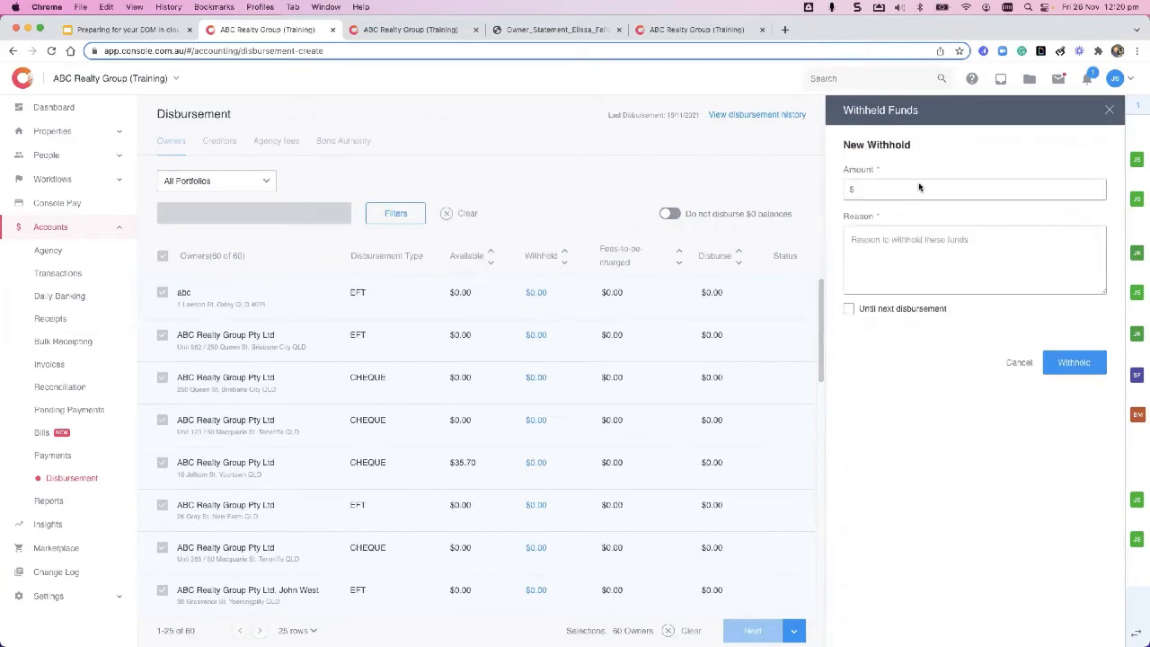
left_click(886, 192)
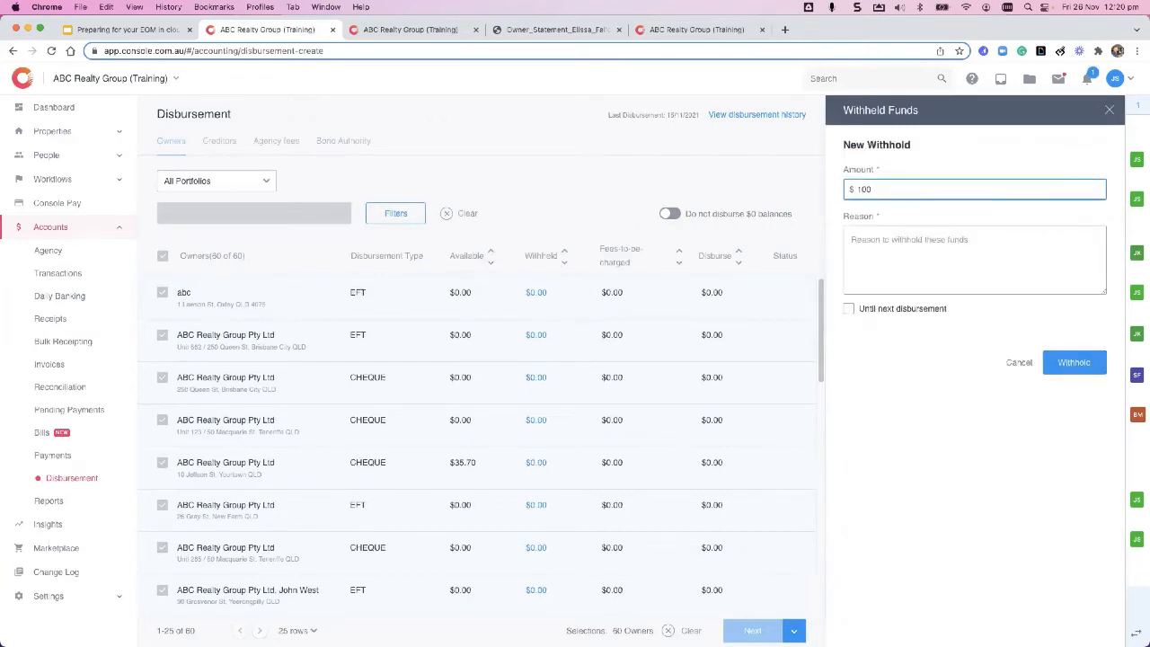
type("100")
left_click(987, 247)
left_click(873, 189)
type("0")
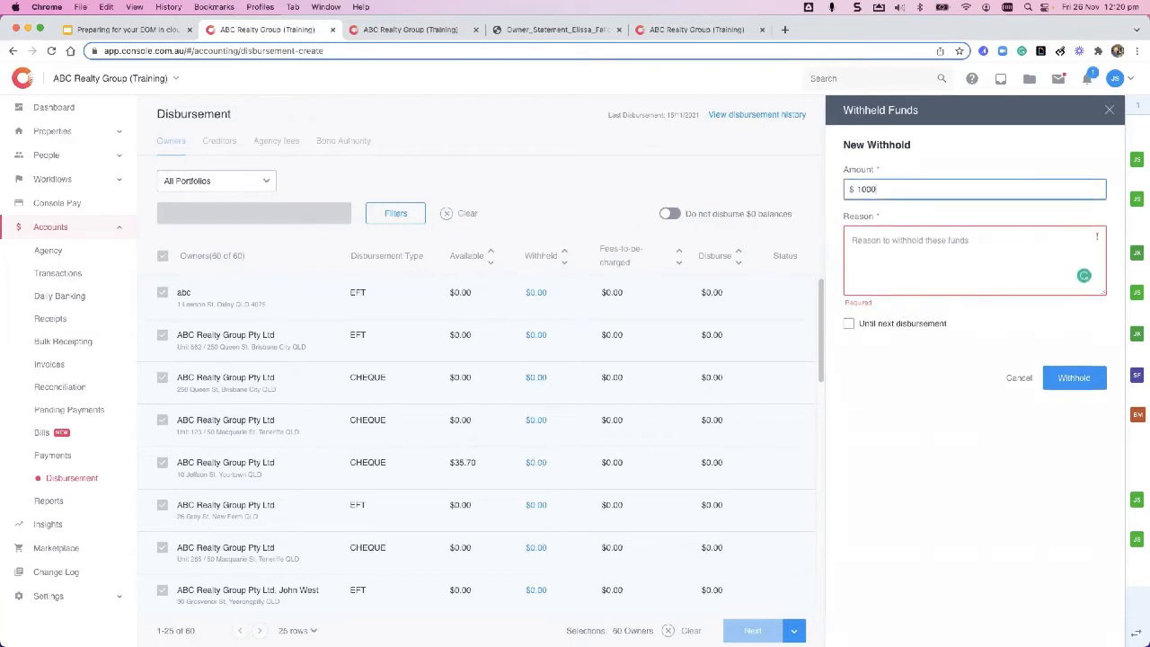
left_click(877, 255)
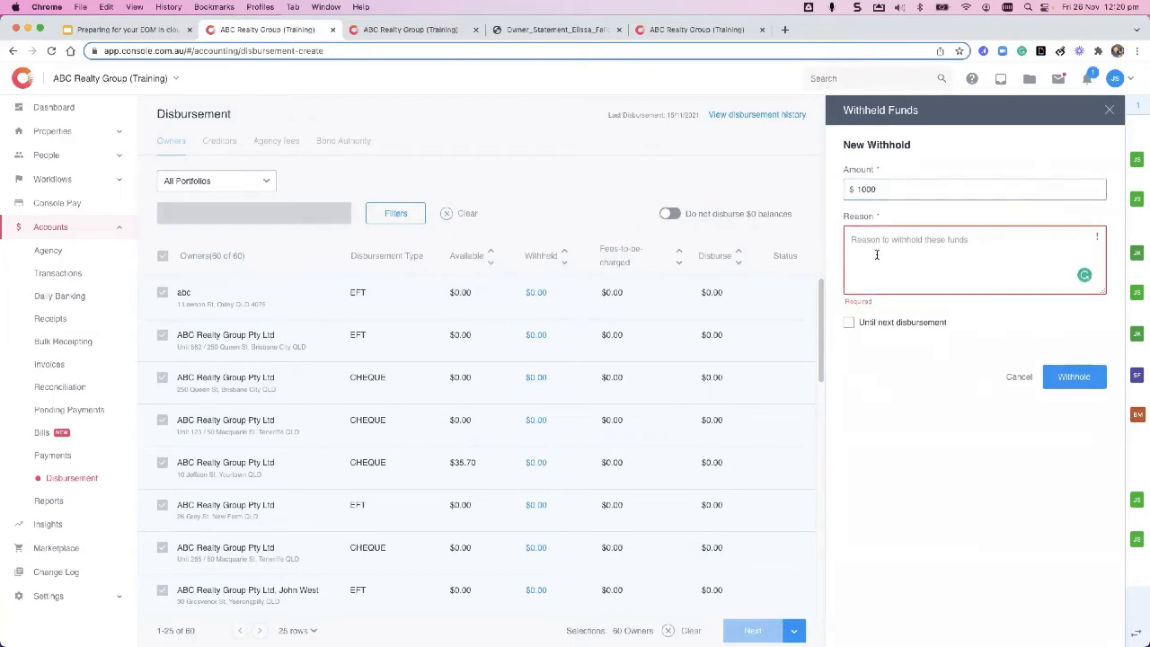
type("New HWS")
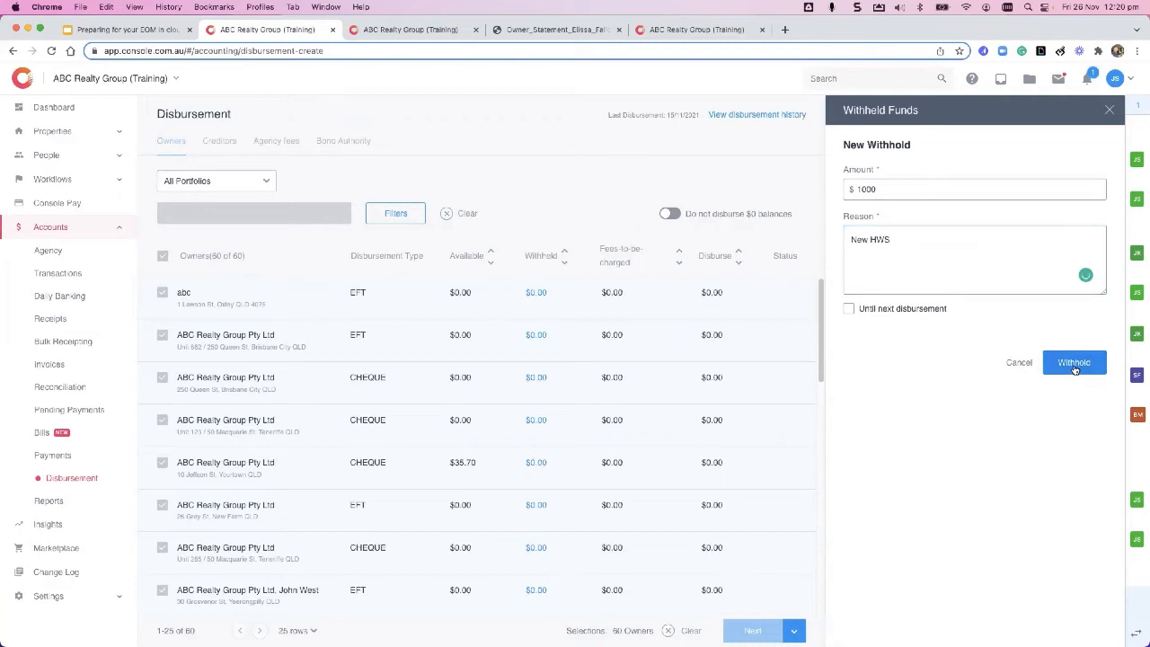
left_click(1072, 365)
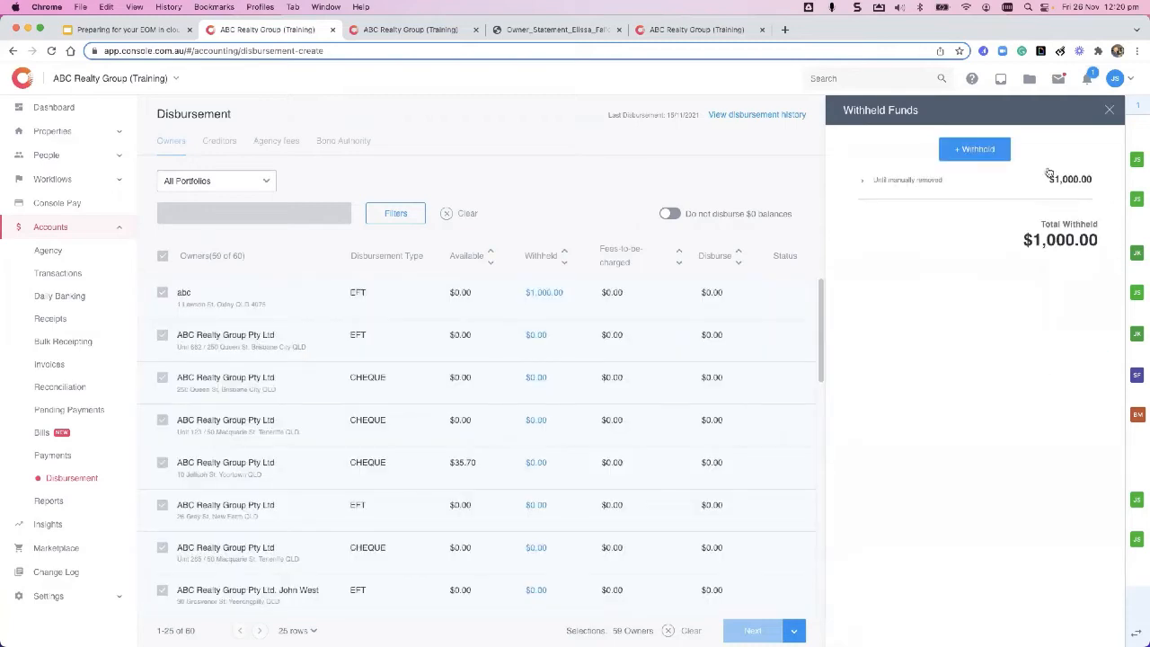
Step: Expand the new $1,000 withhold to check its details, and open it for editing without saving changes
left_click(916, 180)
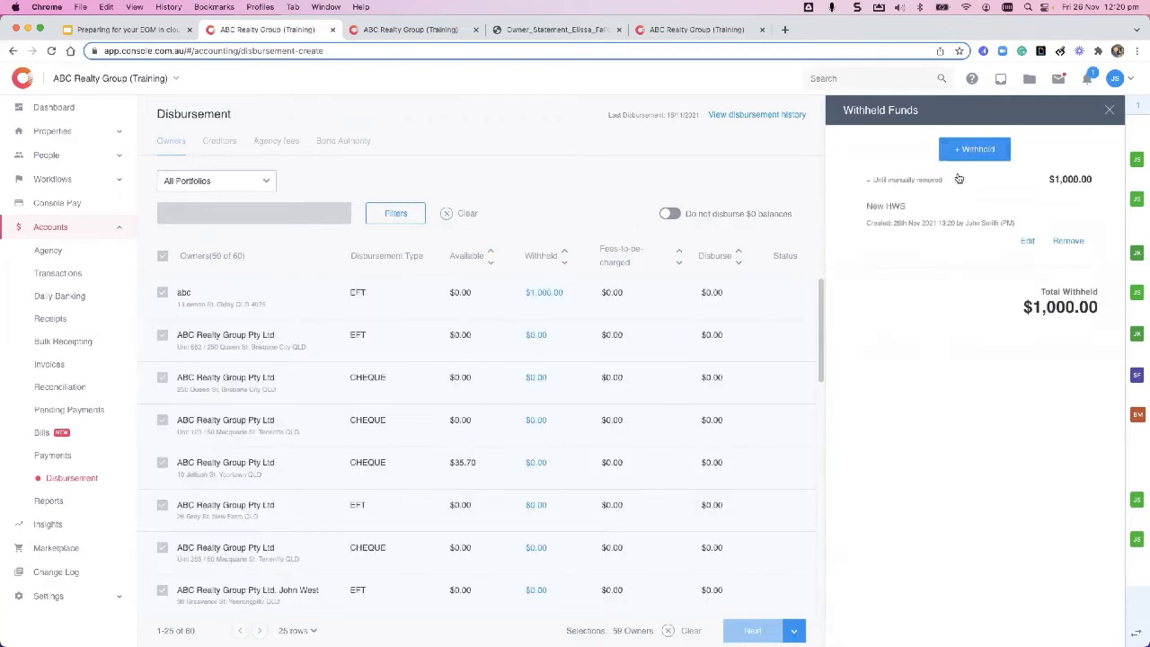
left_click(1027, 240)
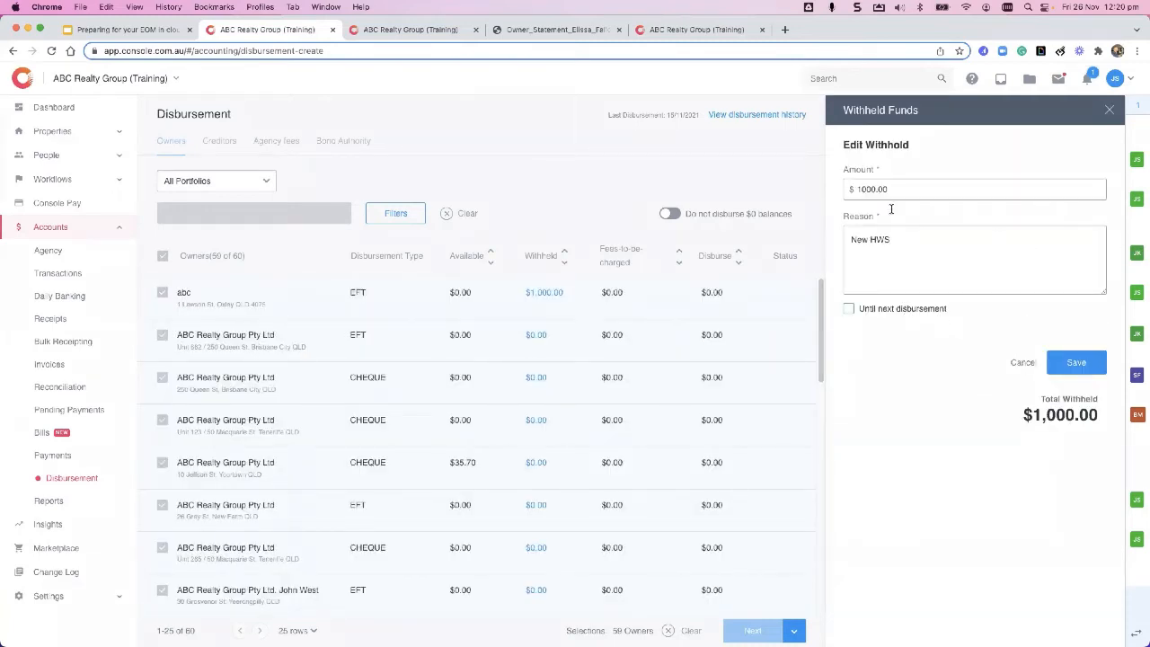
left_click(1024, 363)
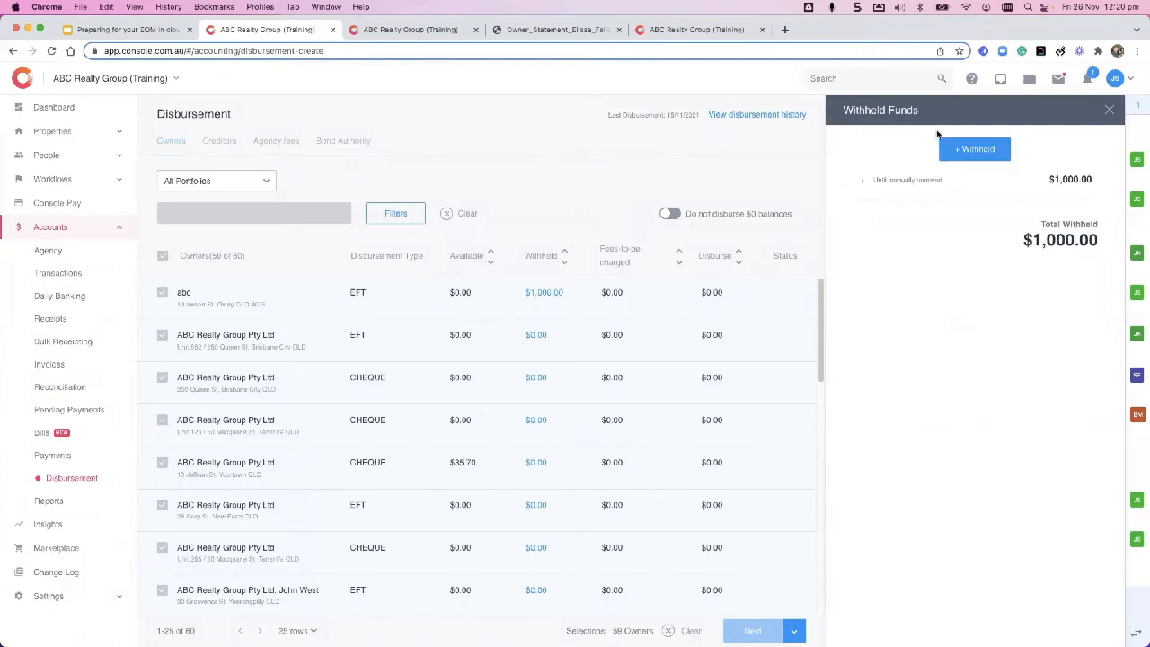
Step: Close the withheld funds and preview the selected owners' disbursements, examining the income, expenses and withheld funds of the first one
left_click(1110, 111)
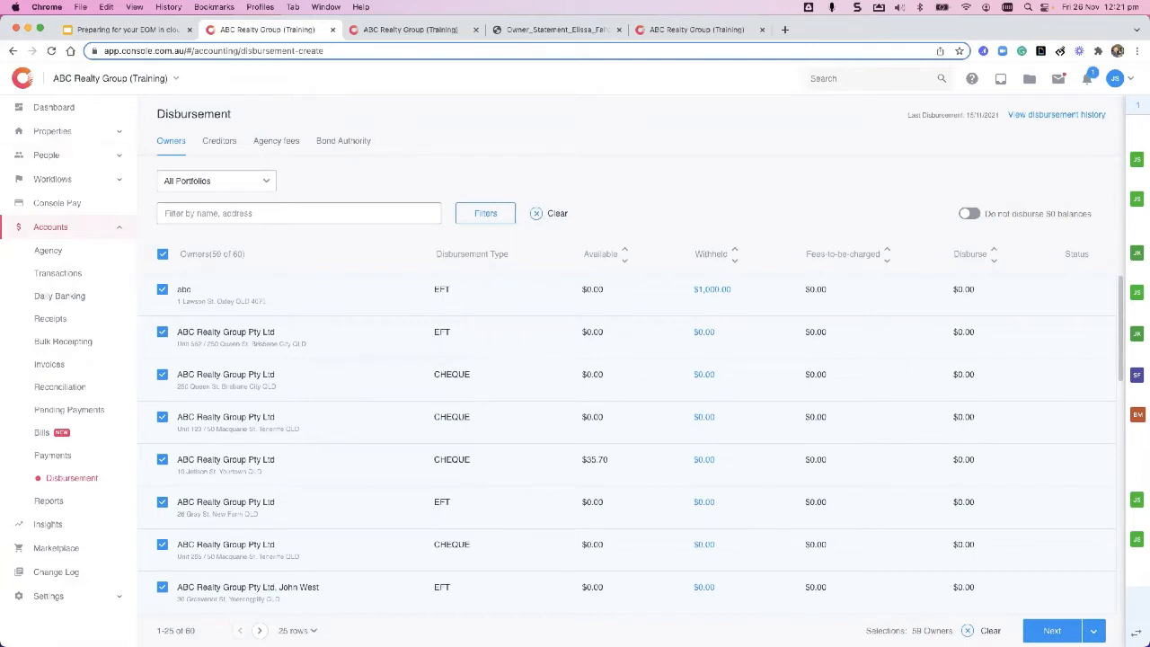
left_click(1094, 630)
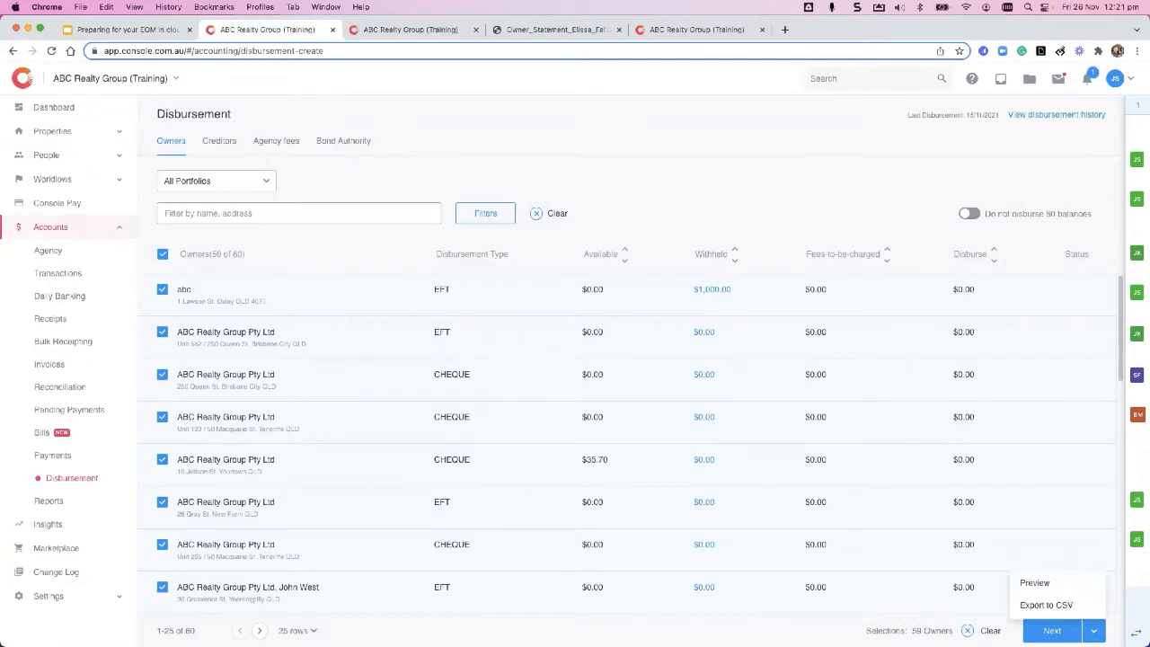
left_click(1036, 583)
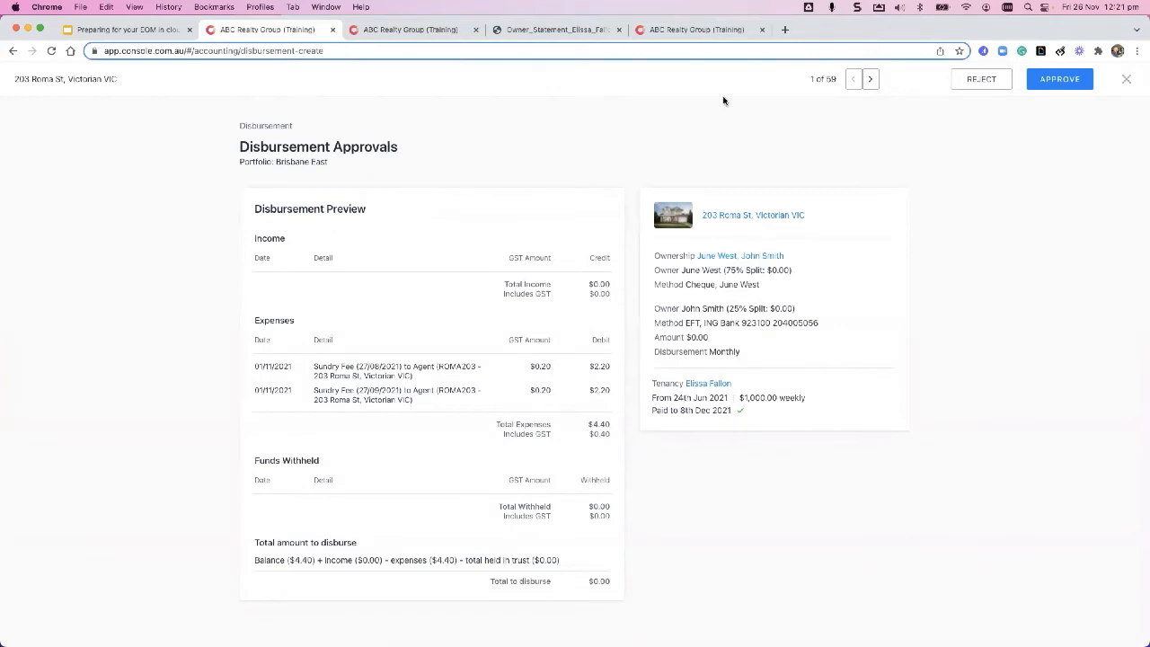
left_click_drag(810, 80, 829, 74)
left_click_drag(339, 298, 374, 418)
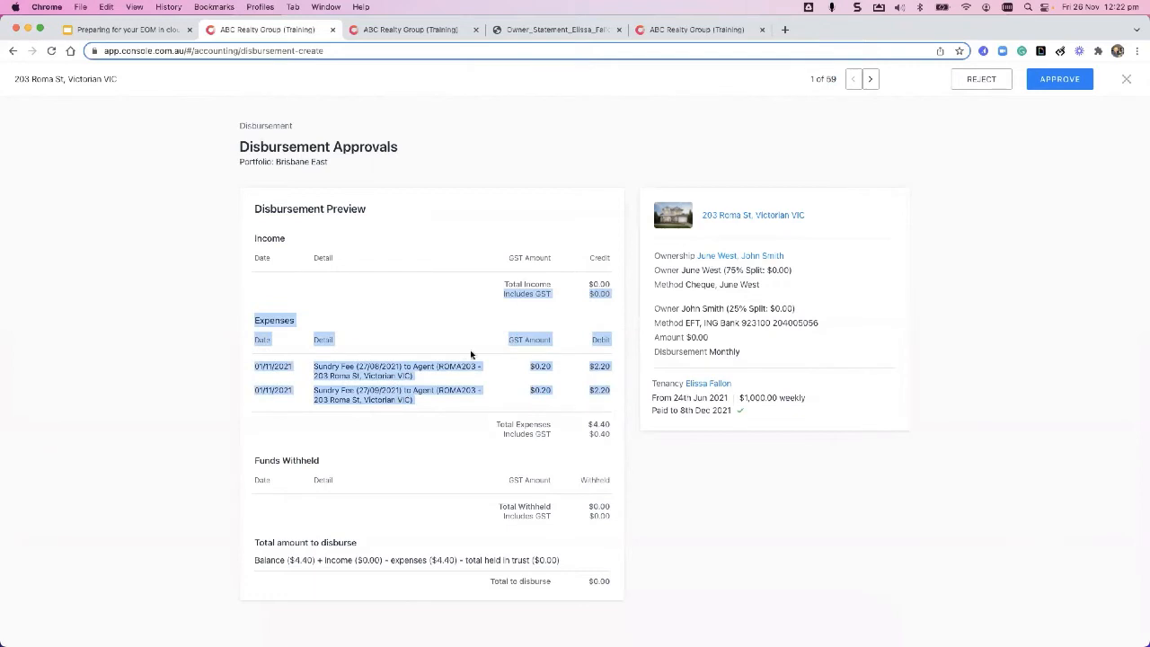
left_click(629, 199)
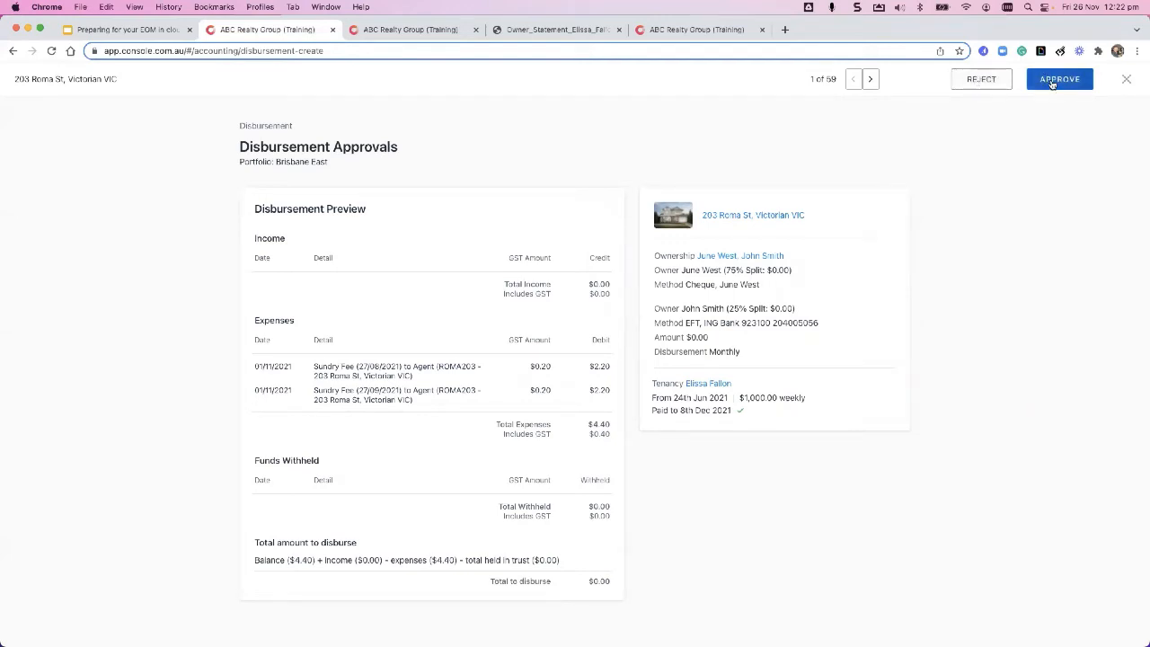
Step: Approve the first three owner disbursements in the disbursement preview
left_click(1047, 86)
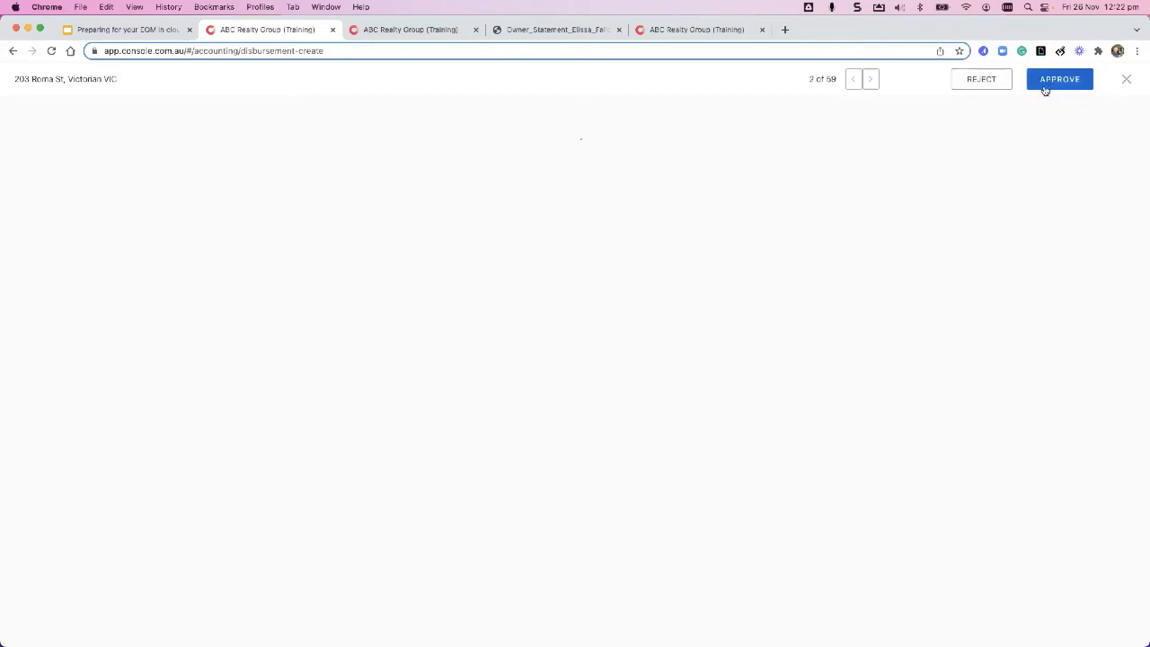
left_click(1046, 83)
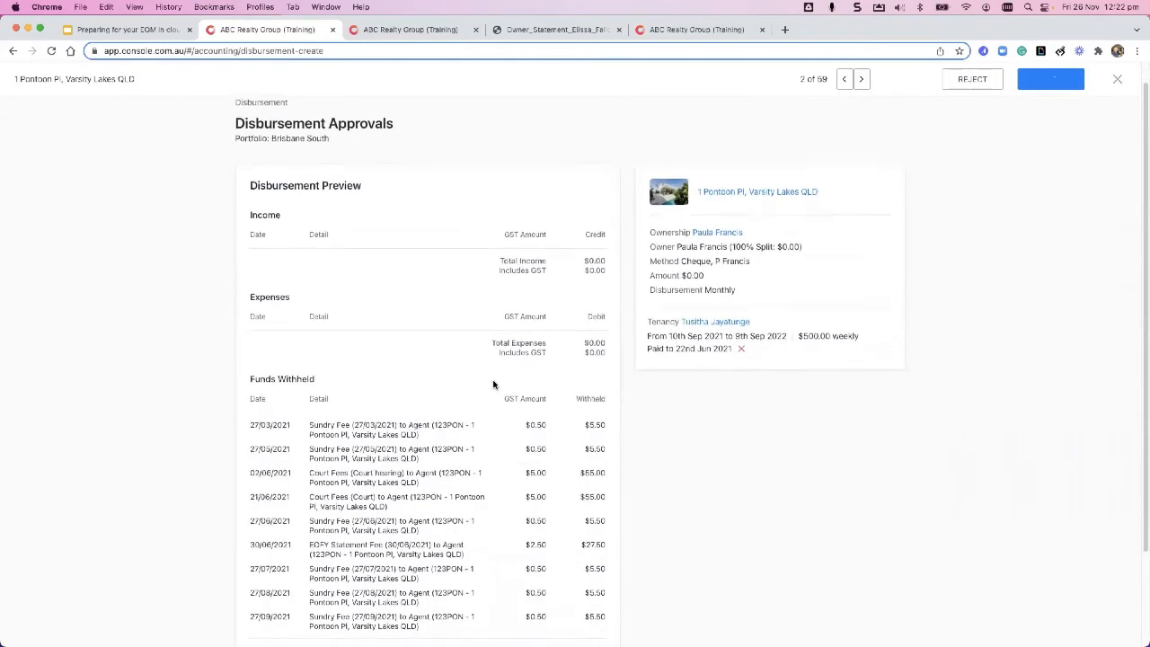
left_click(1041, 79)
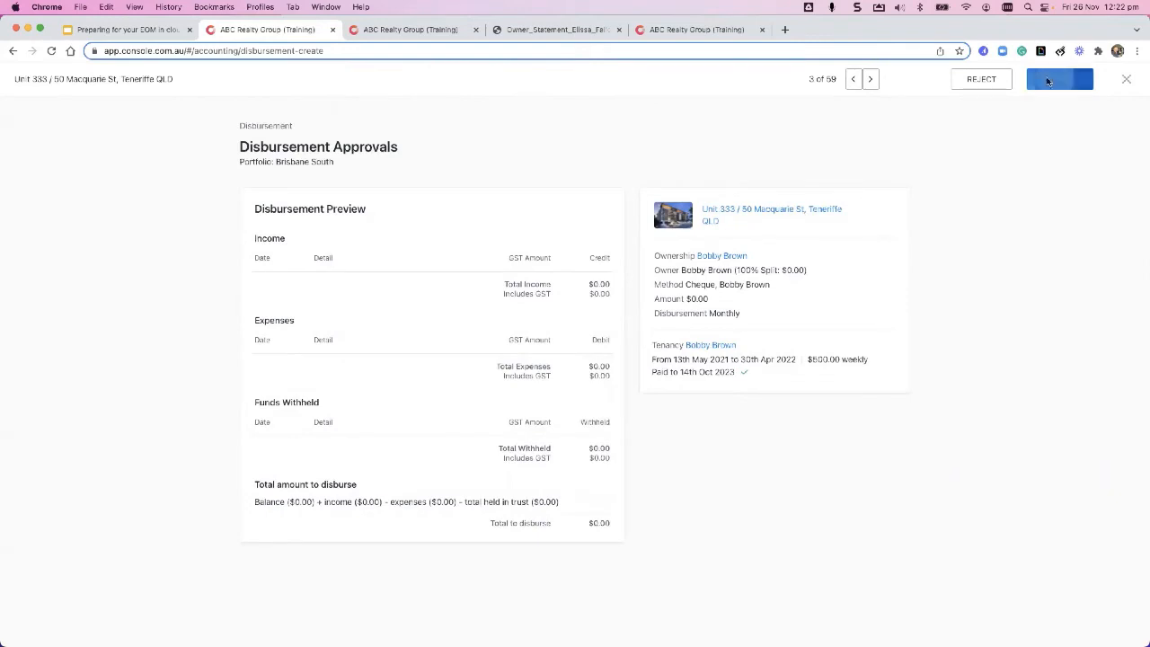
Step: Reject the fourth owner disbursement with the comment "Plumbing bill not correct"
left_click(990, 81)
left_click(927, 190)
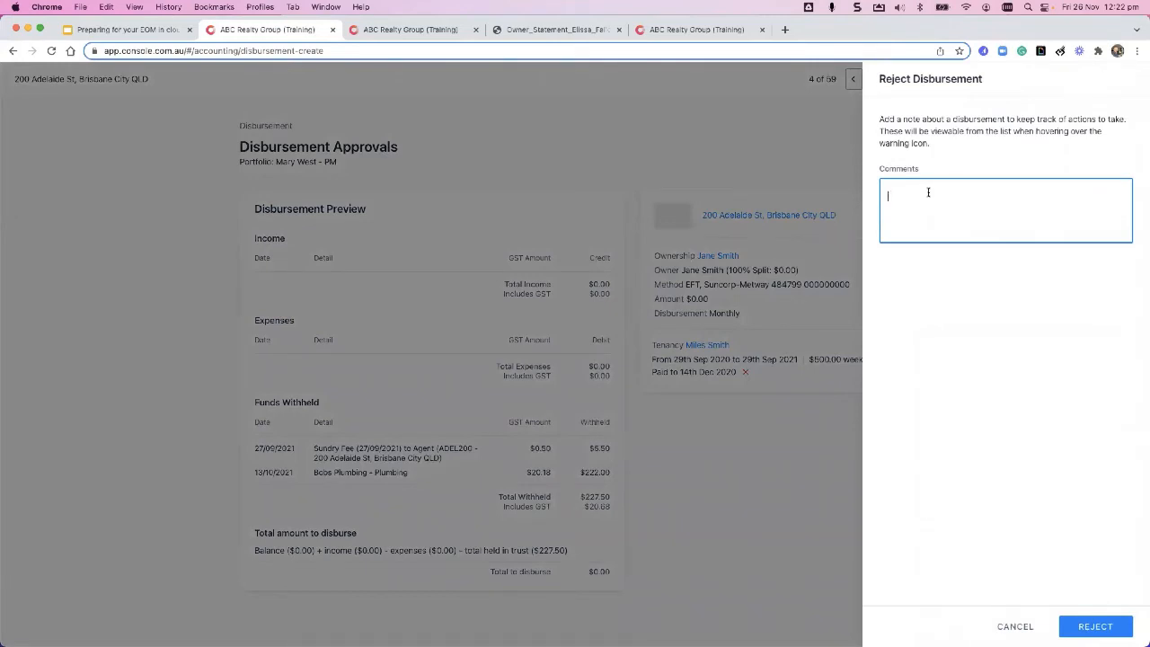
type("B")
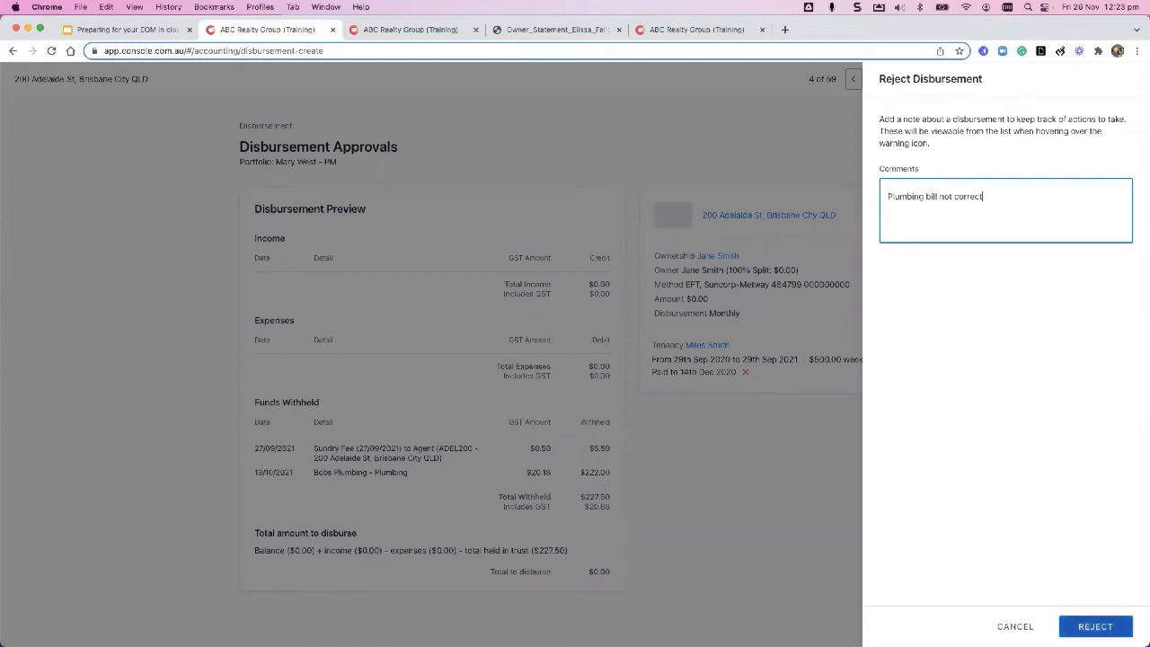
left_click(1096, 626)
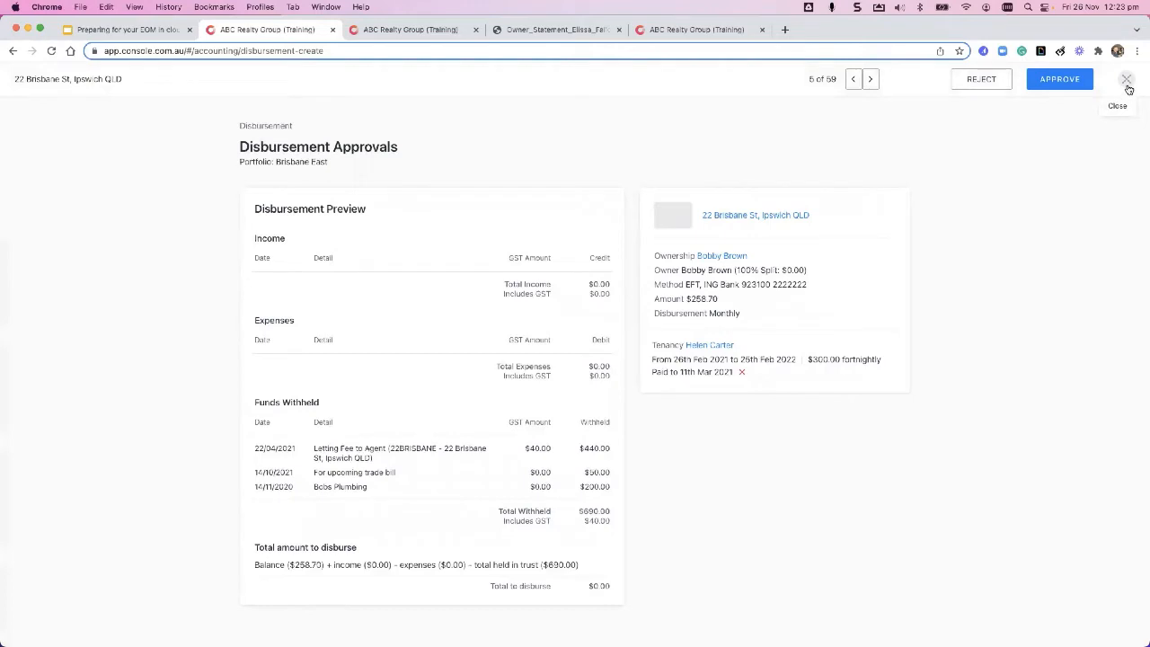
Step: Close the disbursement preview and set the owners list to show 250 rows per page
left_click(1129, 89)
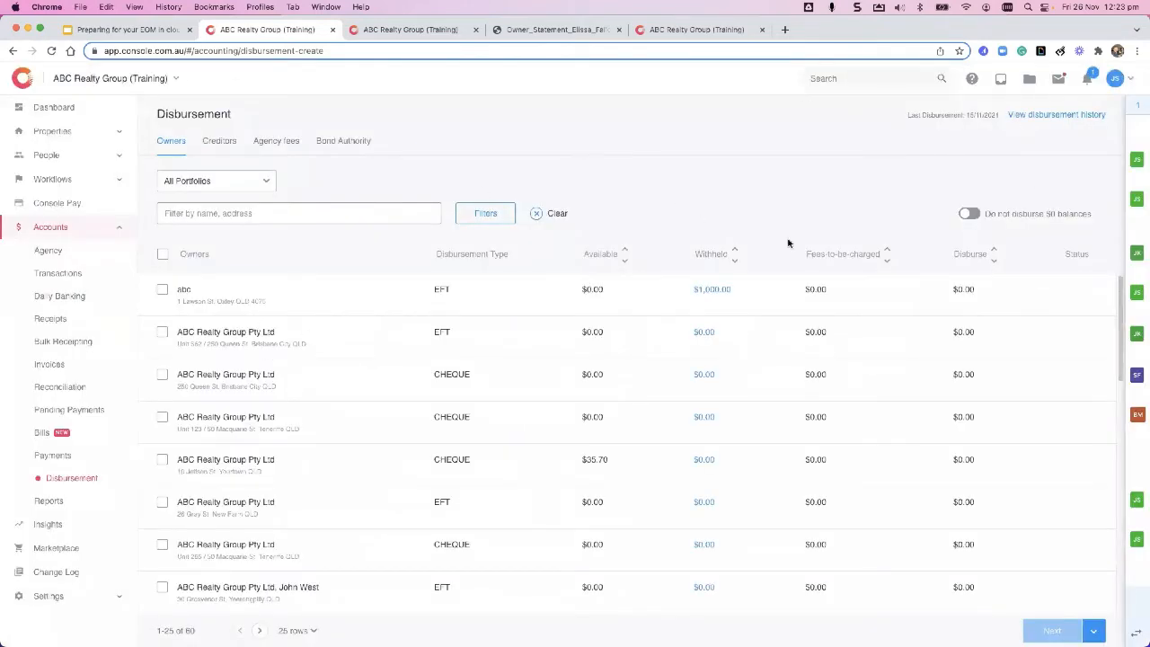
scroll(1047, 287, "down", 3)
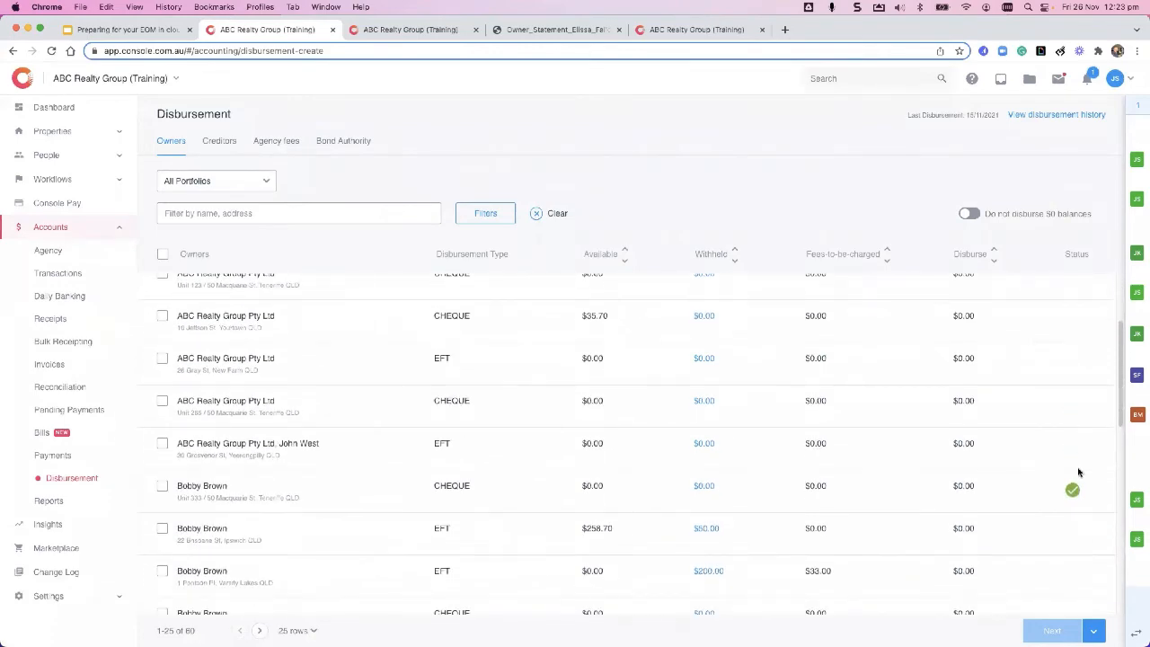
scroll(1072, 490, "down", 10)
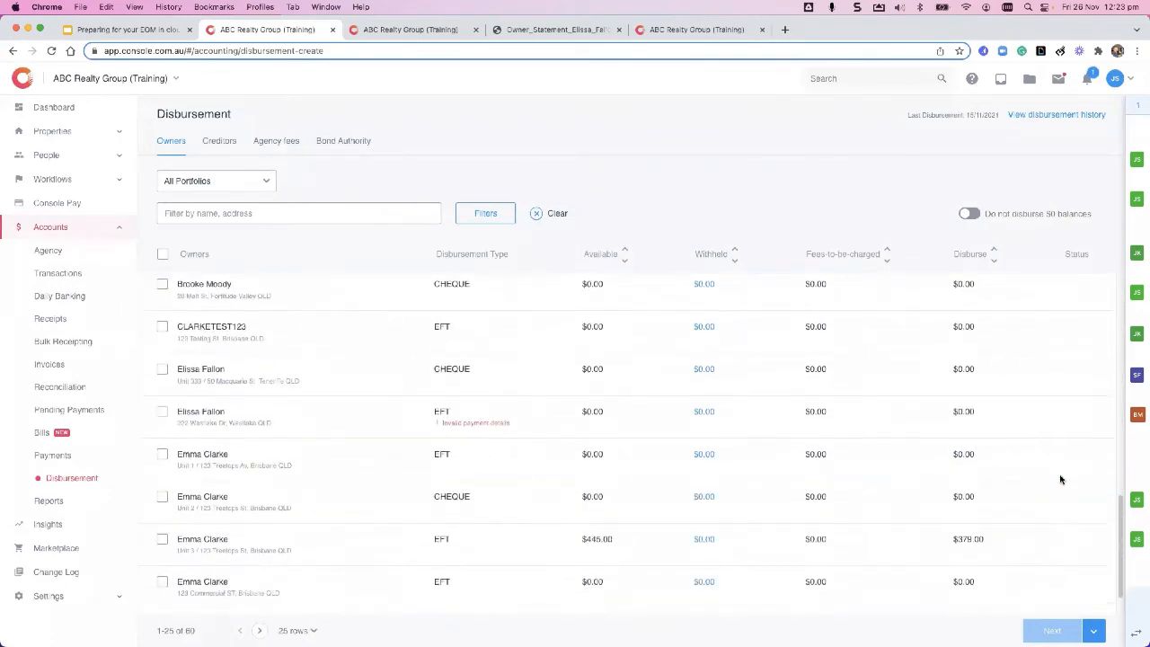
scroll(305, 571, "up", 15)
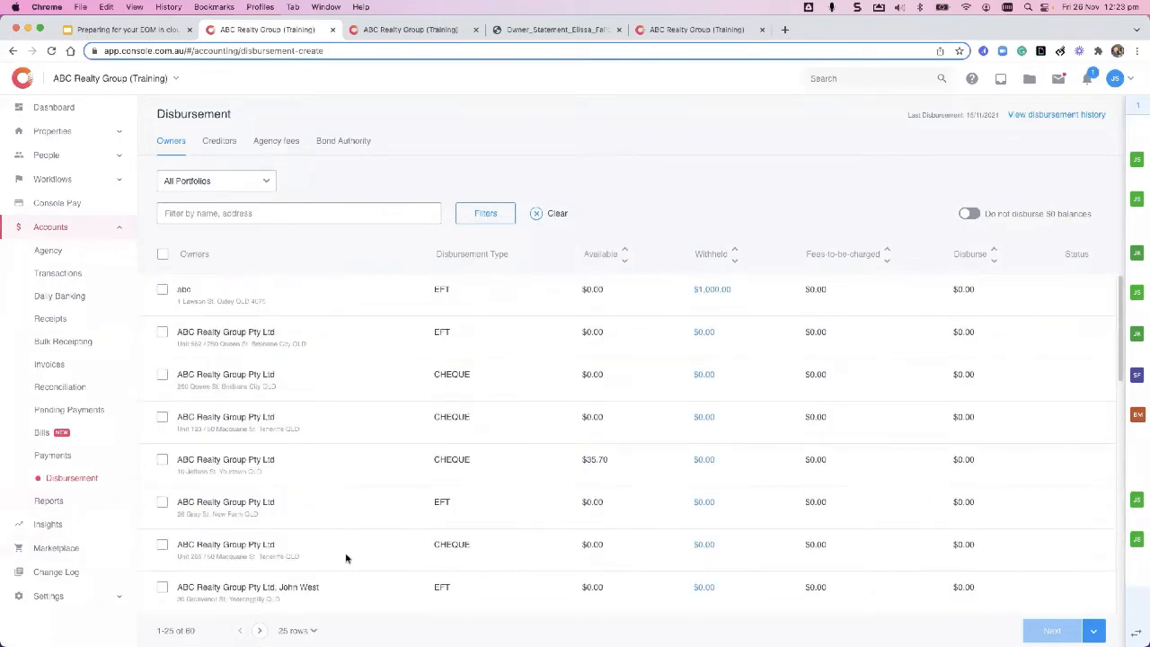
left_click(305, 631)
left_click(333, 606)
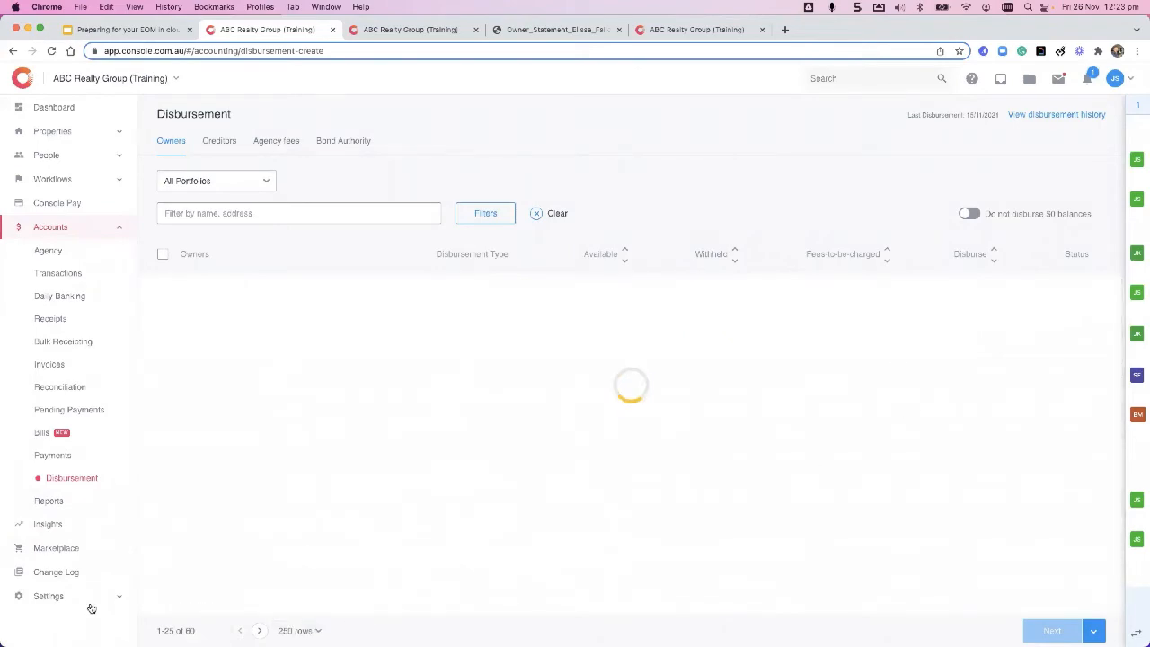
Step: Examine the status column of the owners list for the approved disbursements and the rejected disbursement's warning
scroll(752, 462, "down", 10)
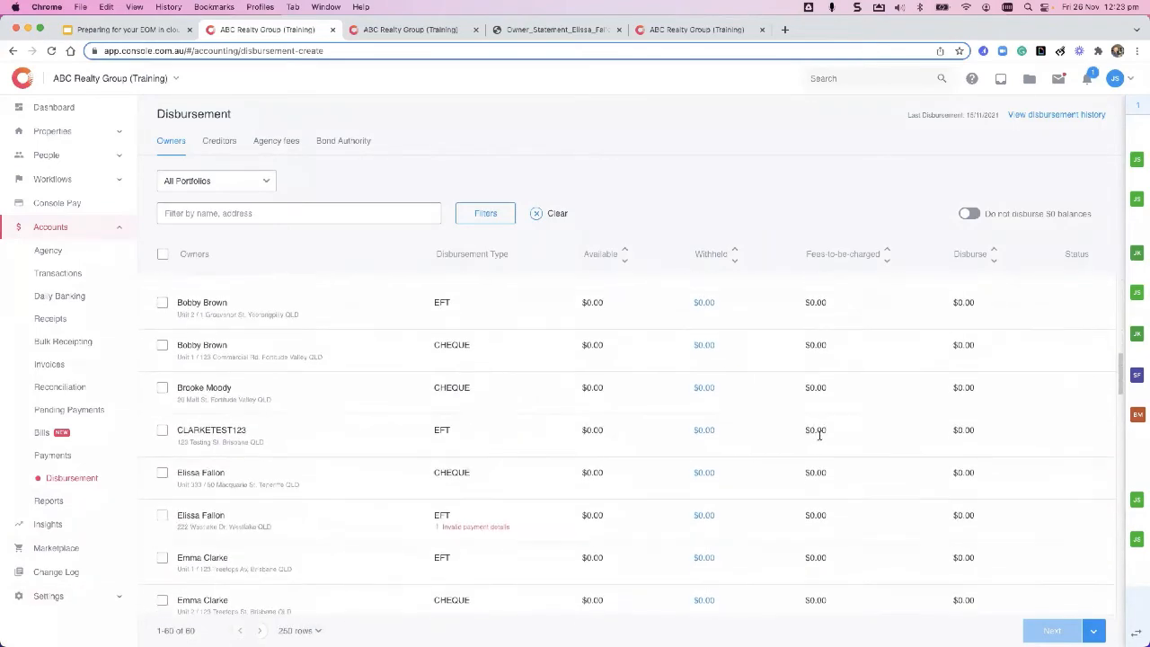
scroll(825, 431, "down", 5)
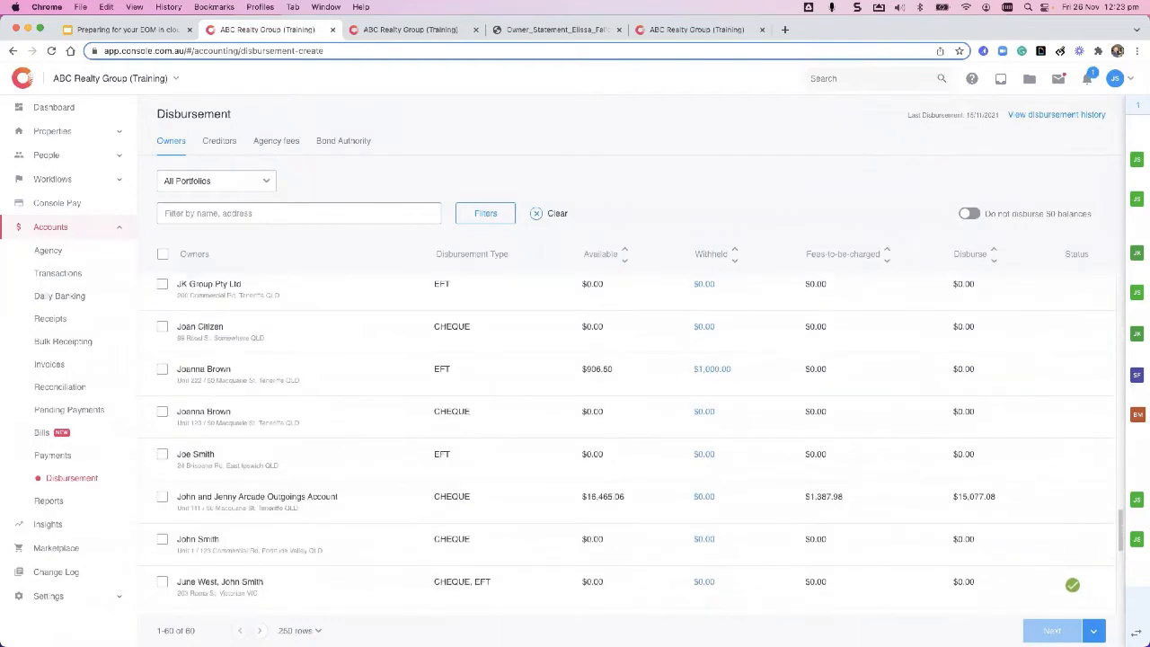
scroll(1066, 424, "up", 3)
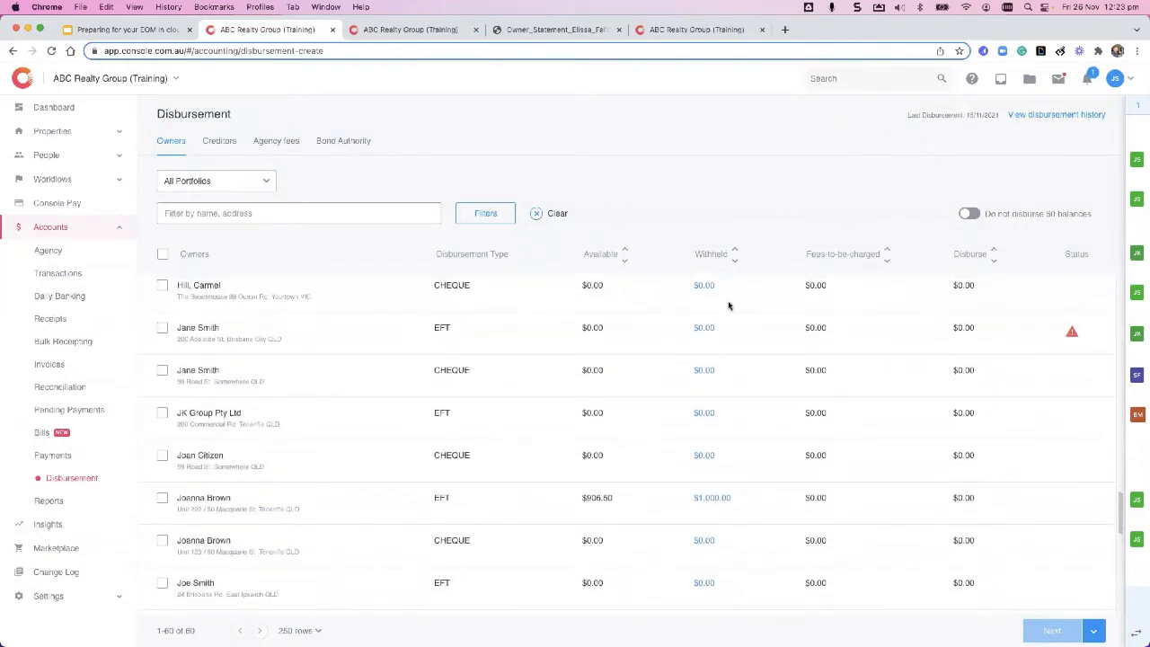
mouse_move(1071, 332)
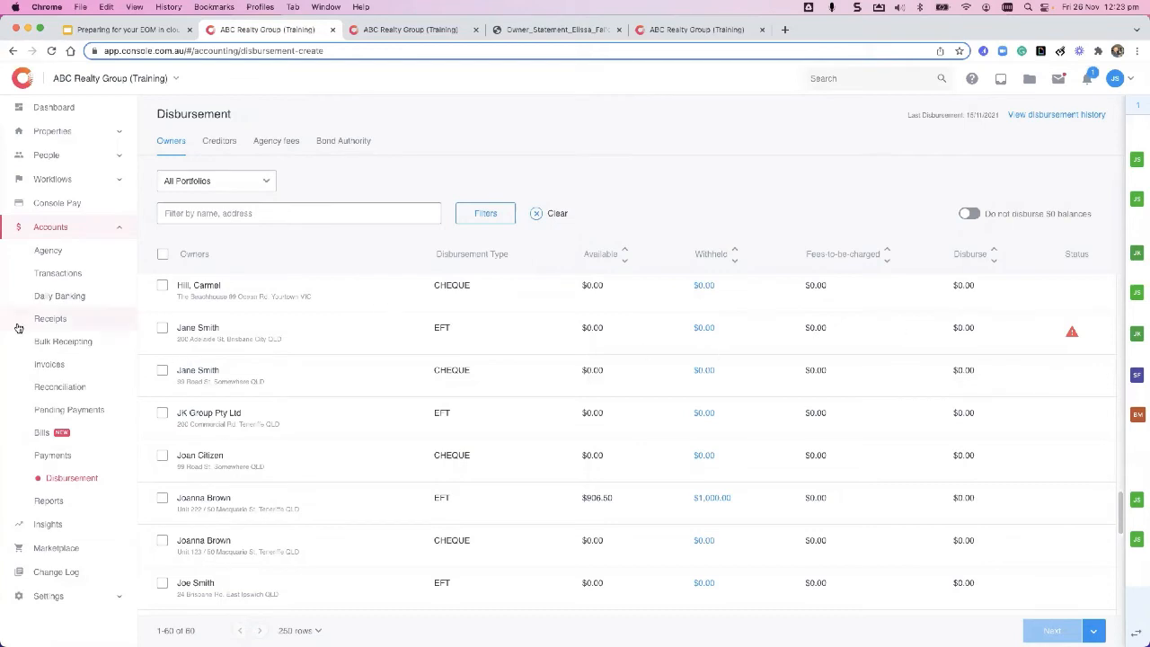
Step: Filter the owners list by the Approved disbursement review status and select all the filtered owners
left_click(484, 214)
scroll(501, 334, "down", 3)
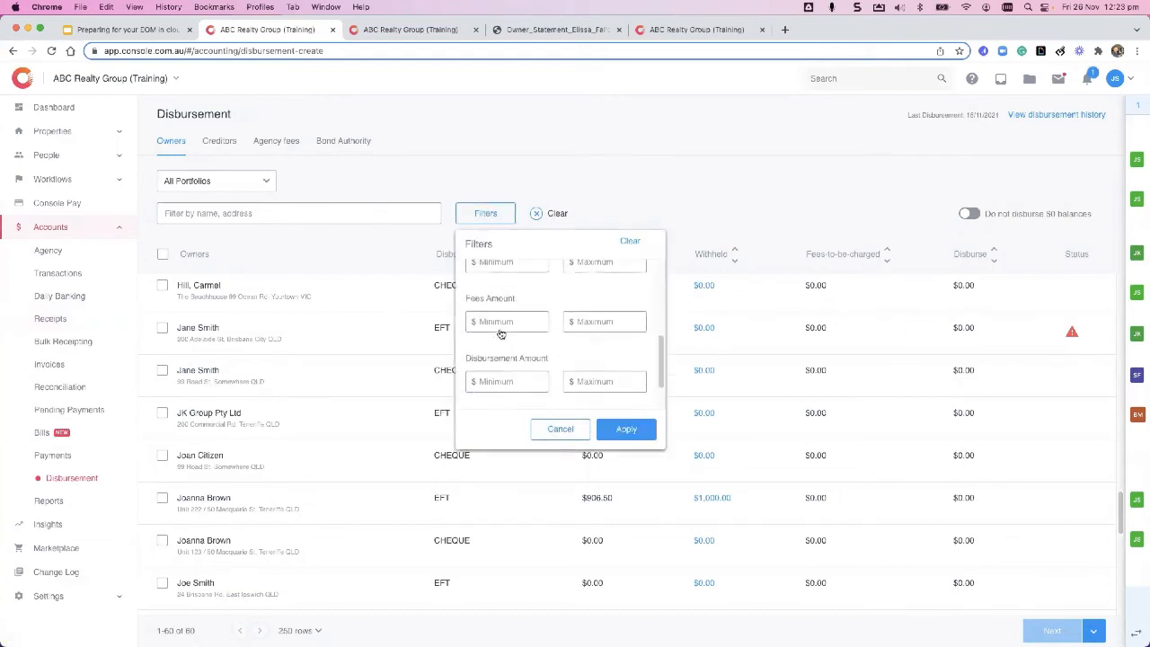
scroll(500, 334, "down", 2)
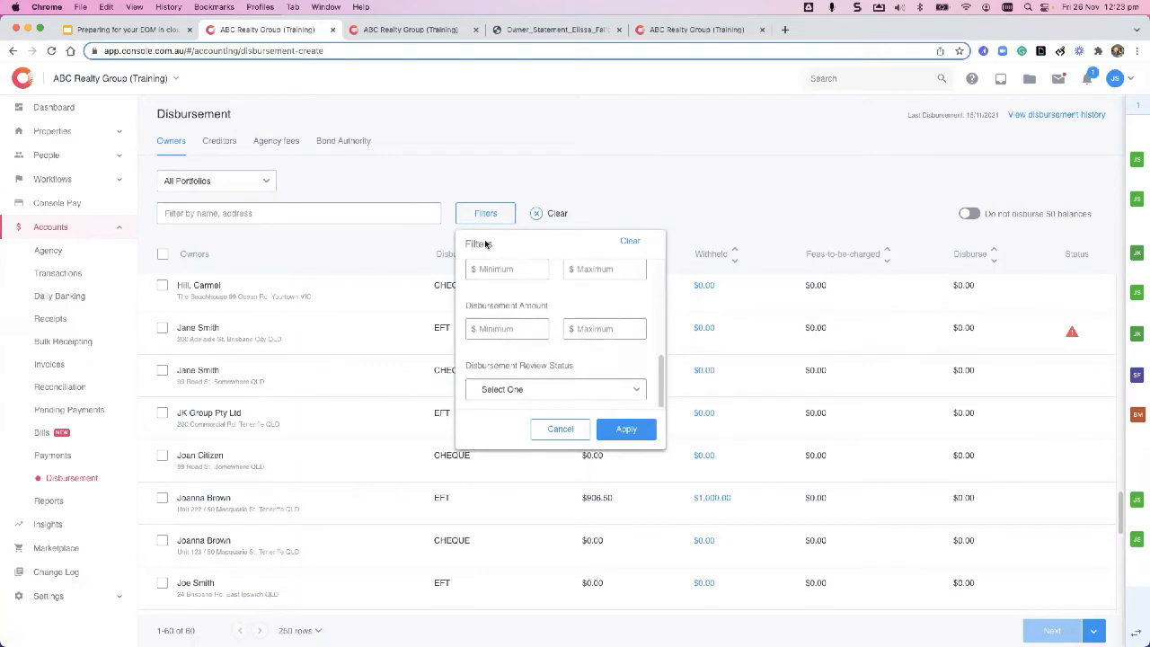
scroll(545, 331, "up", 2)
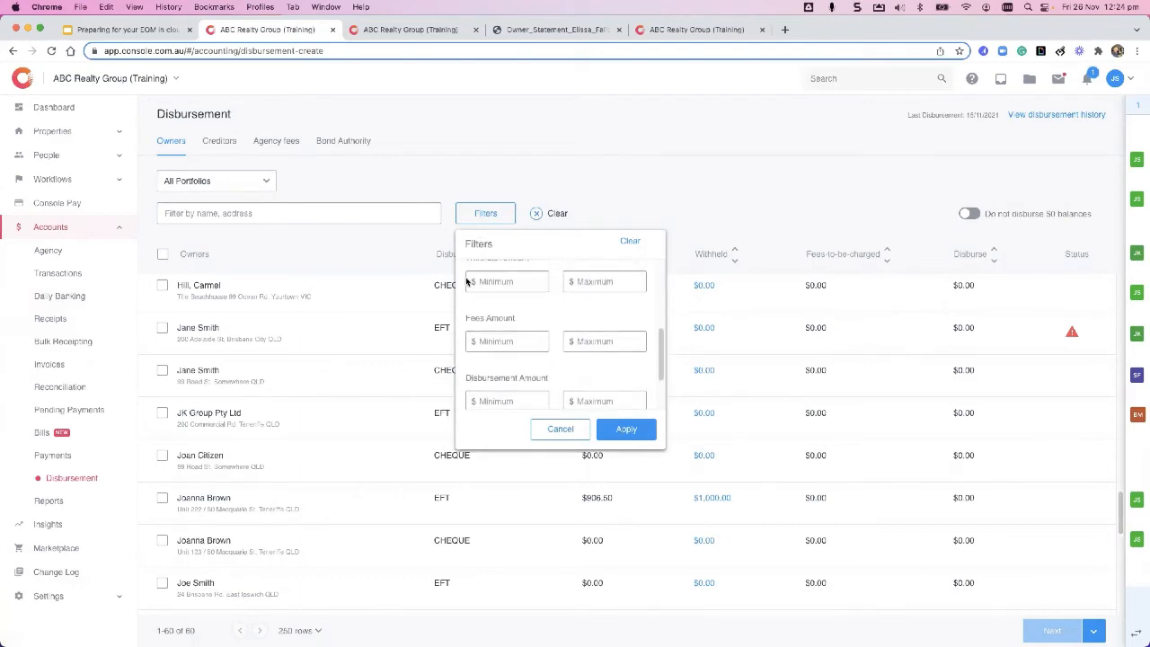
scroll(487, 297, "down", 2)
left_click(545, 394)
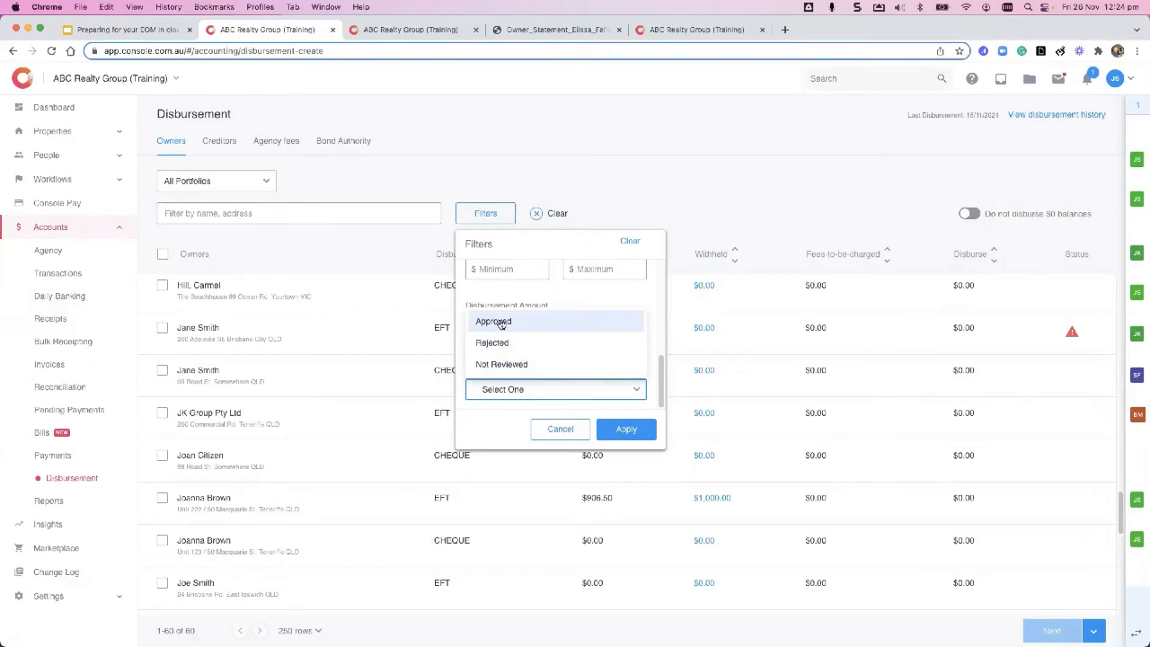
left_click(501, 323)
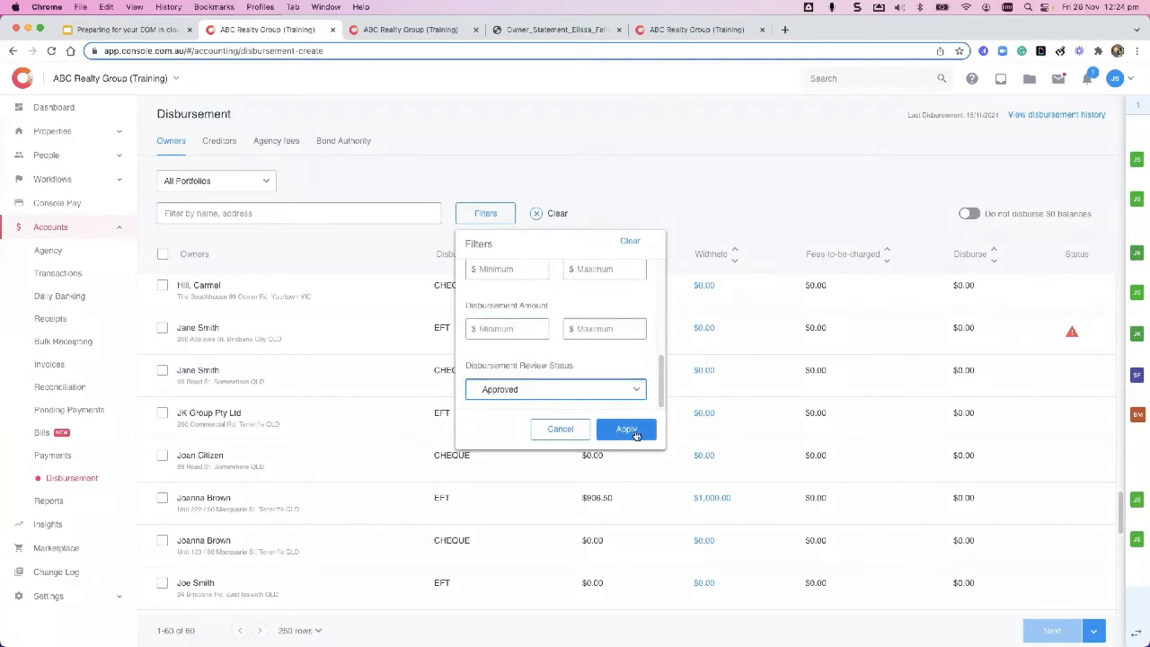
left_click(633, 433)
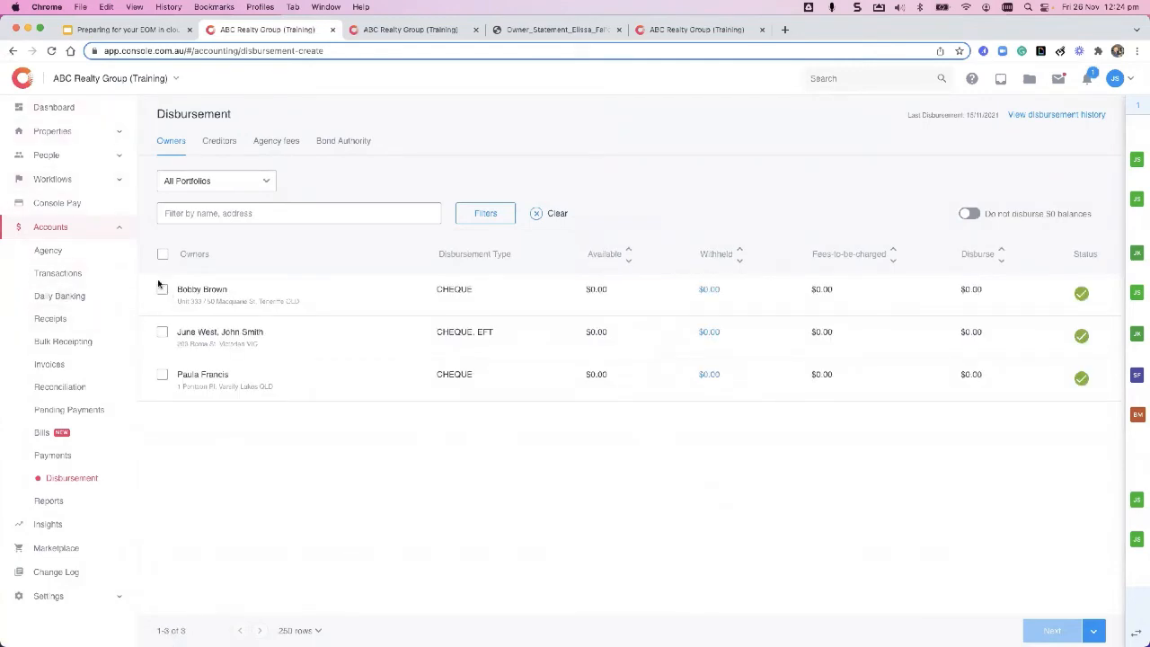
left_click(162, 256)
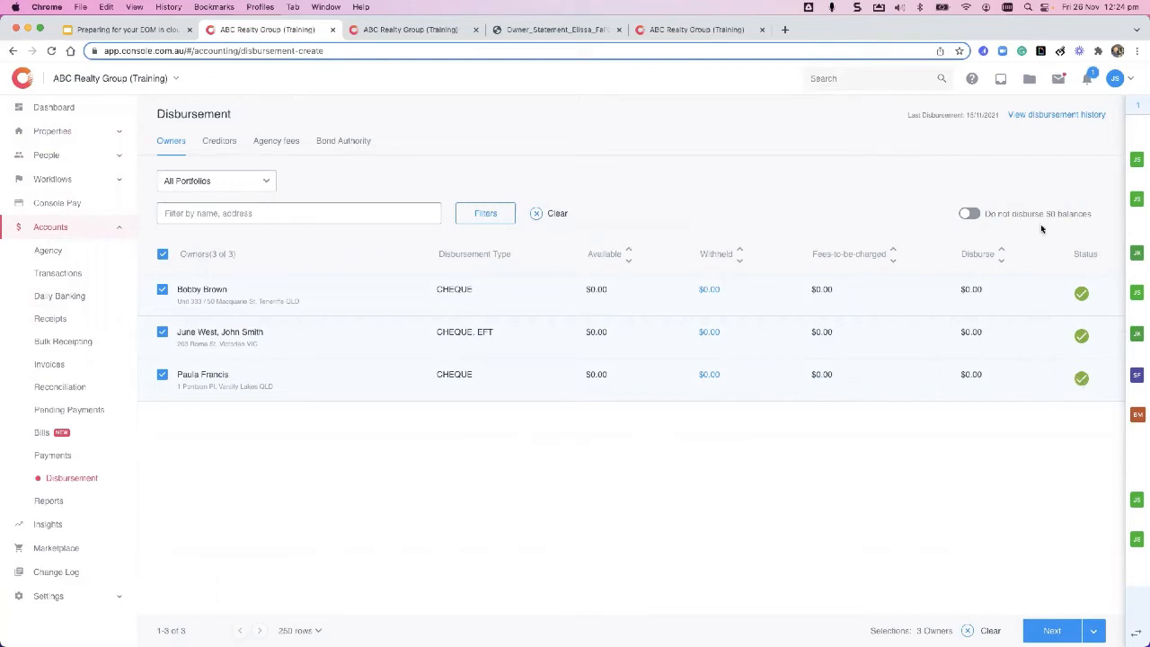
Step: Add the creditor Bobs Plumbing to the disbursement selection
left_click(219, 143)
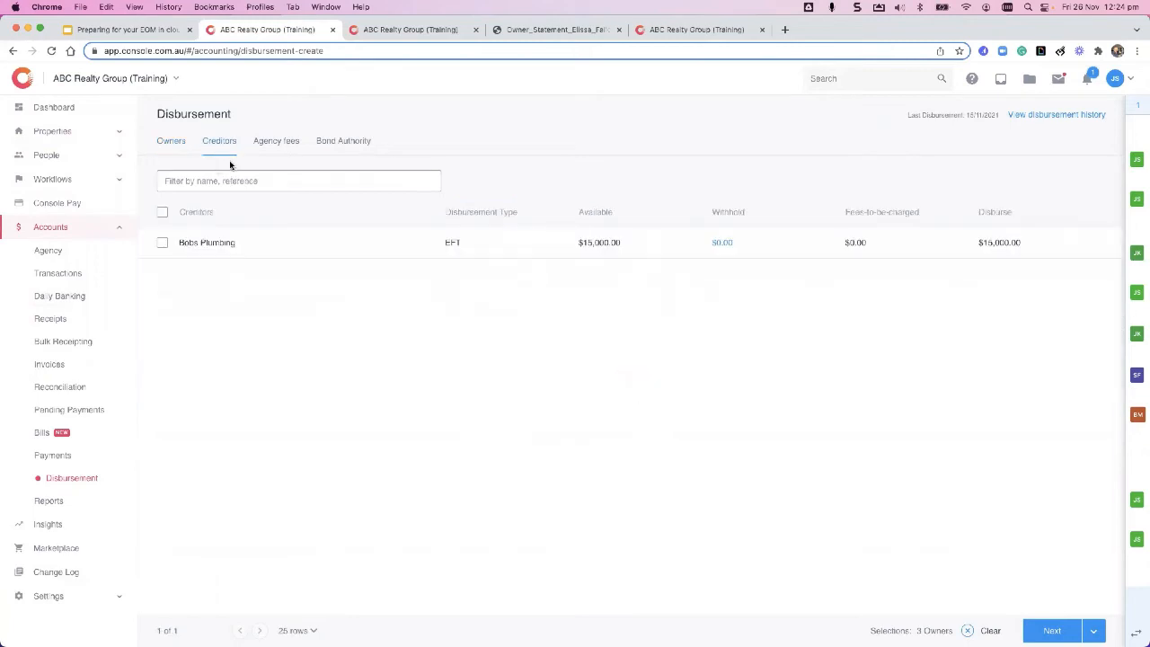
left_click(179, 141)
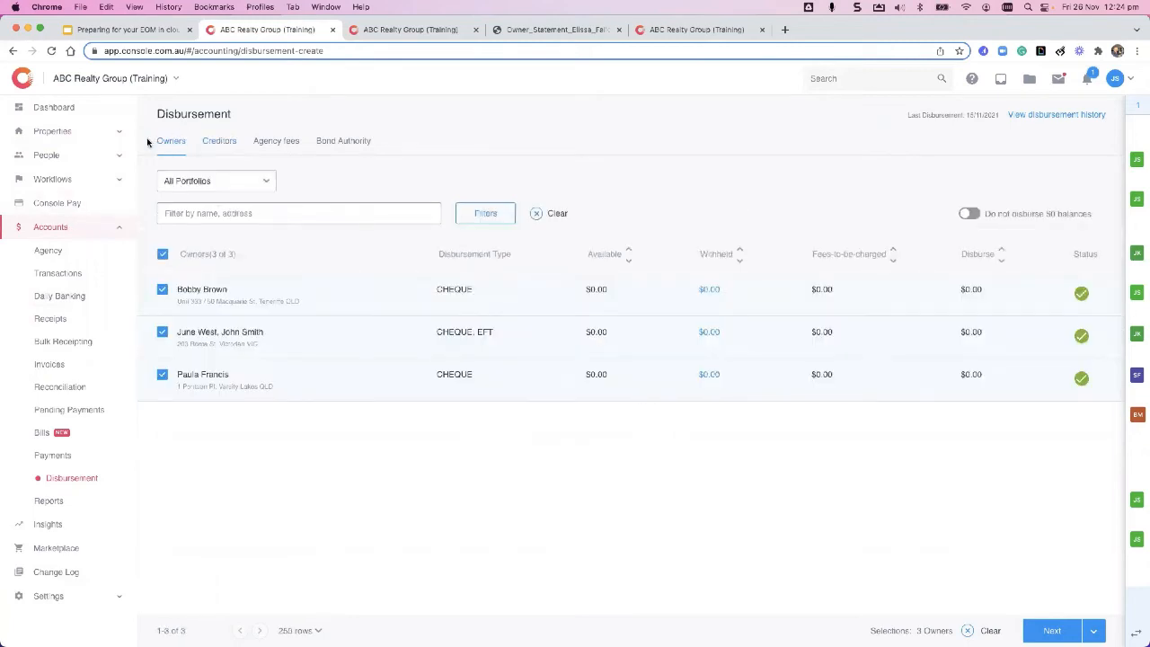
left_click(216, 146)
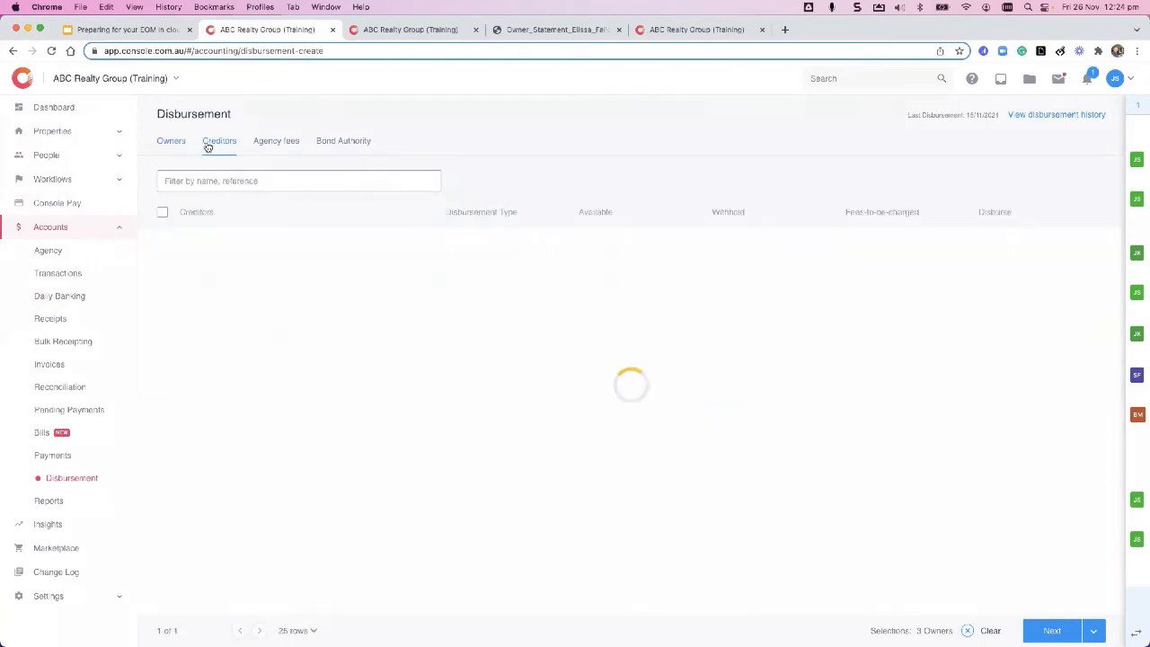
left_click(161, 242)
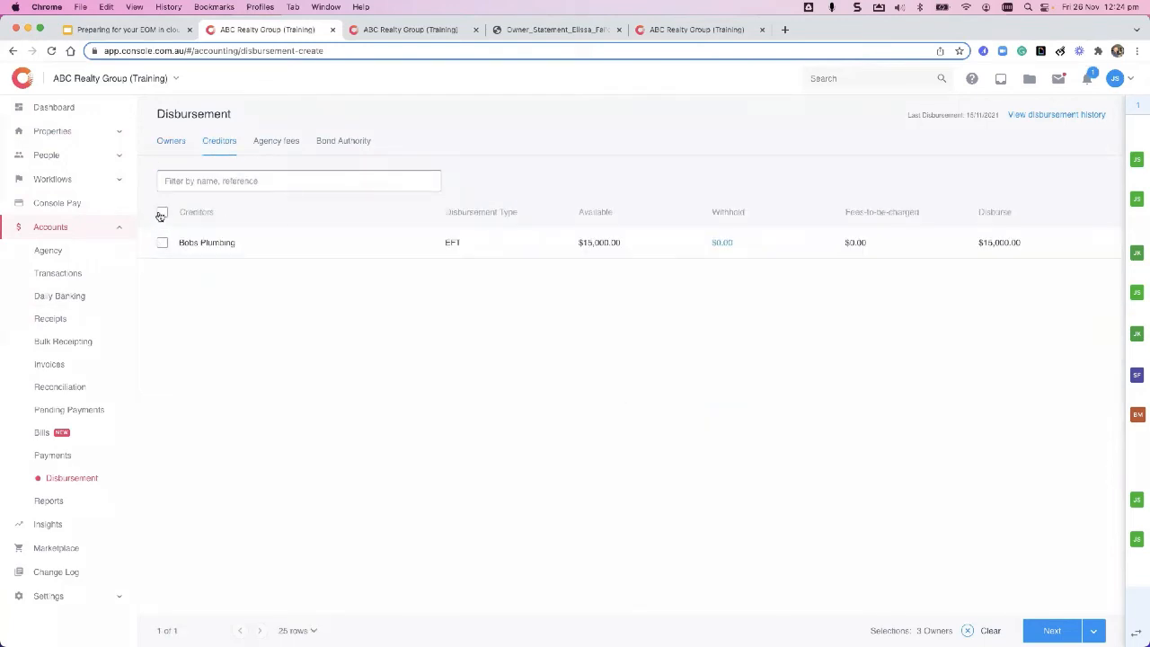
Step: Add all agency fee types and the bond authority tenancy to the disbursement, and check the selections summary
left_click(277, 140)
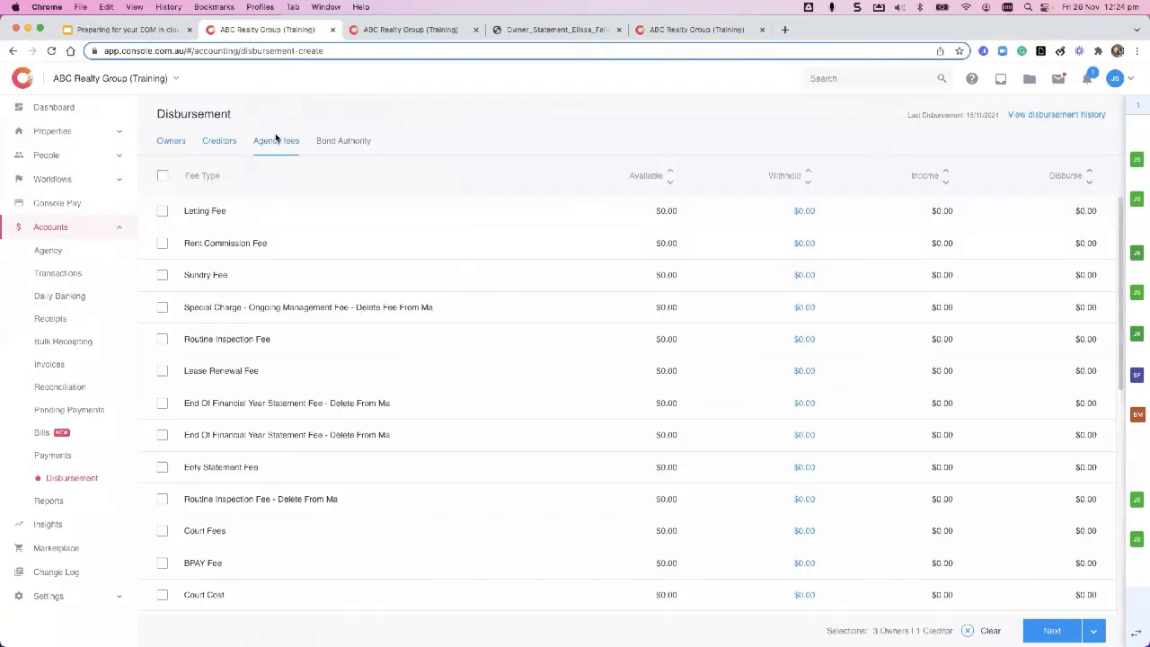
left_click(162, 176)
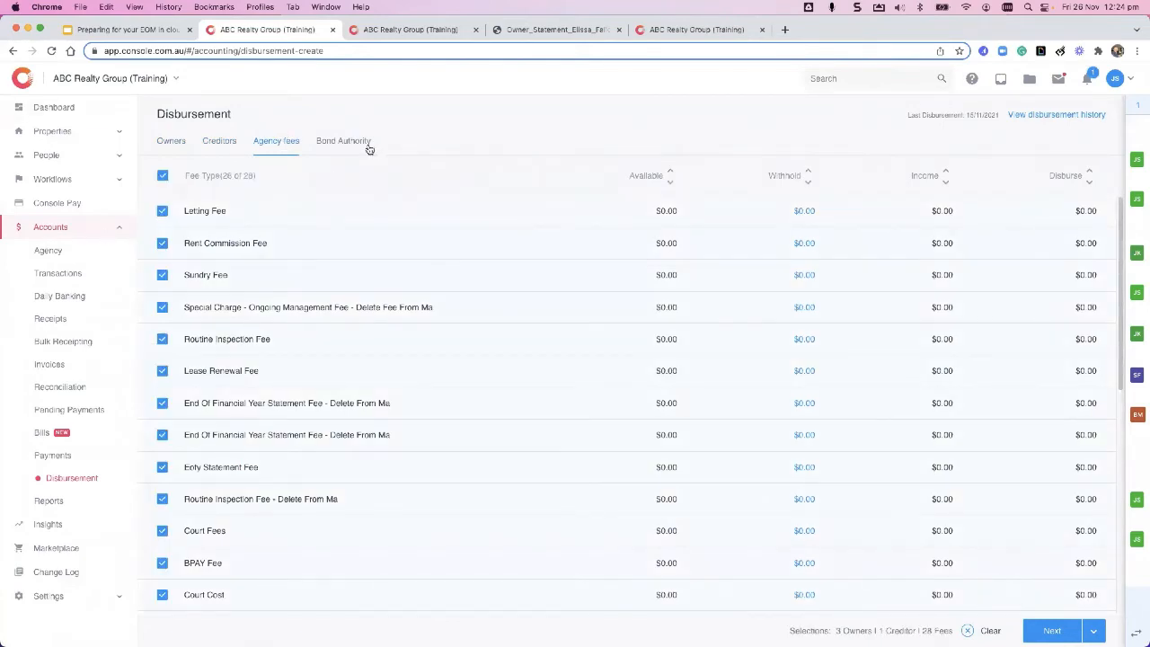
left_click(340, 142)
left_click(162, 213)
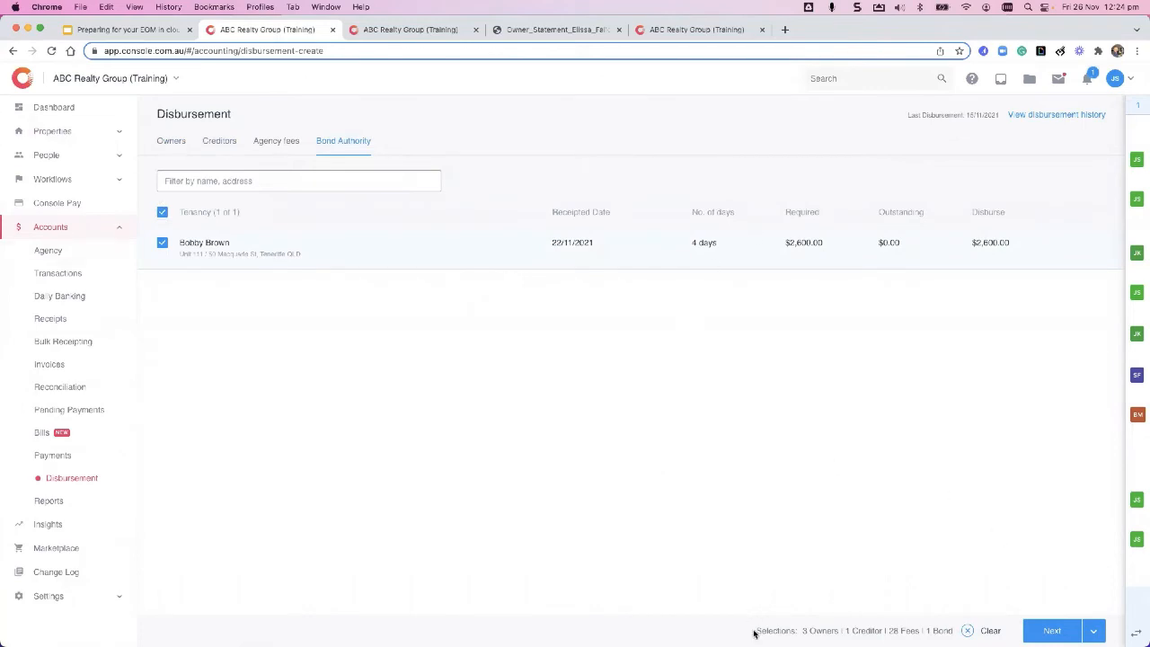
triple_click(955, 630)
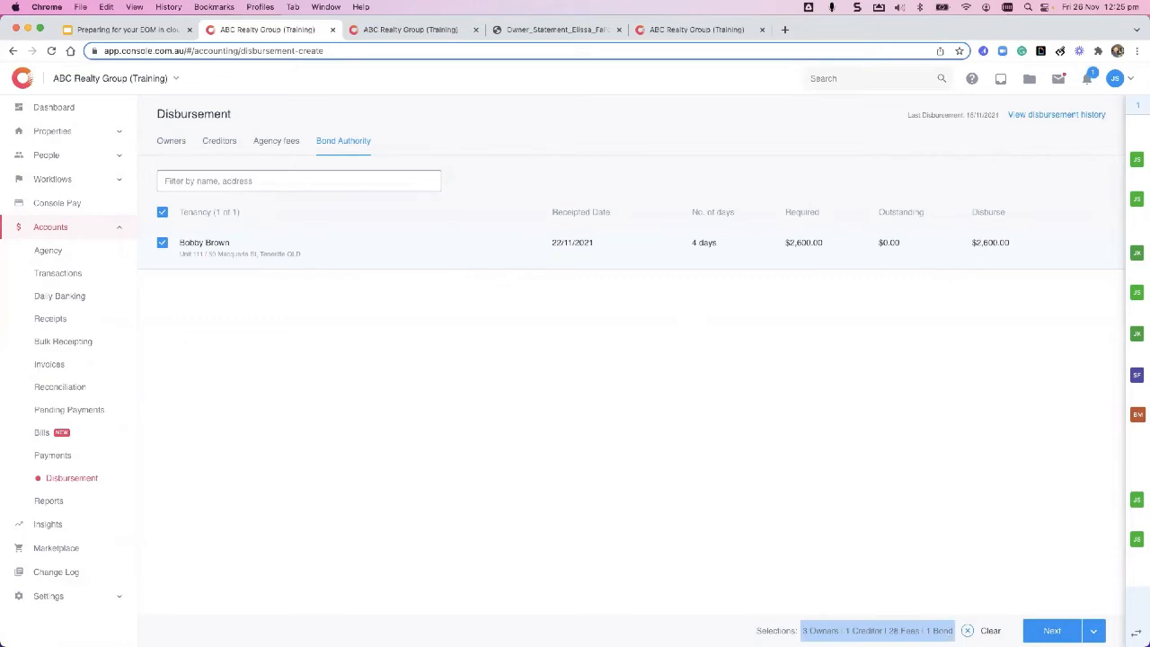
Step: Review the agency fees summary and reports to generate in the disbursement confirmation, and run the disbursement with starting cheque number 101
left_click(1052, 630)
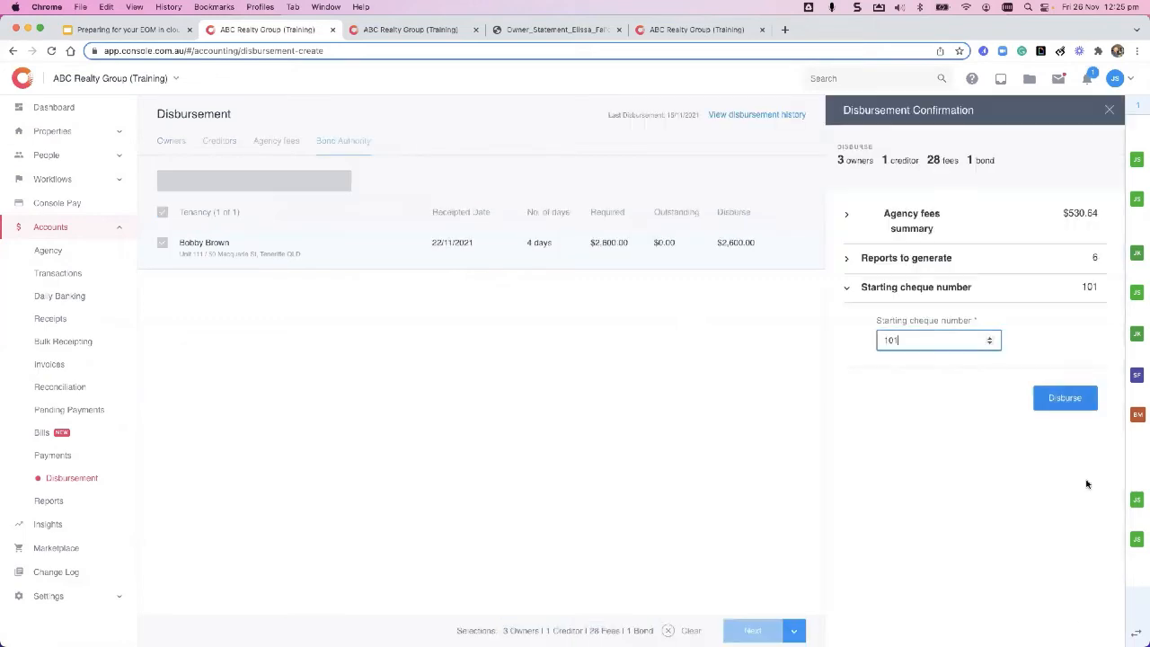
left_click(870, 258)
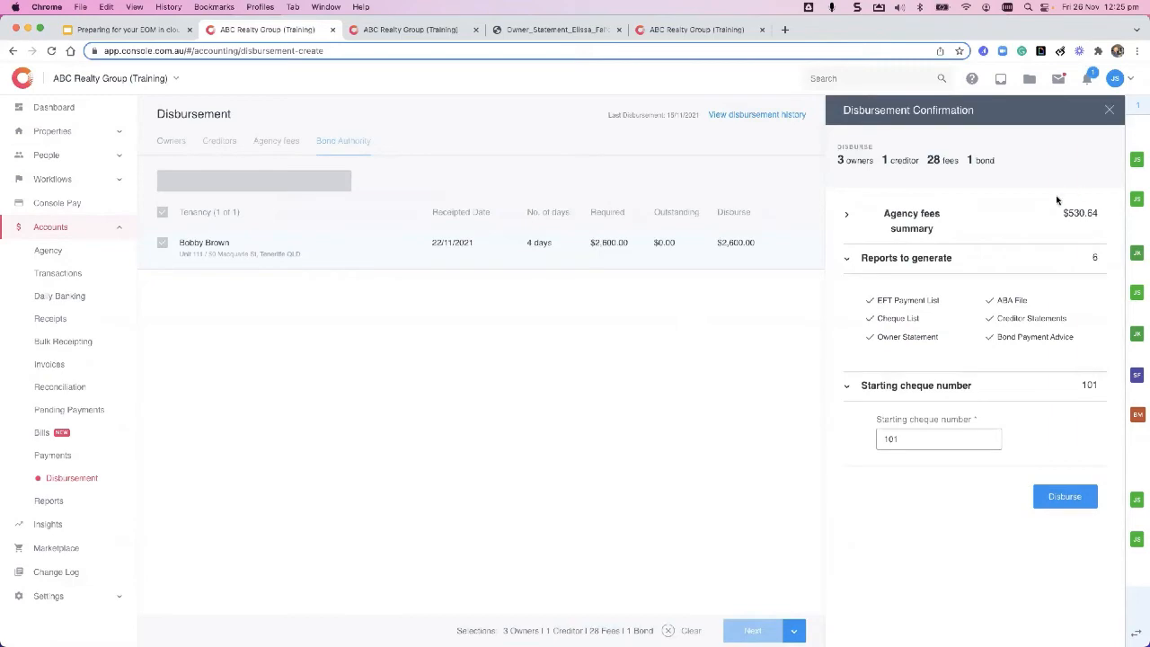
left_click(882, 238)
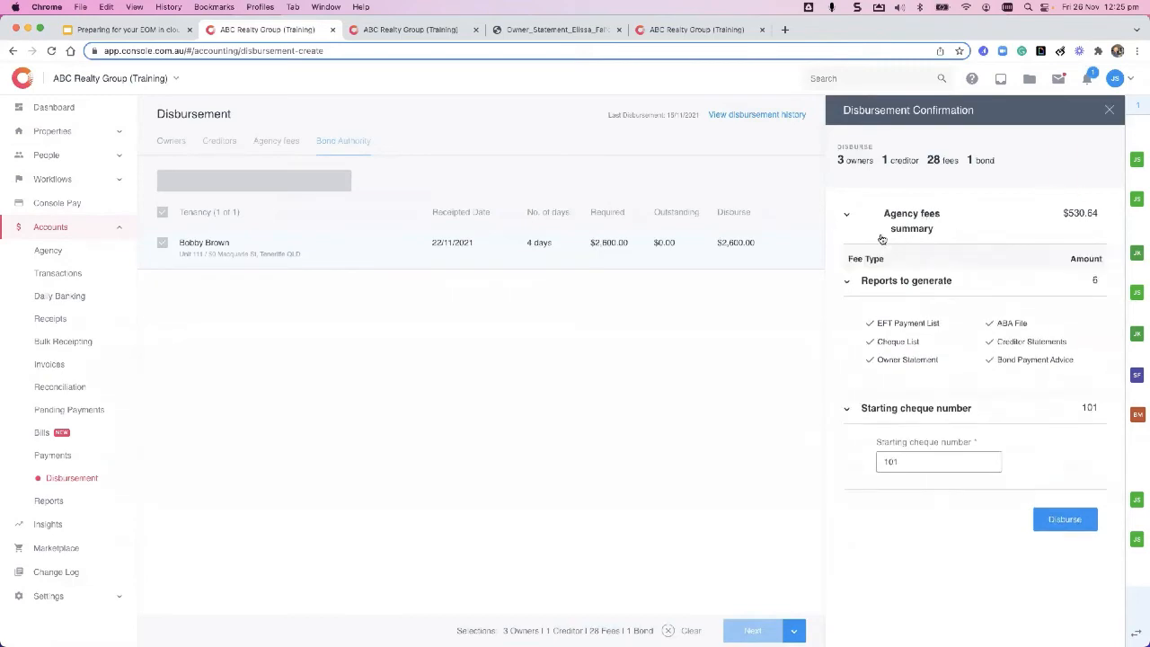
scroll(942, 301, "down", 10)
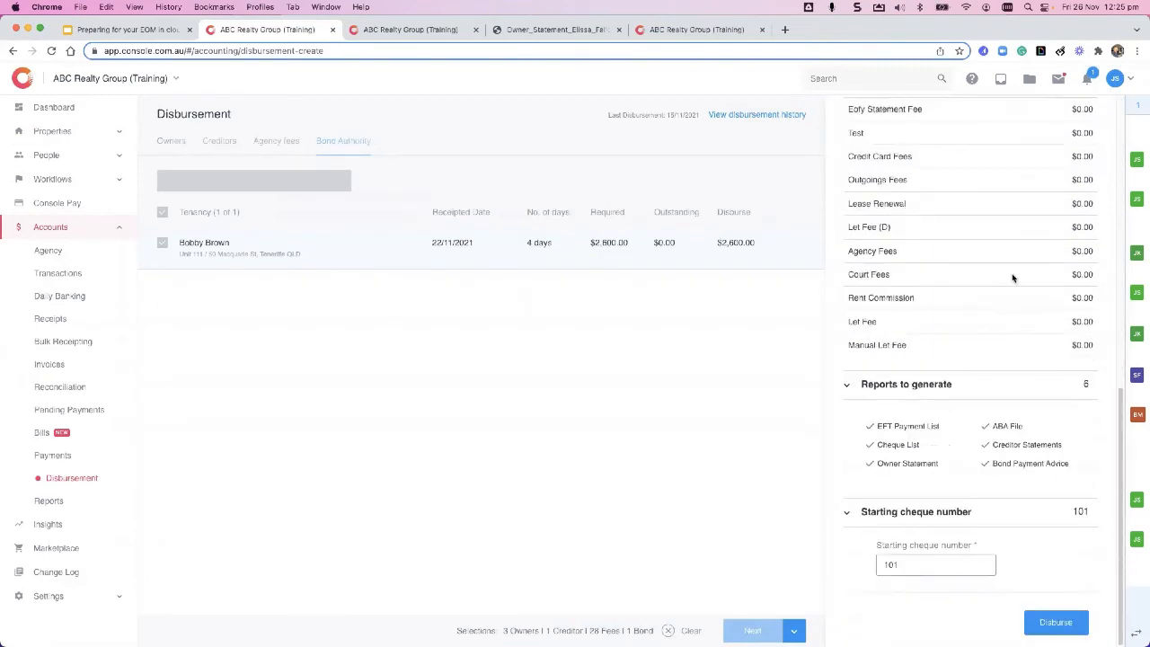
scroll(1024, 266, "up", 5)
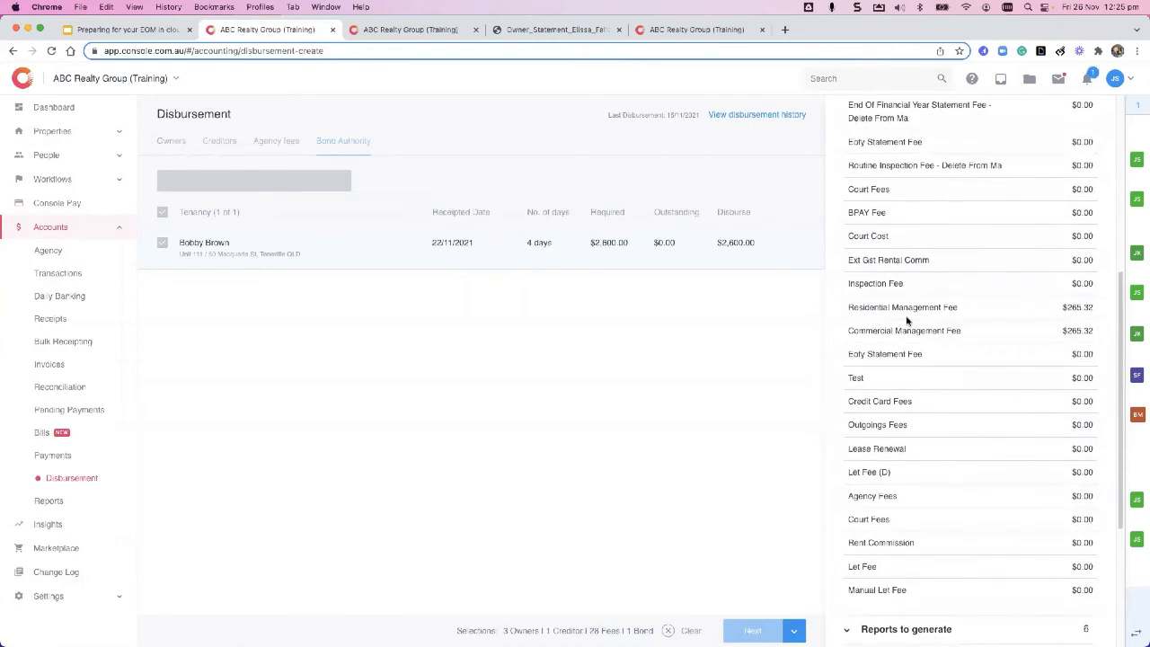
scroll(921, 341, "down", 1)
scroll(914, 335, "down", 3)
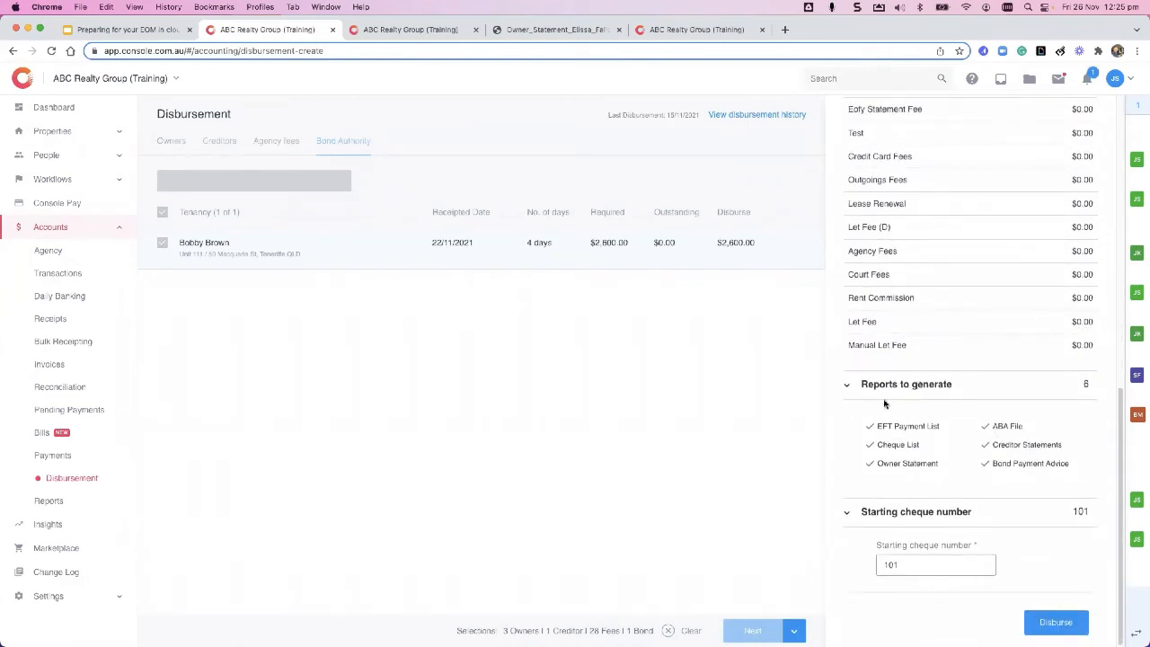
left_click_drag(887, 403, 1063, 493)
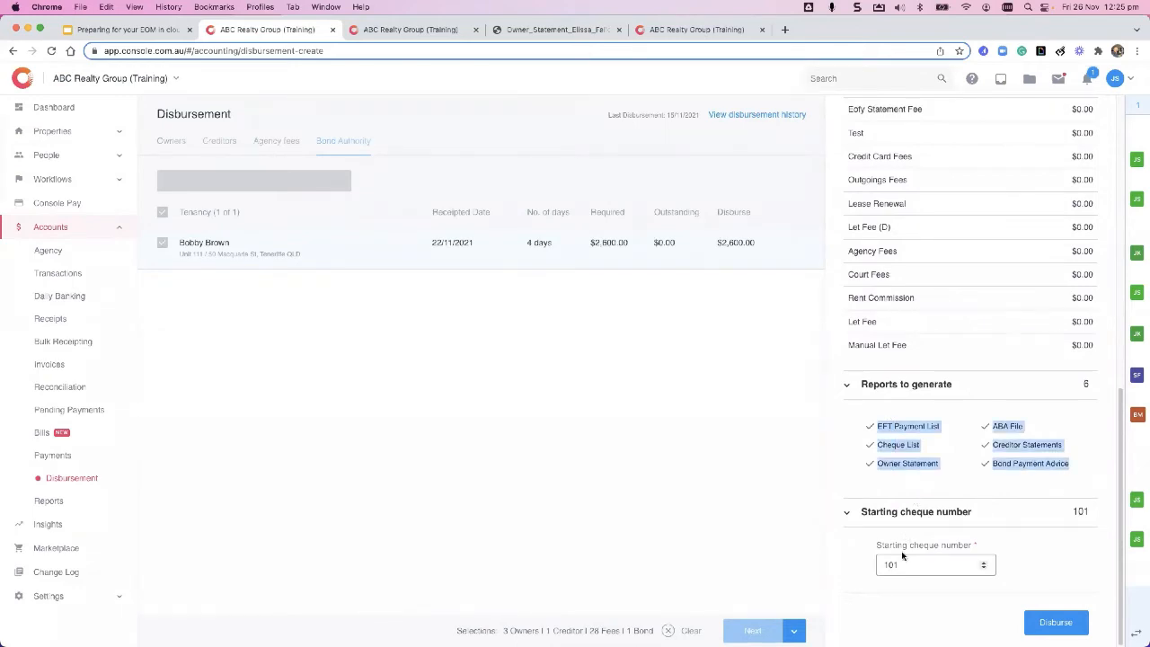
left_click(1056, 622)
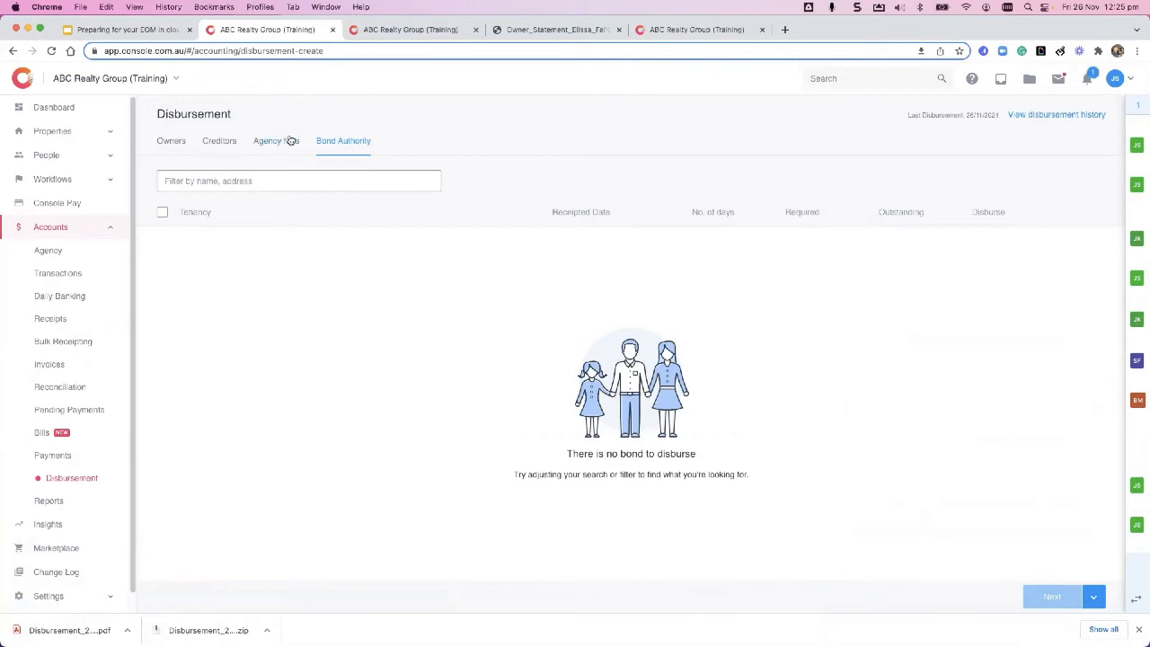
left_click(162, 141)
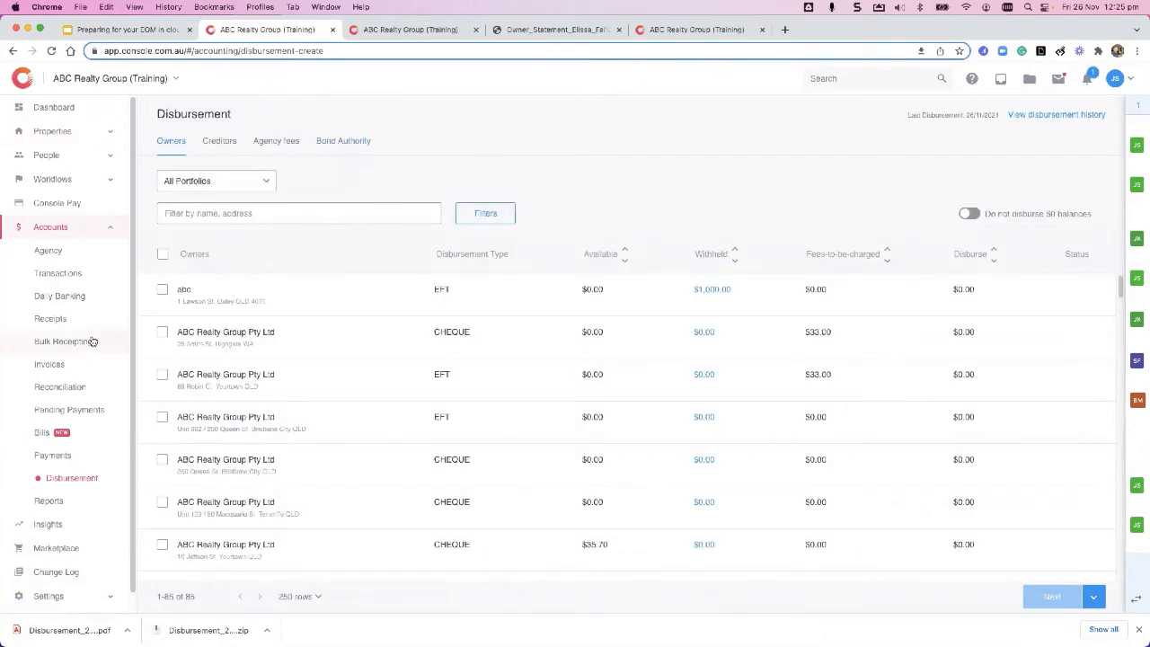
Step: Switch to the Google Slides presentation and advance to the "Preparation is key!" slide
left_click(133, 31)
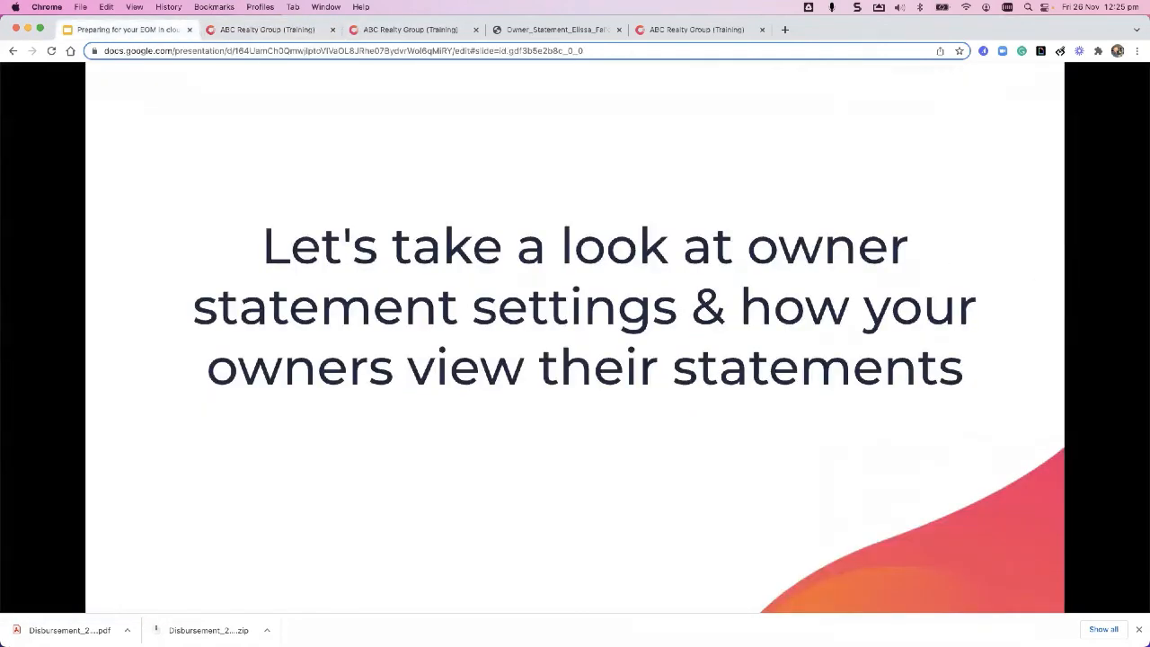
key("Right")
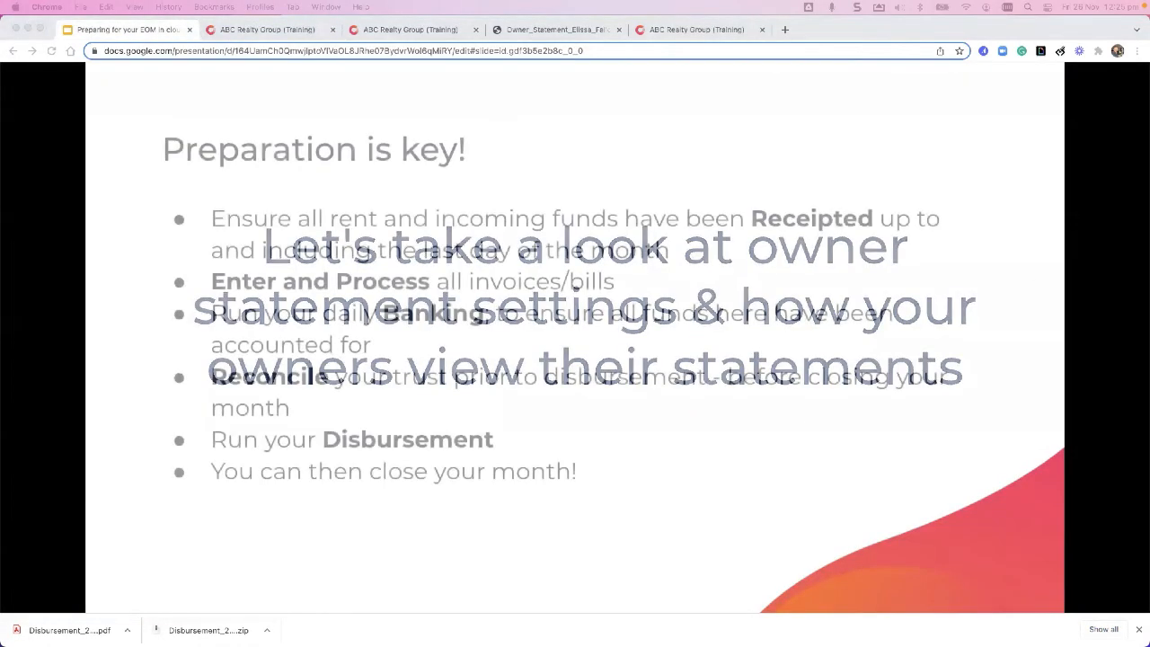
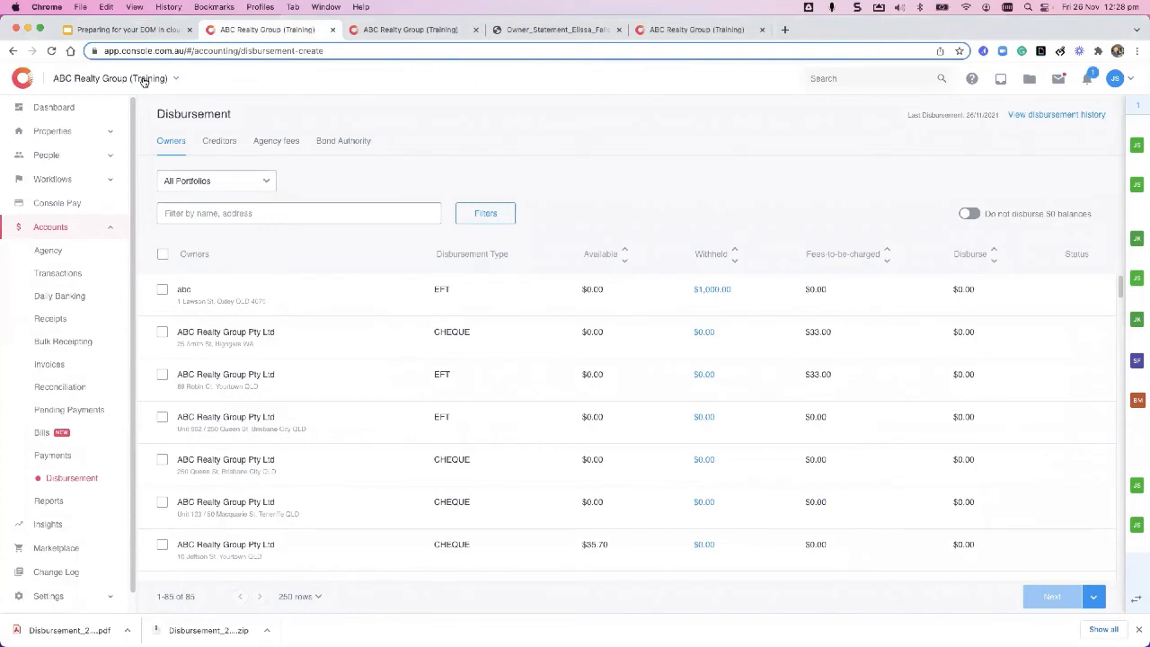
Step: Open the reconciliation for ABC Realty Group (Training) and examine its unpresented deposits and payments
left_click(144, 79)
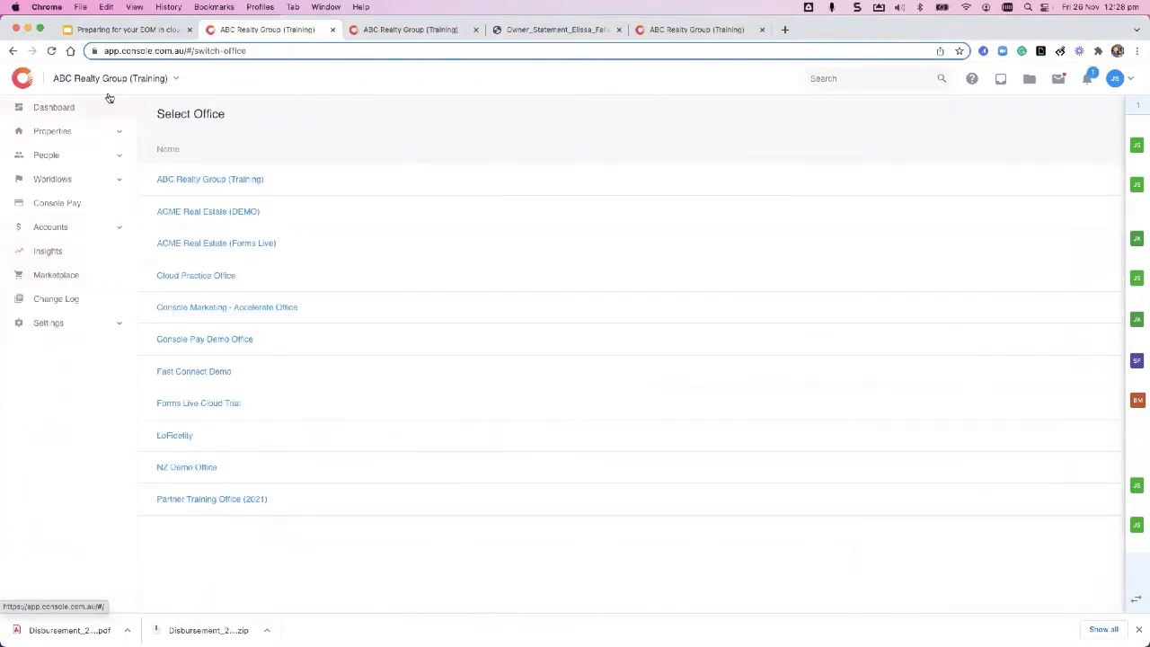
left_click(65, 229)
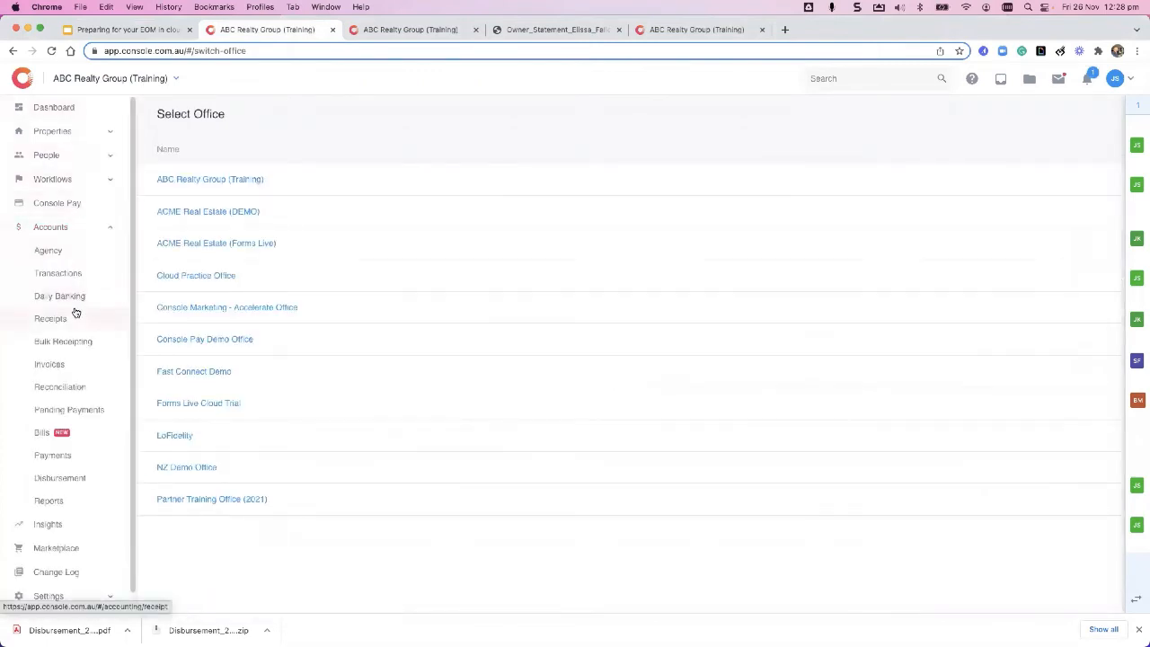
left_click(68, 389)
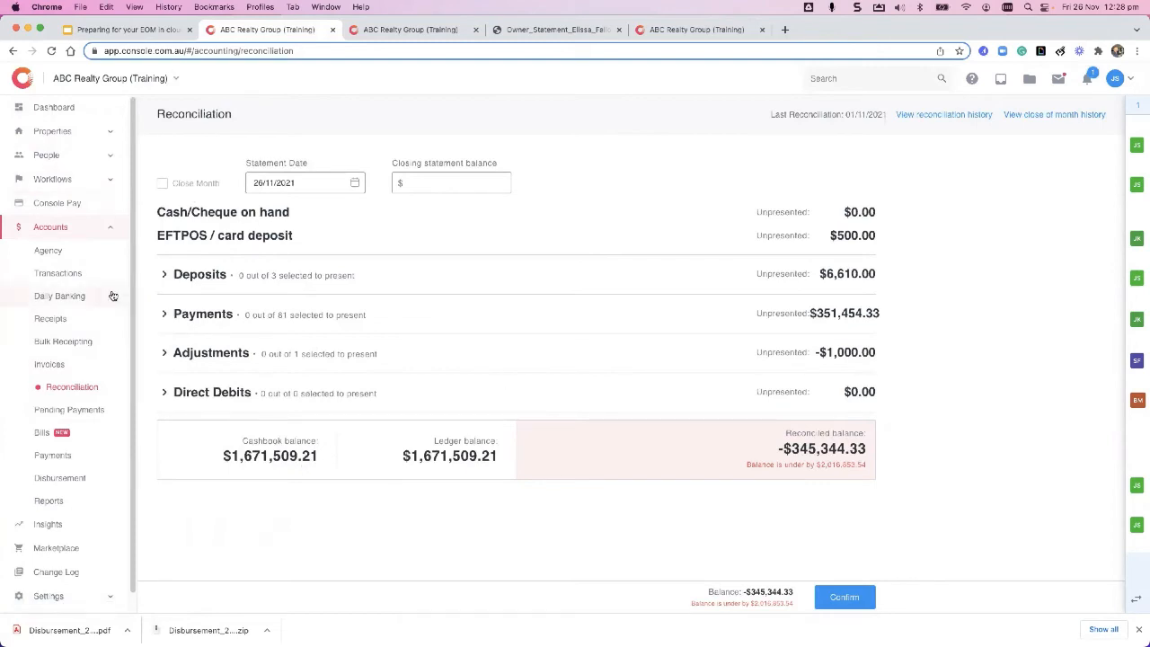
left_click(163, 278)
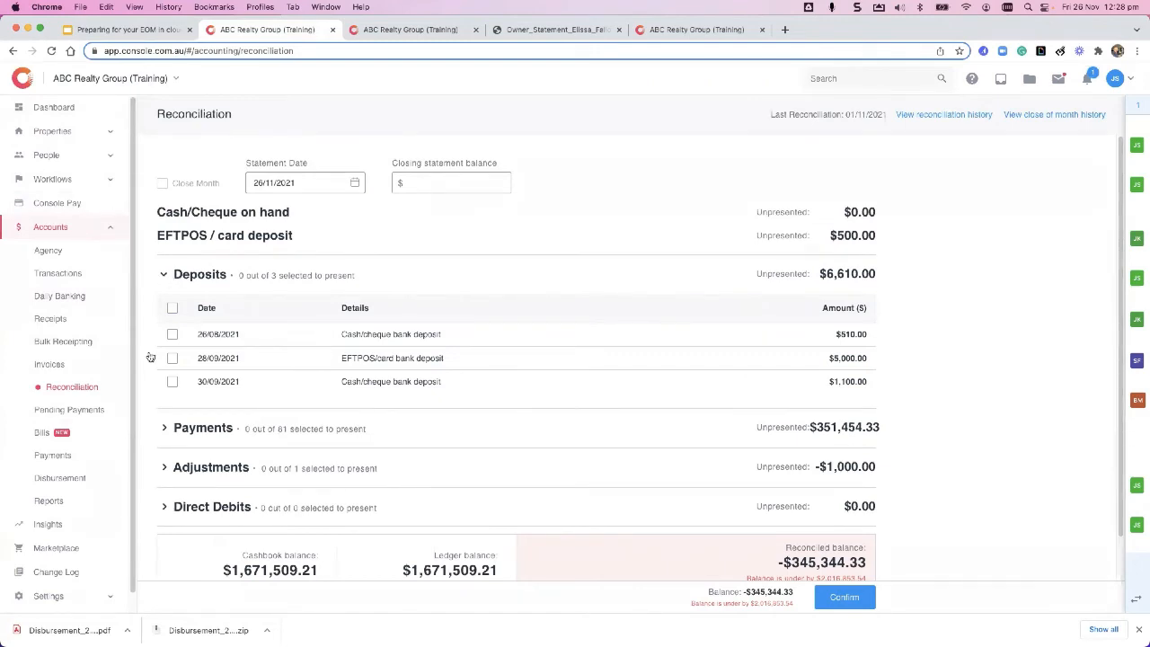
left_click(162, 430)
scroll(137, 285, "down", 1)
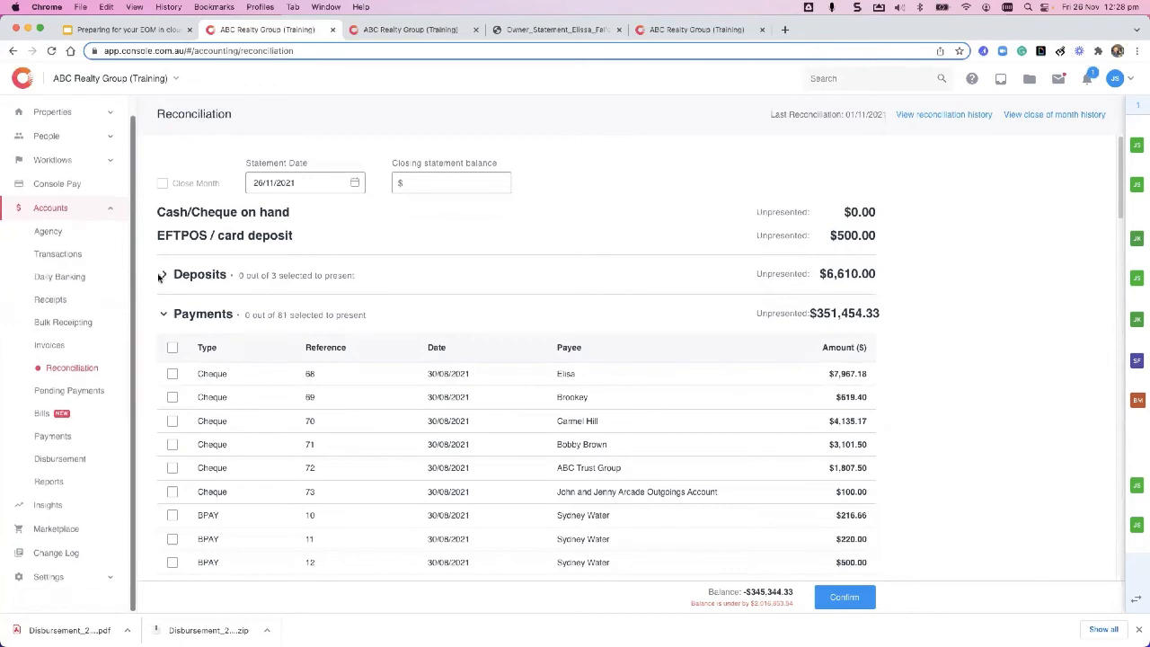
left_click(164, 316)
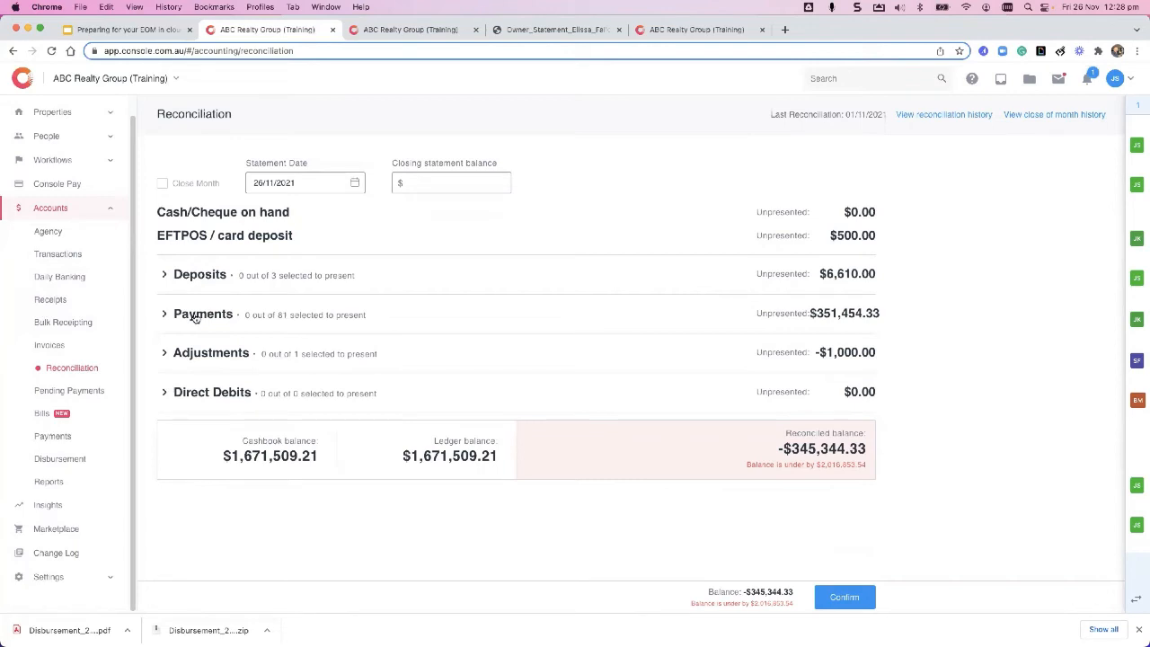
Step: Look through the reconciliation's payments list once more, and collapse the list
left_click(162, 317)
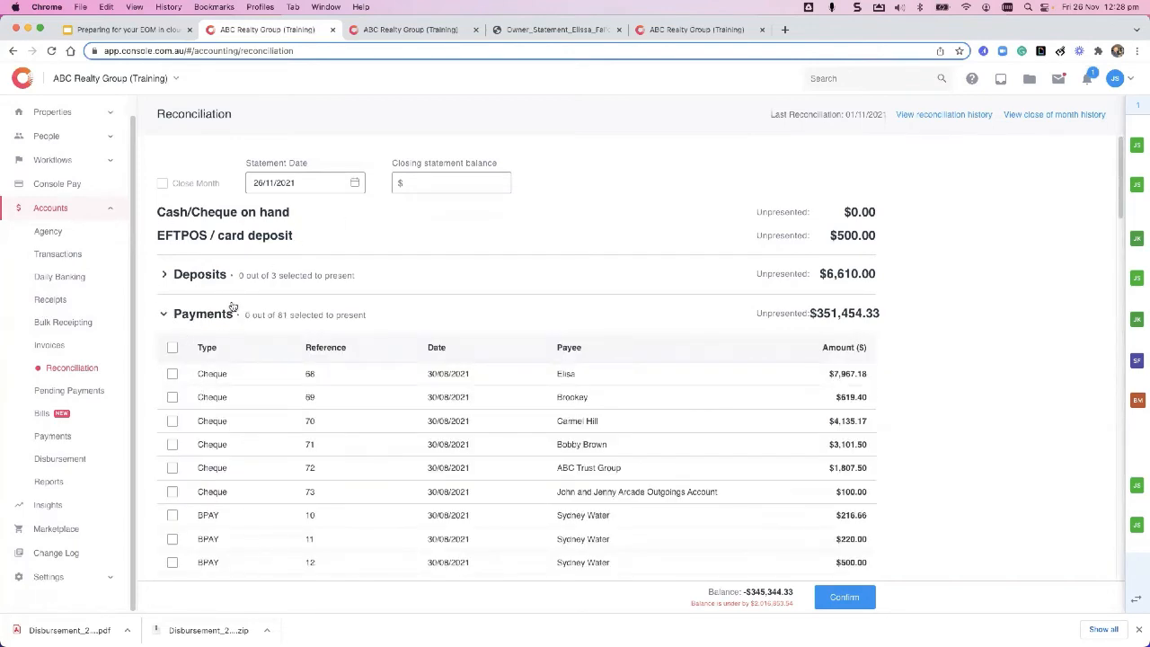
scroll(286, 359, "down", 1)
scroll(293, 353, "down", 5)
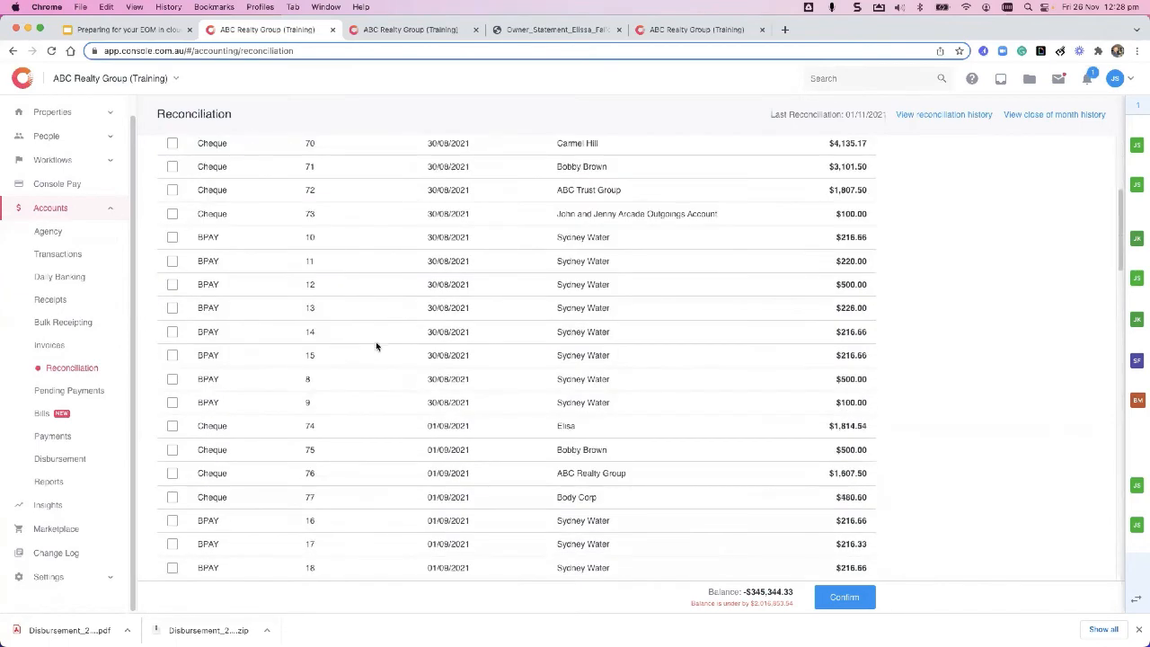
scroll(375, 341, "down", 2)
scroll(388, 285, "up", 5)
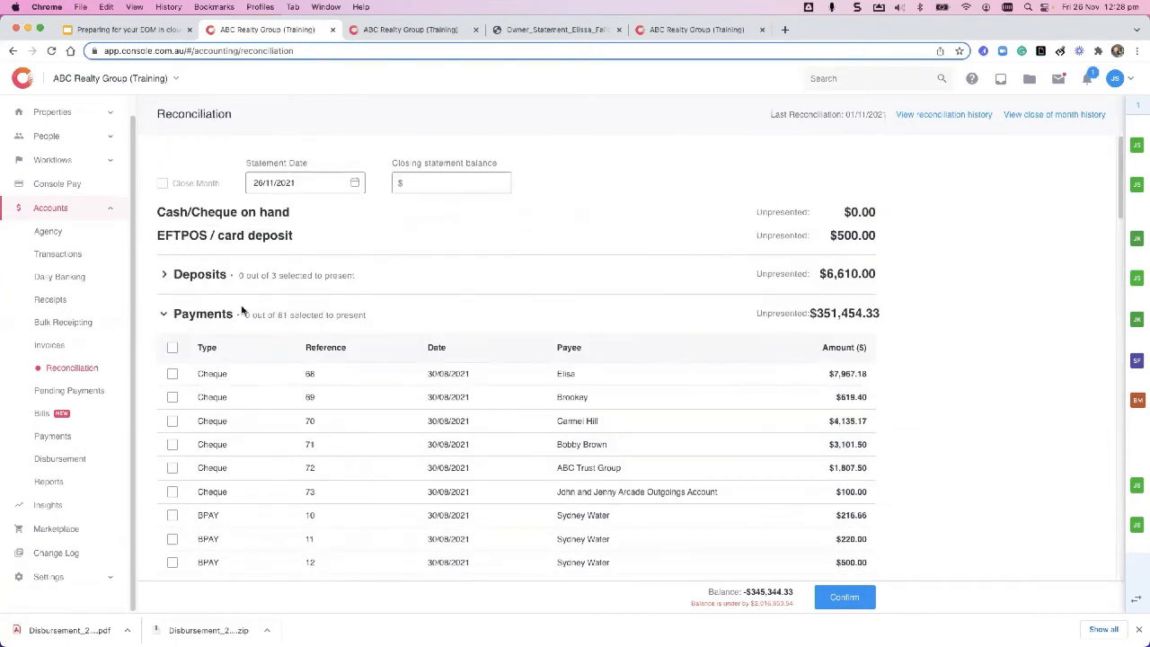
left_click(165, 307)
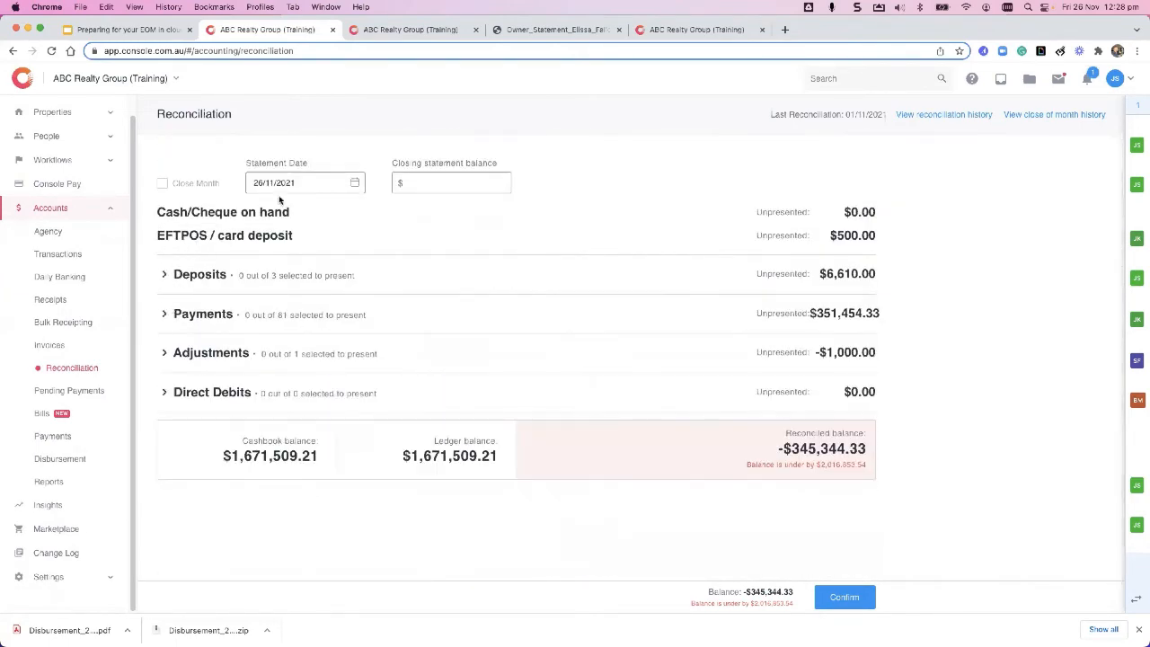
Step: Switch the office to Partner Training Office (2021) and open its reconciliation
left_click(117, 79)
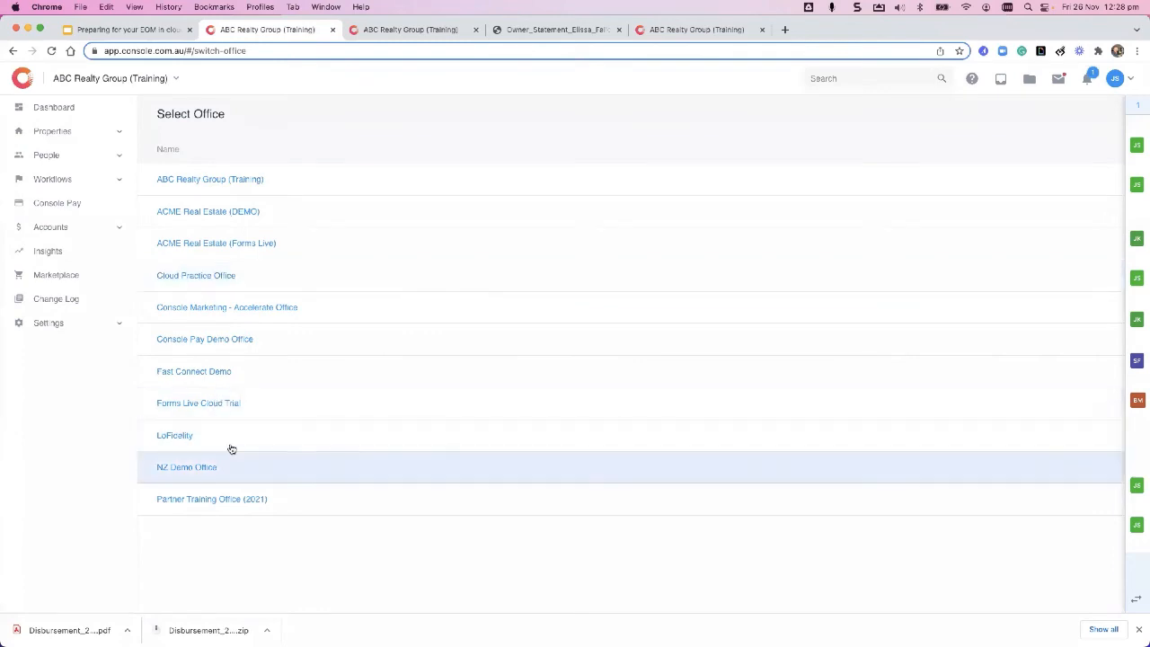
left_click(241, 499)
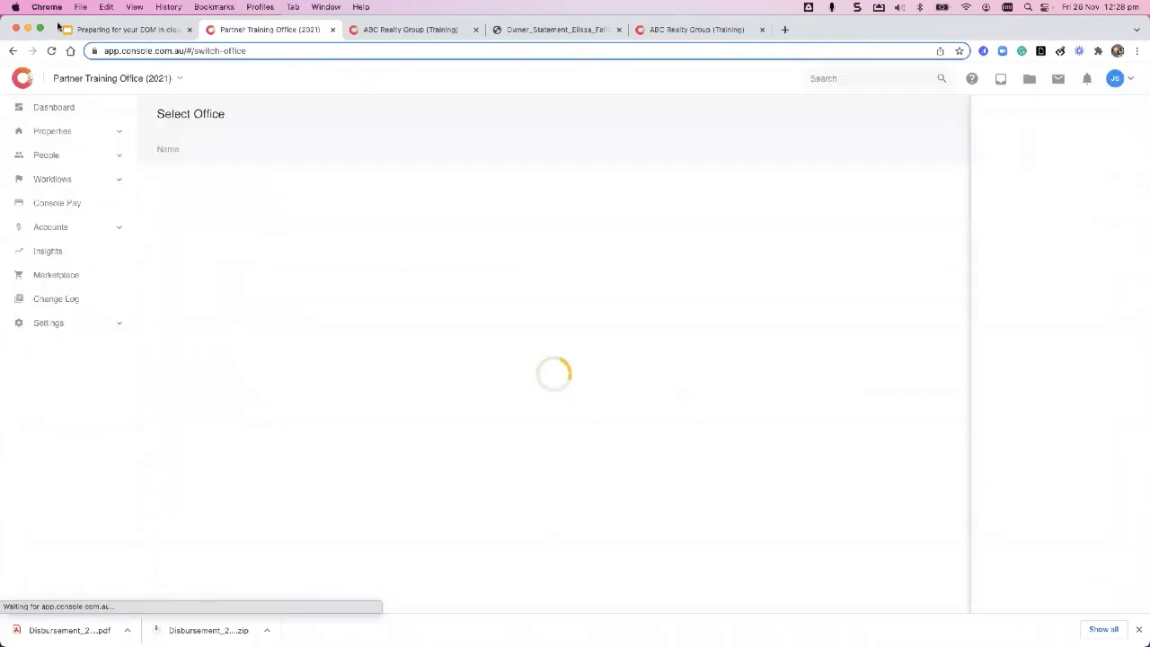
left_click(63, 228)
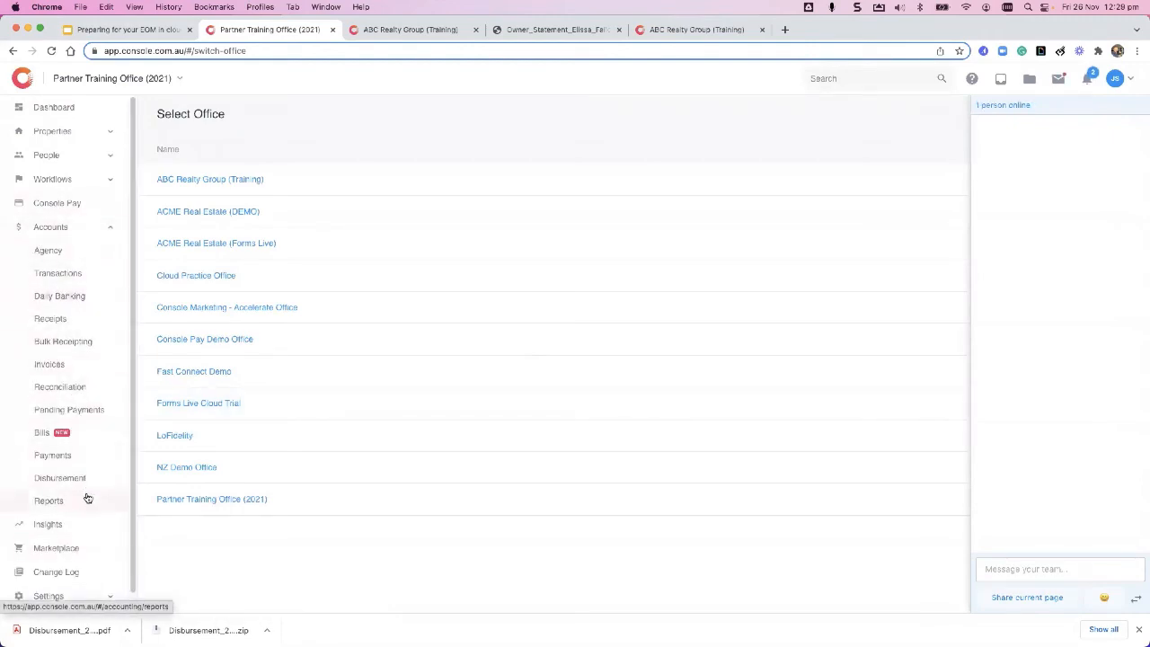
left_click(79, 386)
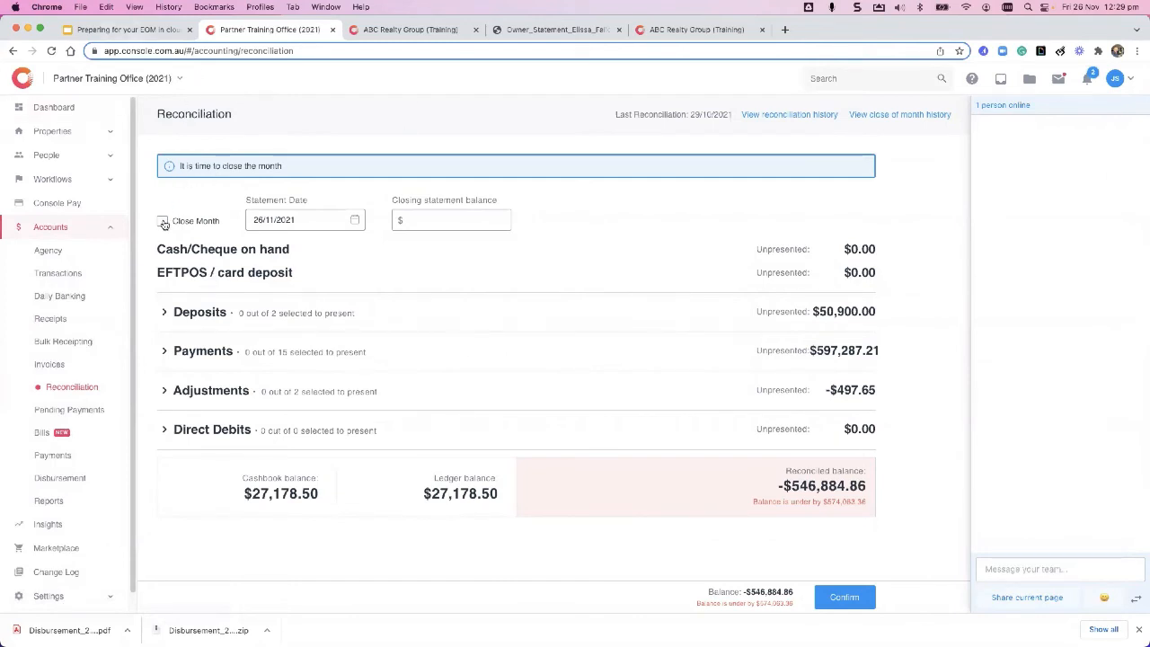
Step: Mark the reconciliation to close the month, read the notice about monthly owner statements and accept it
left_click_drag(180, 166, 294, 167)
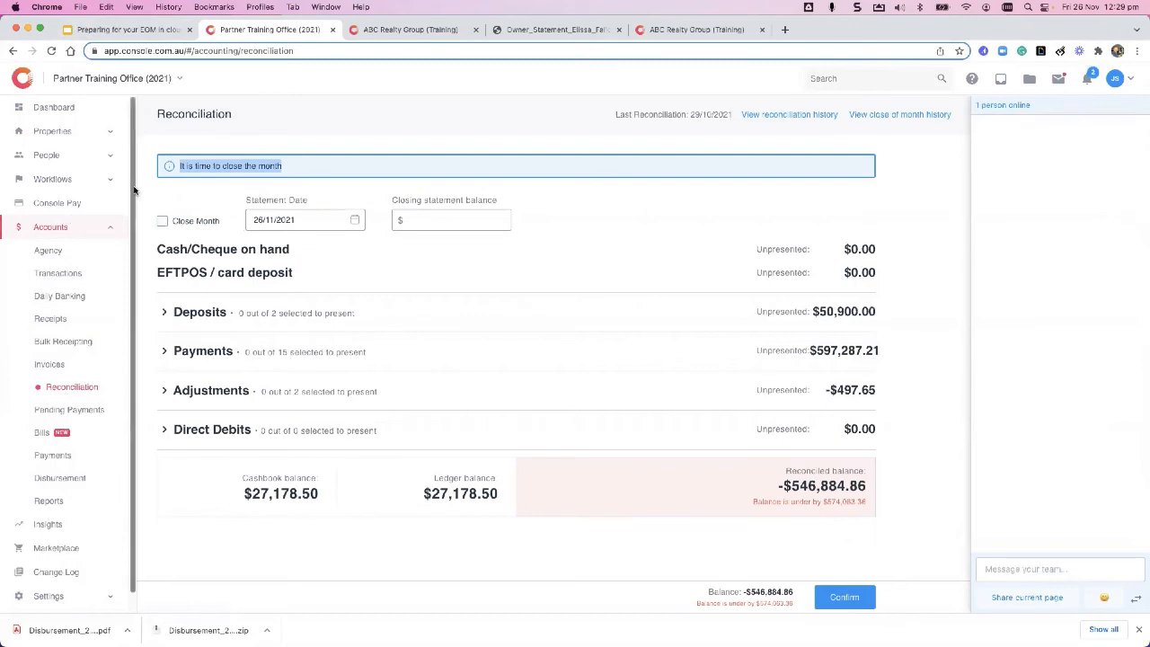
left_click(164, 221)
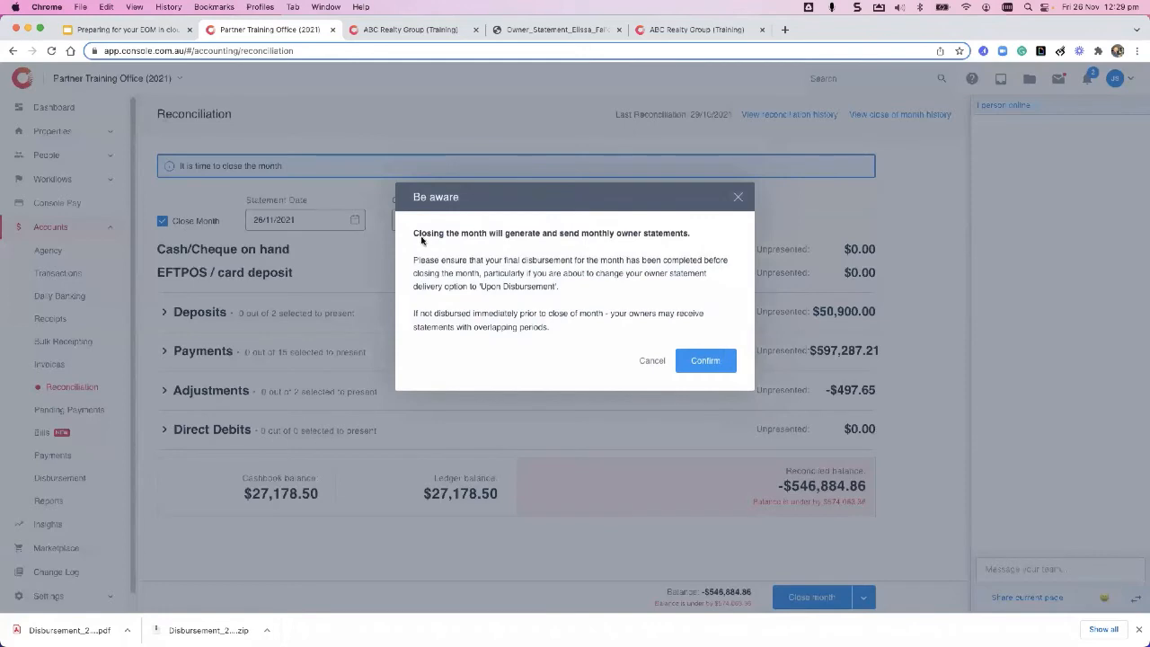
left_click_drag(422, 240, 601, 246)
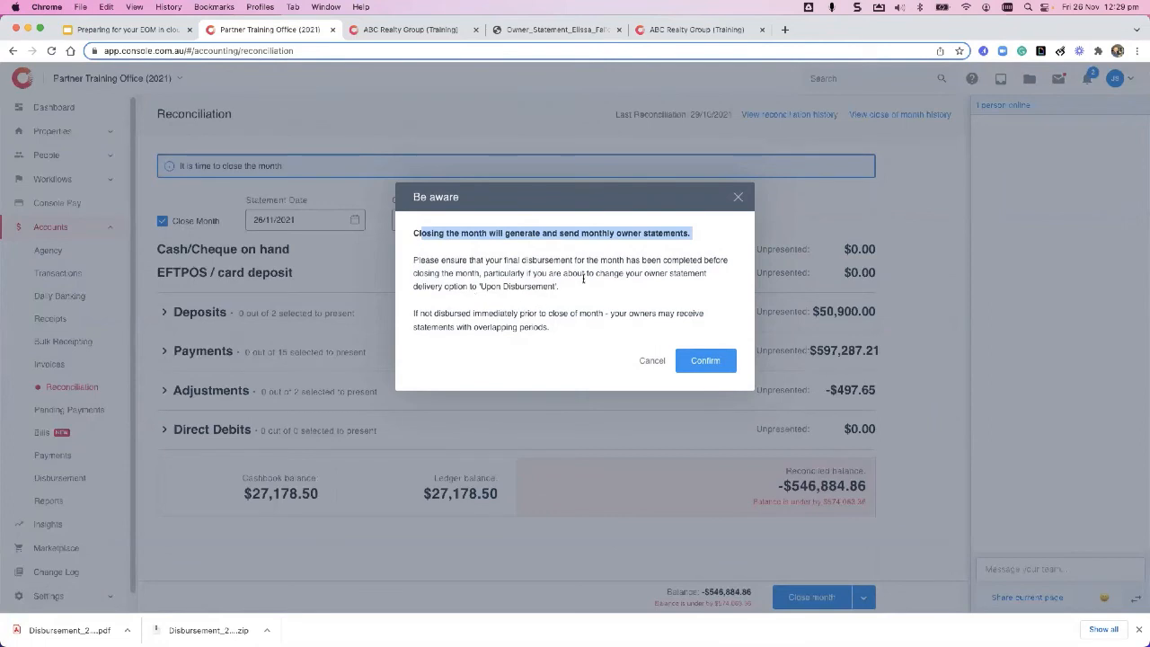
left_click_drag(497, 273, 684, 288)
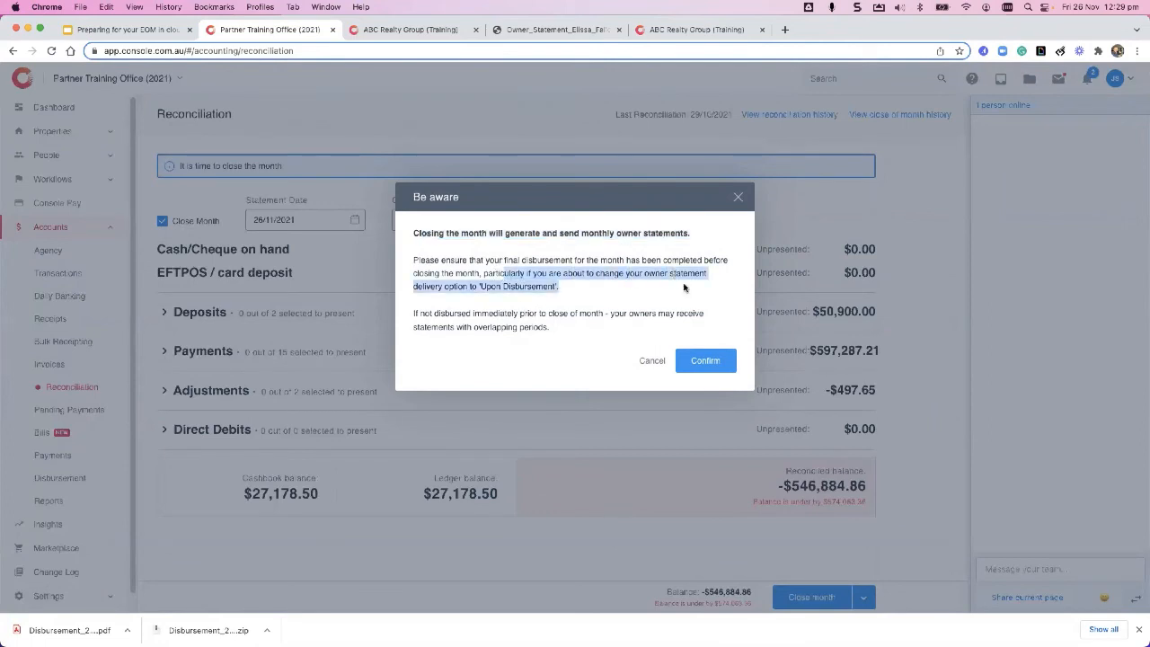
left_click(705, 361)
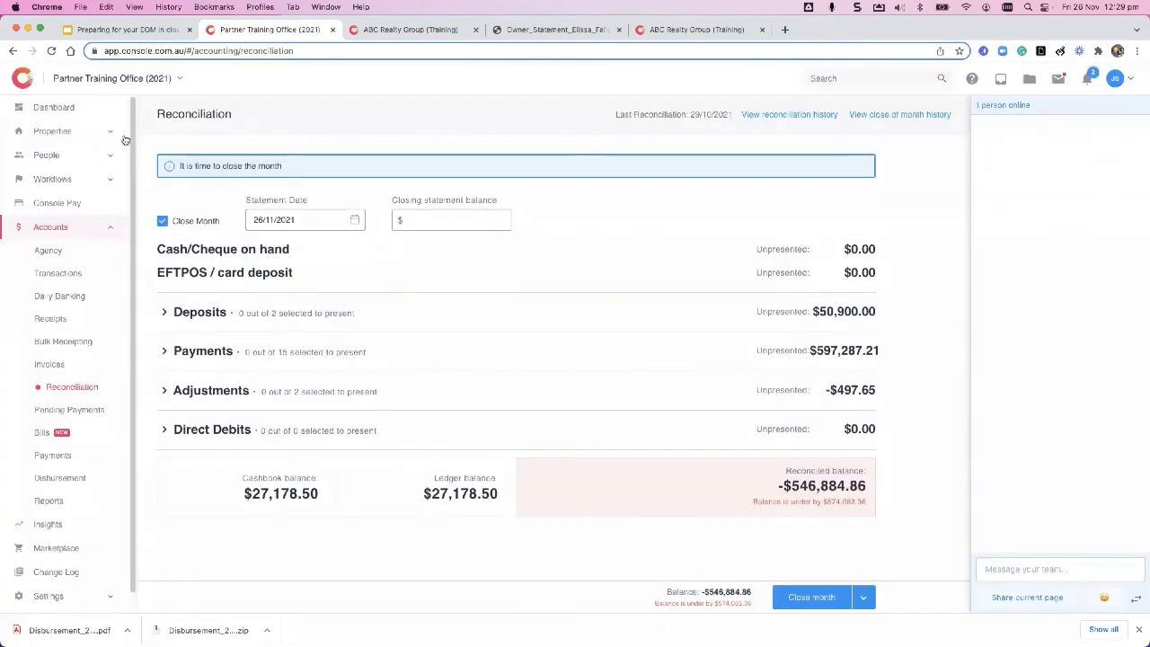
Step: Check the available statement dates and enter 57063.36 as the closing statement balance
left_click(354, 223)
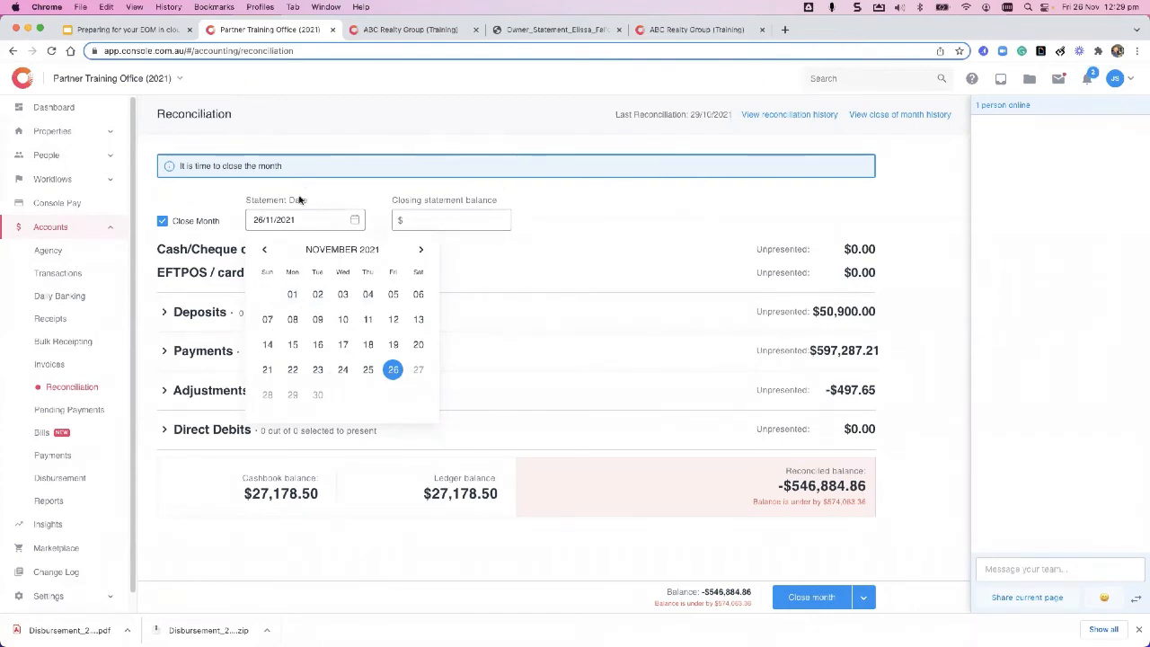
left_click(643, 235)
left_click(414, 224)
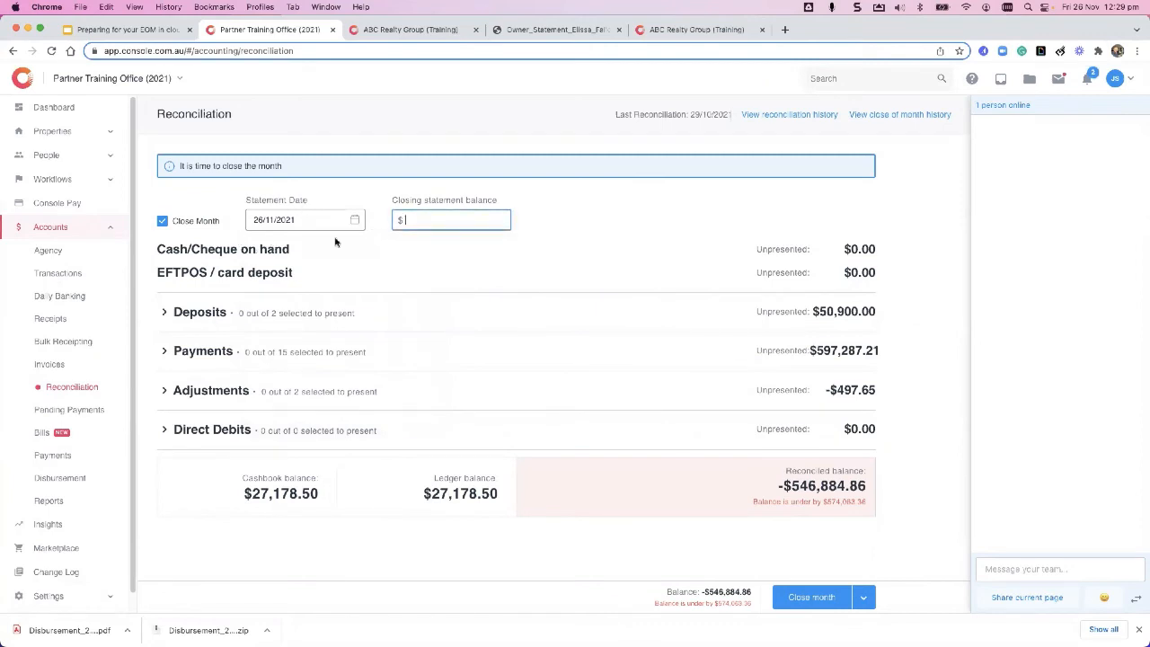
left_click(591, 203)
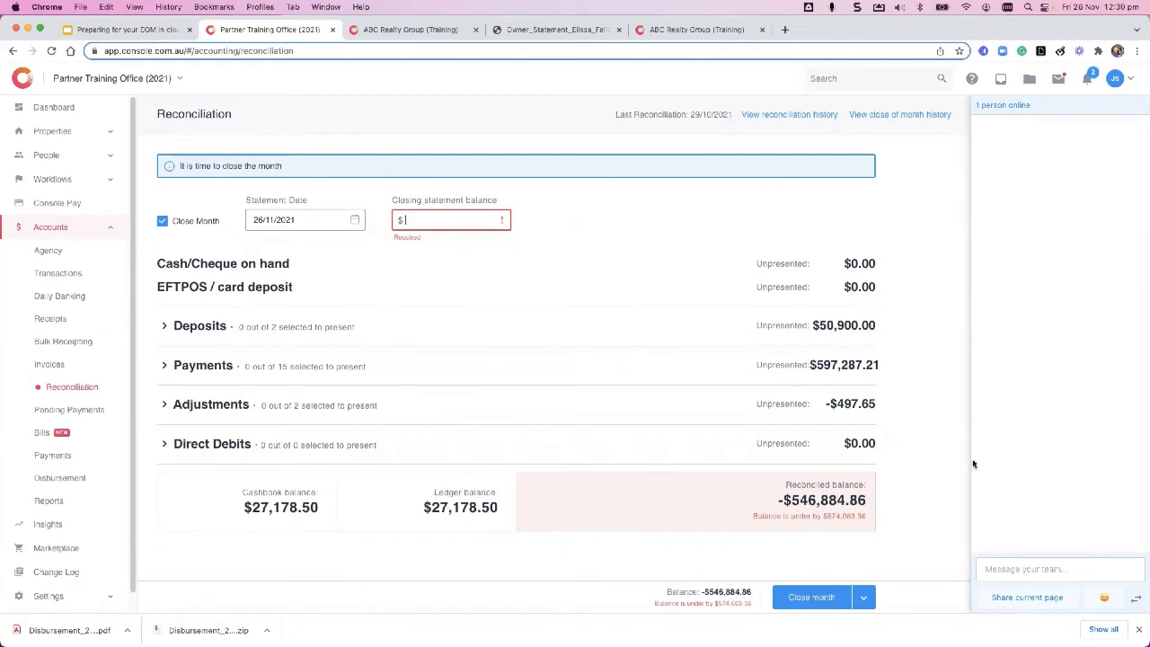
type("54")
type("5")
key("BackSpace")
type("063.36")
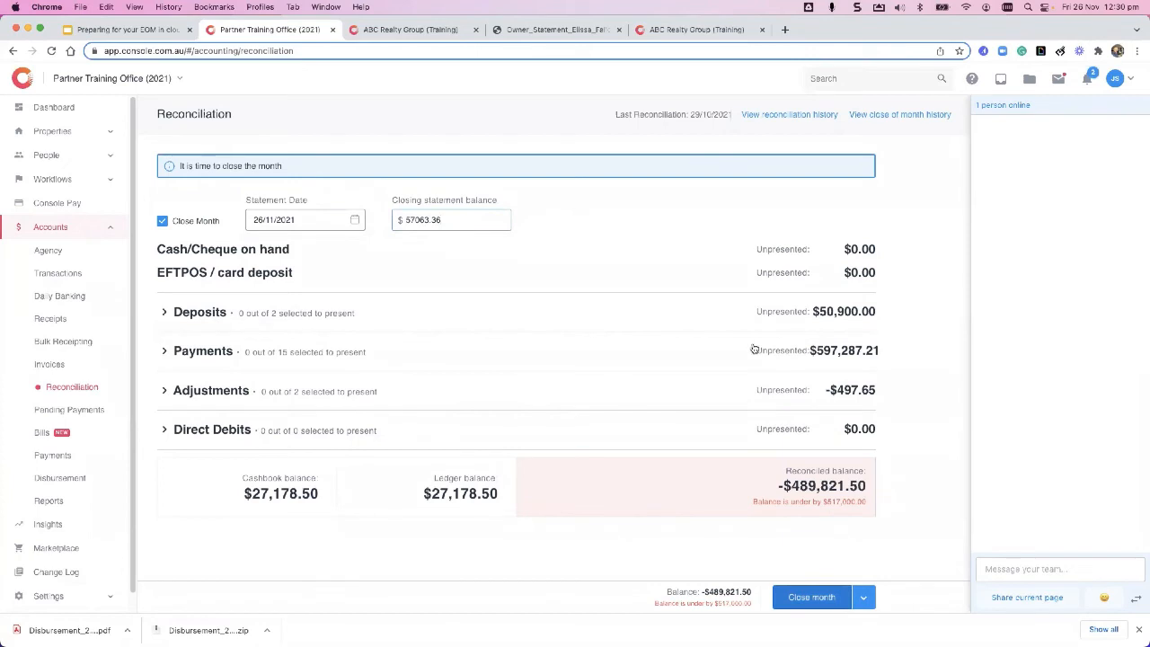
Step: Select all deposits, payments and adjustments in the reconciliation to present them
left_click(167, 312)
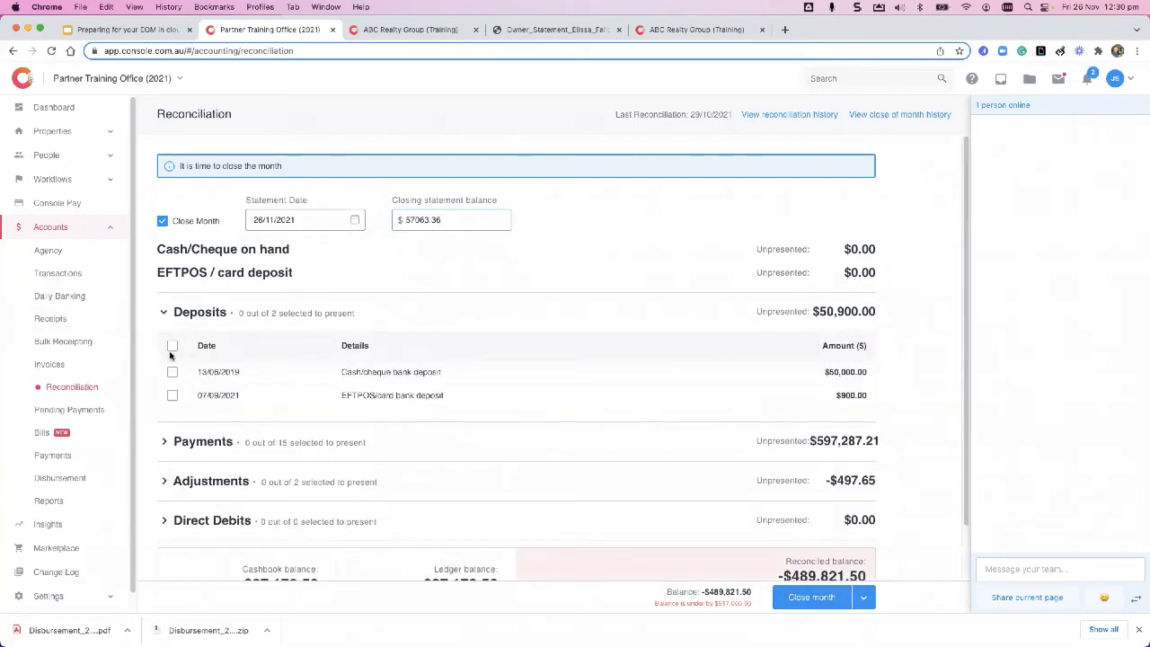
left_click(172, 348)
left_click(165, 441)
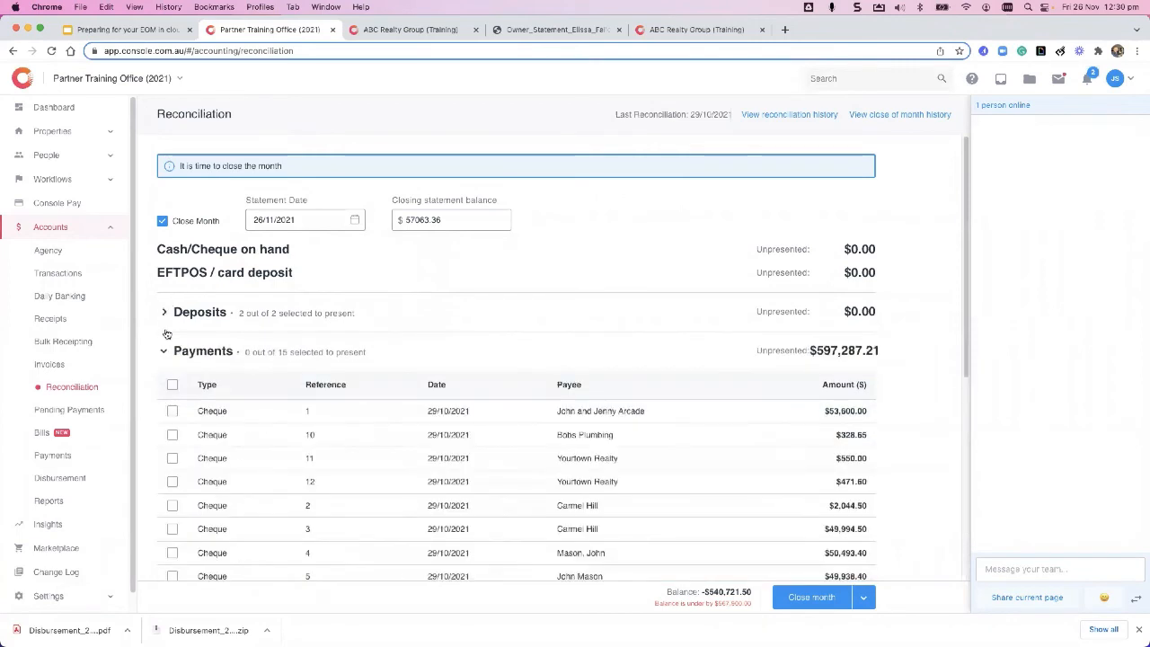
left_click(172, 384)
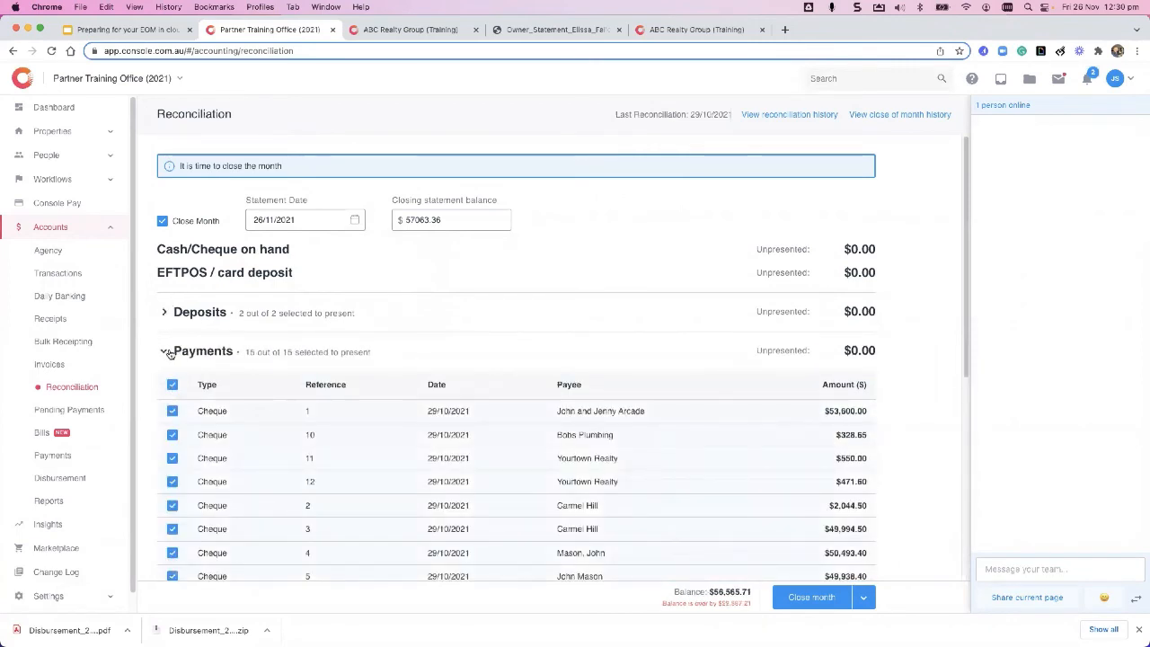
left_click(165, 352)
left_click(165, 392)
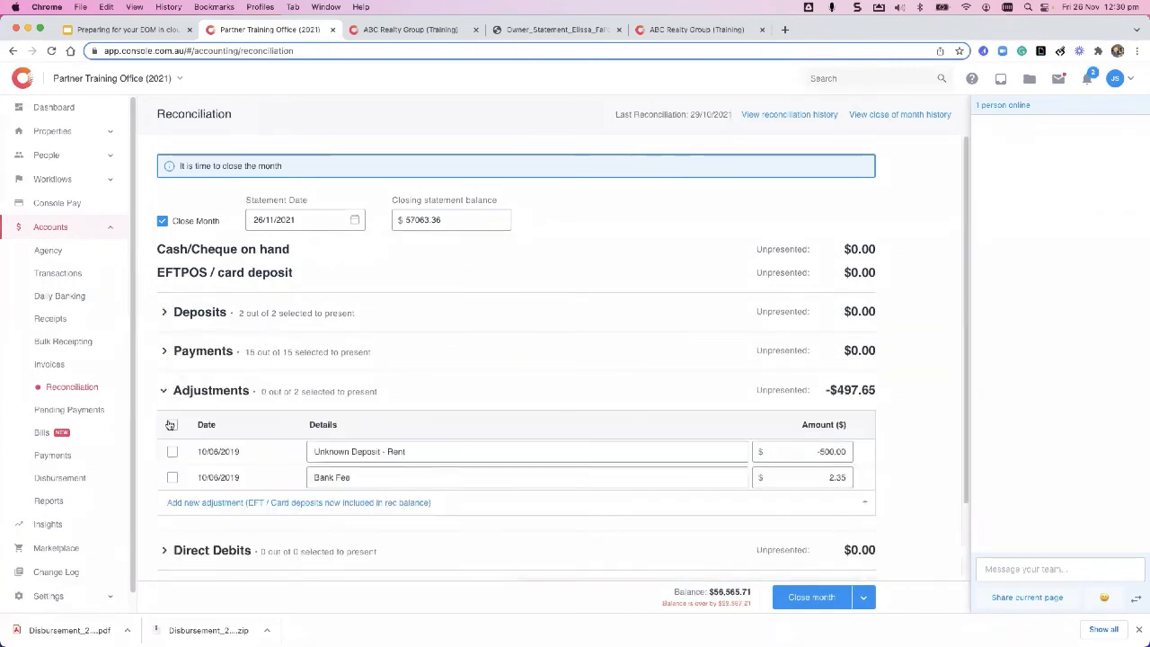
left_click(172, 424)
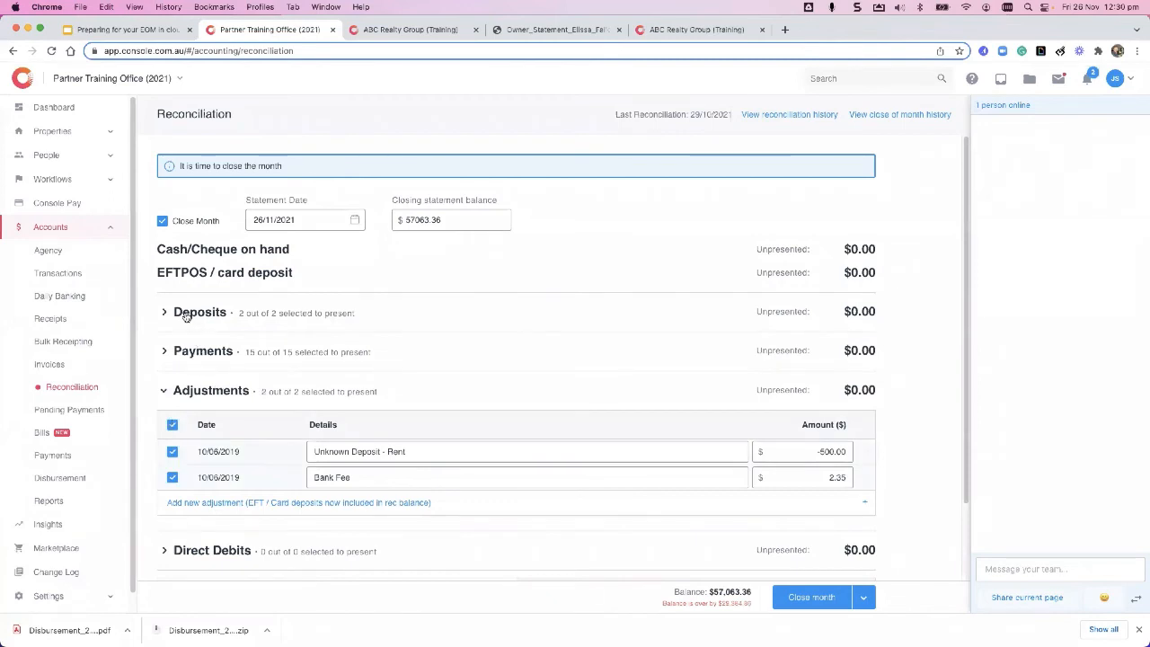
left_click(164, 390)
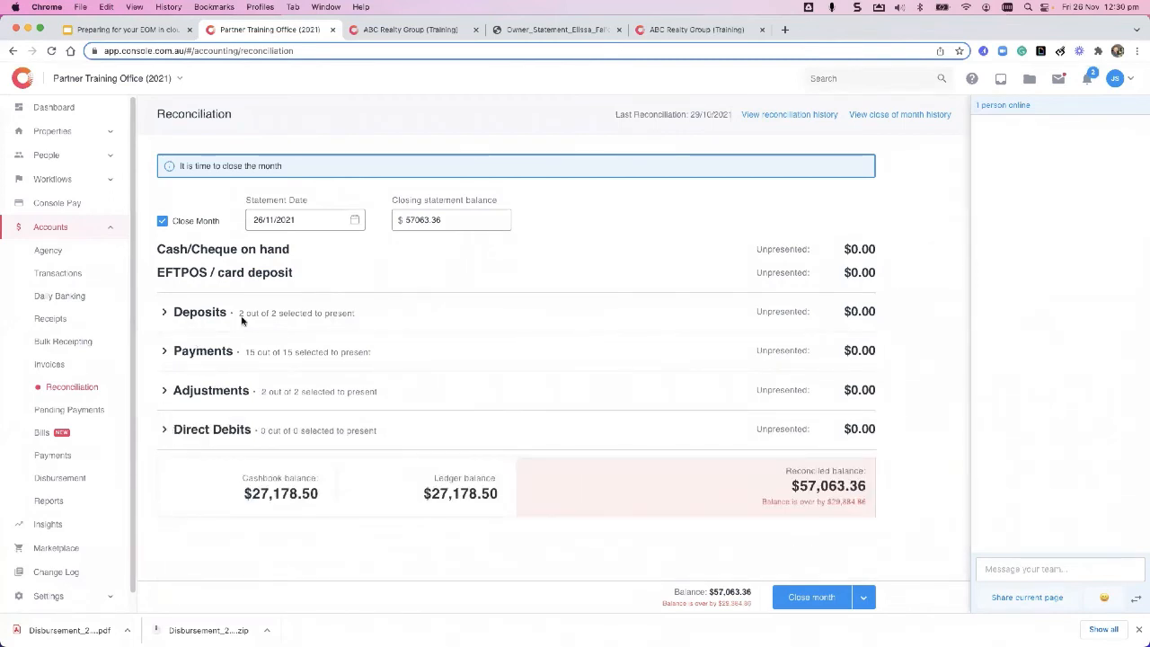
Step: Change the closing statement balance to 27178.50, collapse the team chat and close the month
left_click(465, 223)
left_click_drag(453, 223, 403, 214)
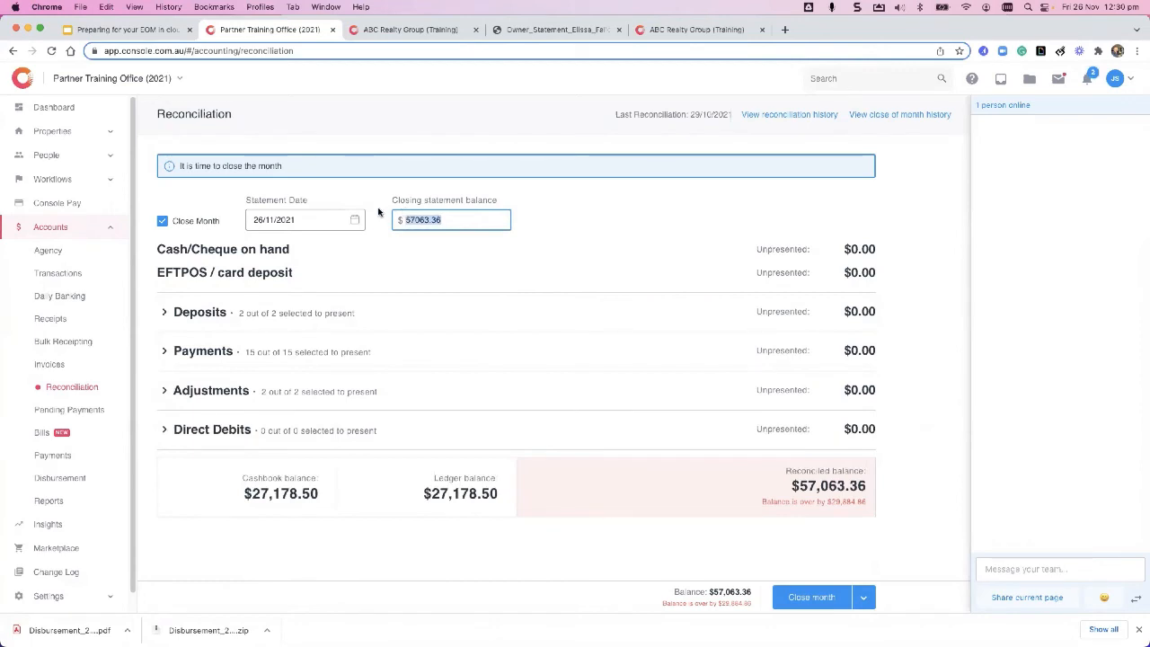
type("27178.50")
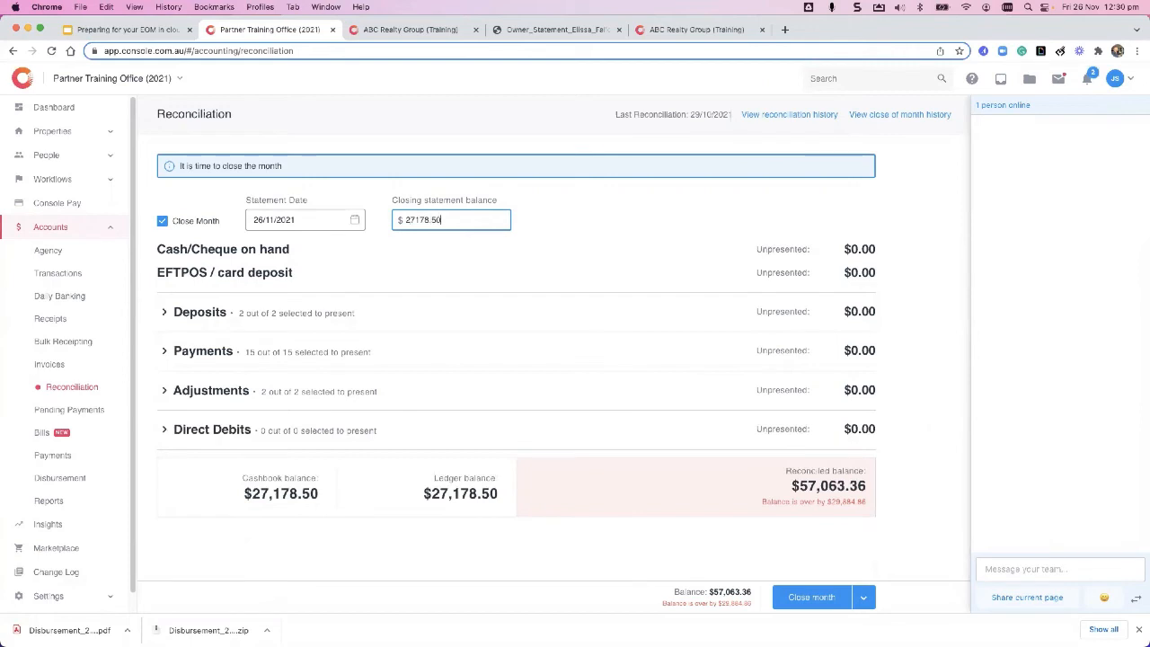
key("Tab")
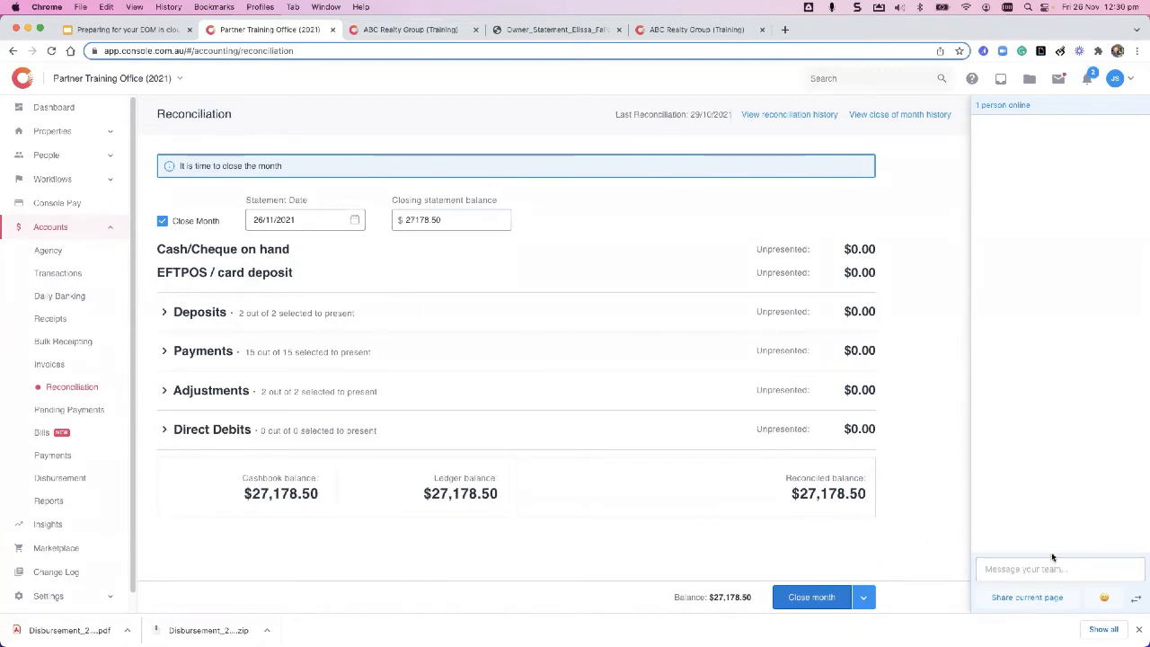
left_click(1136, 597)
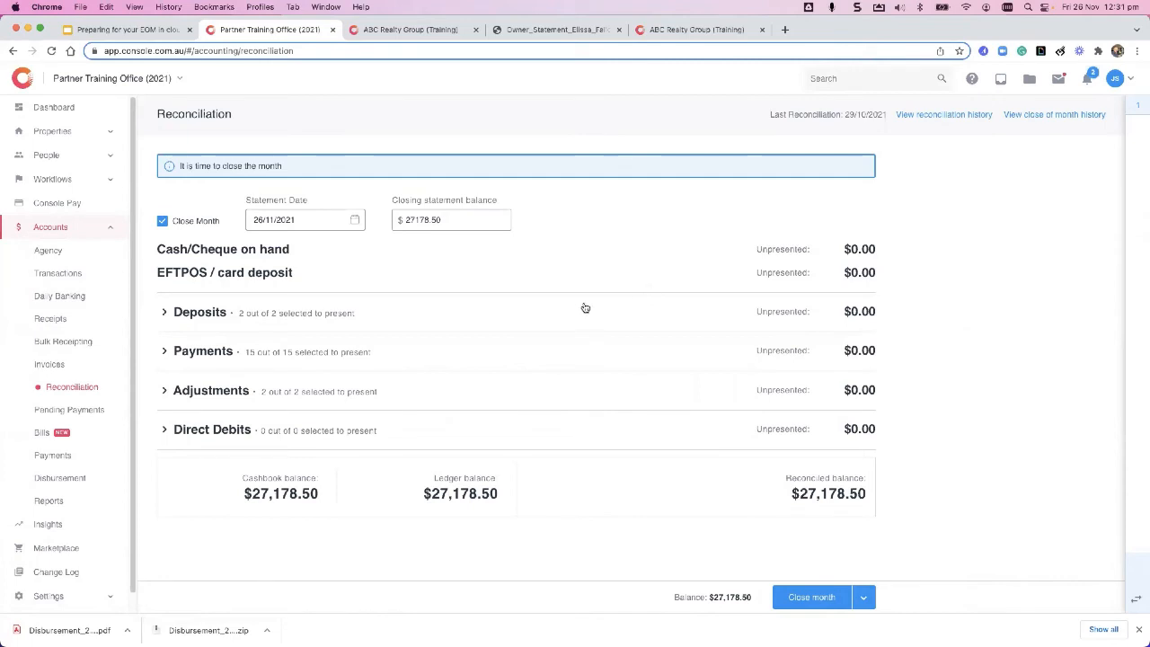
left_click(790, 601)
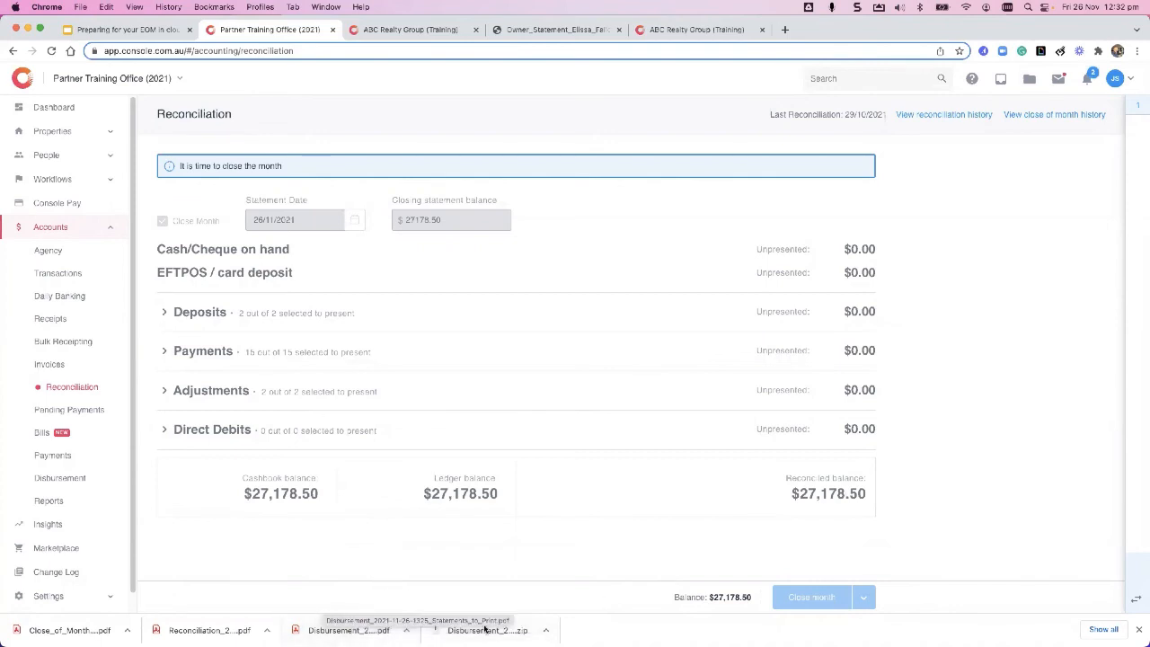
Step: Extract the downloaded disbursement zip and look through the ABA file, payment lists and statements in its folder
left_click(485, 630)
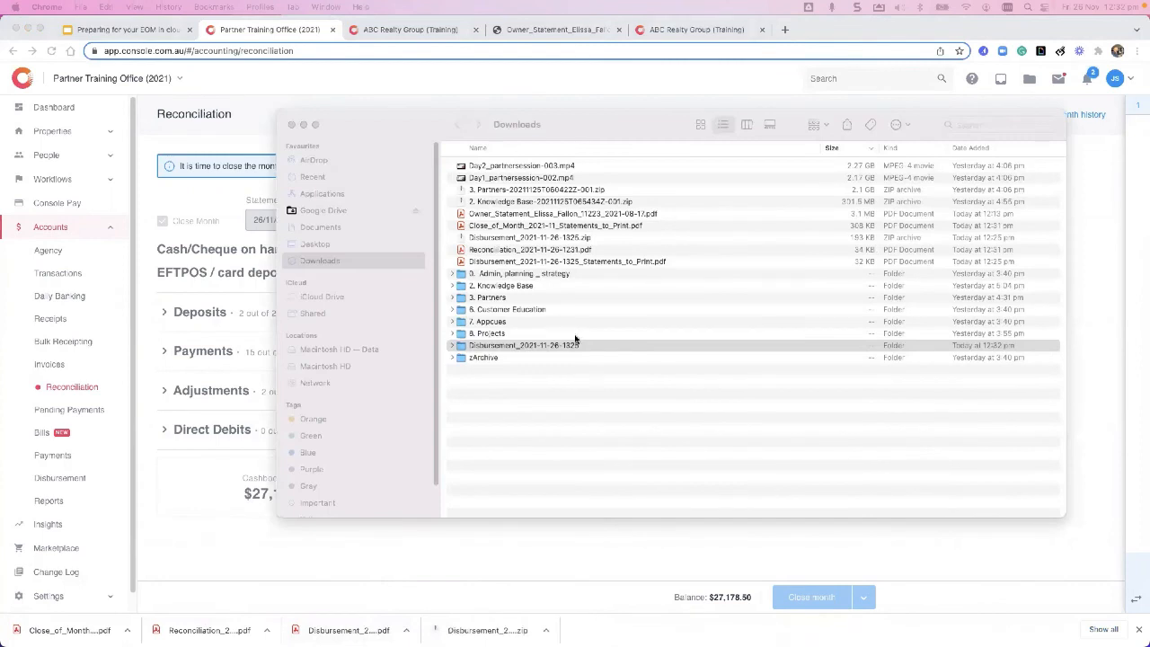
double_click(516, 350)
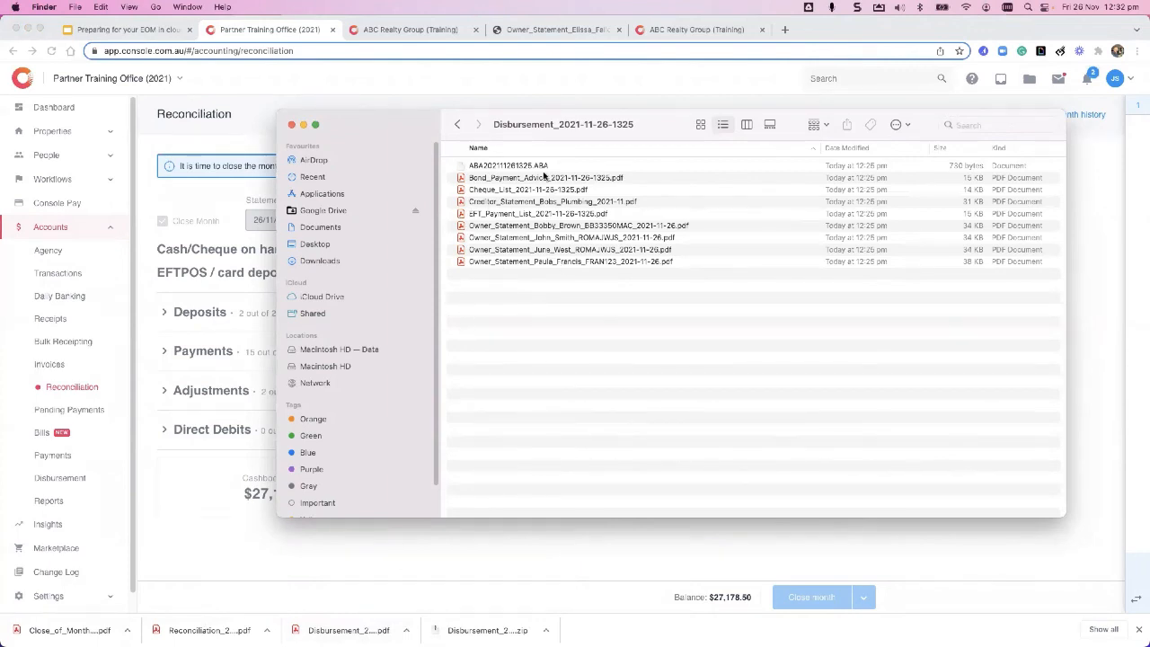
left_click(507, 165)
left_click_drag(562, 300, 528, 213)
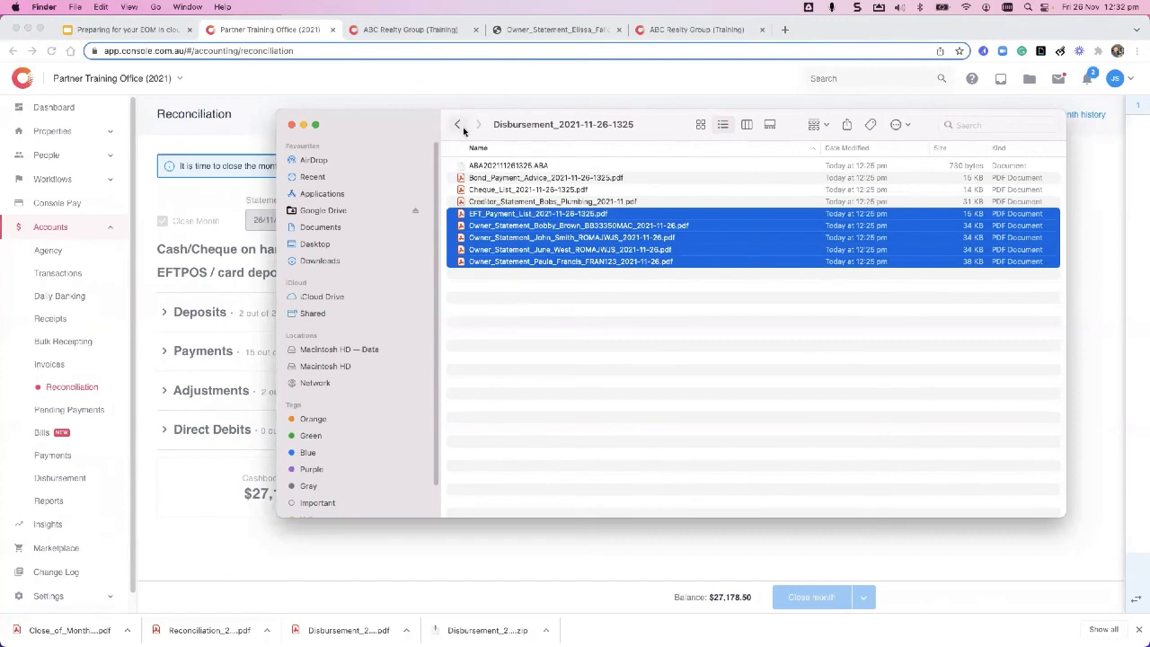
left_click(308, 630)
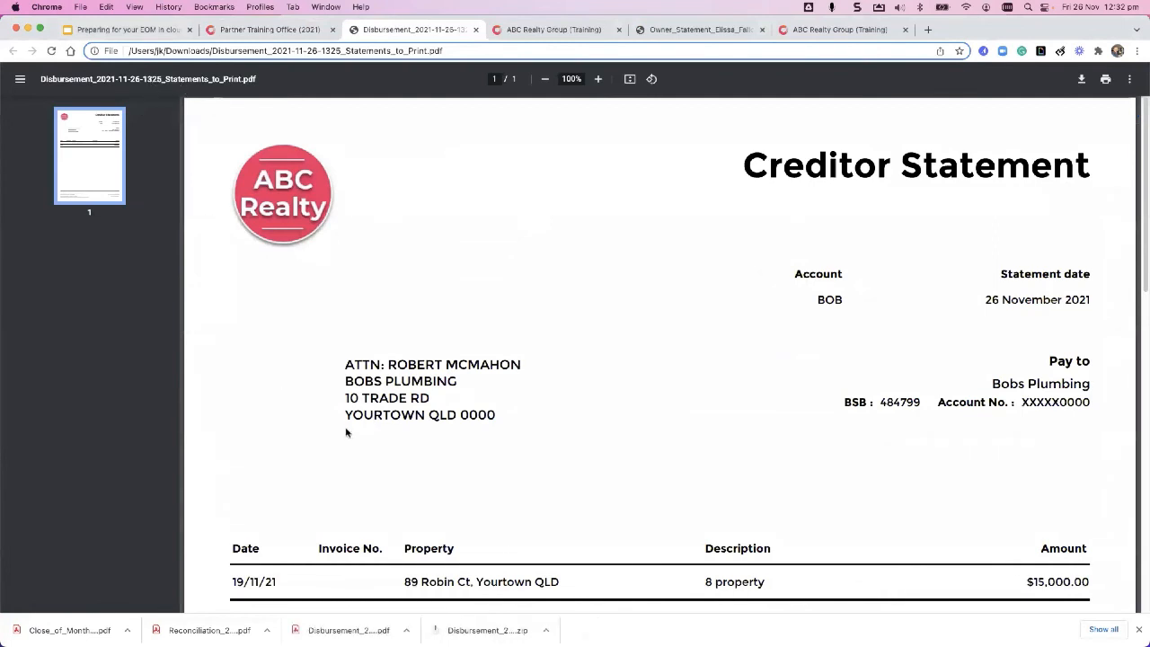
scroll(347, 431, "down", 5)
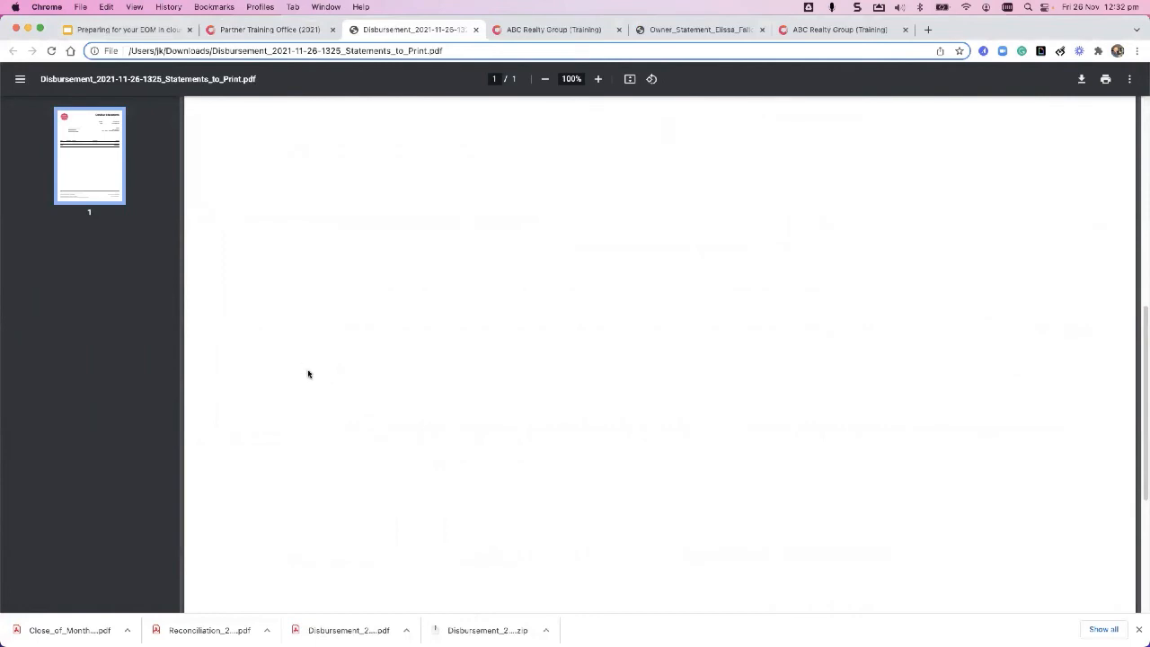
scroll(308, 373, "up", 3)
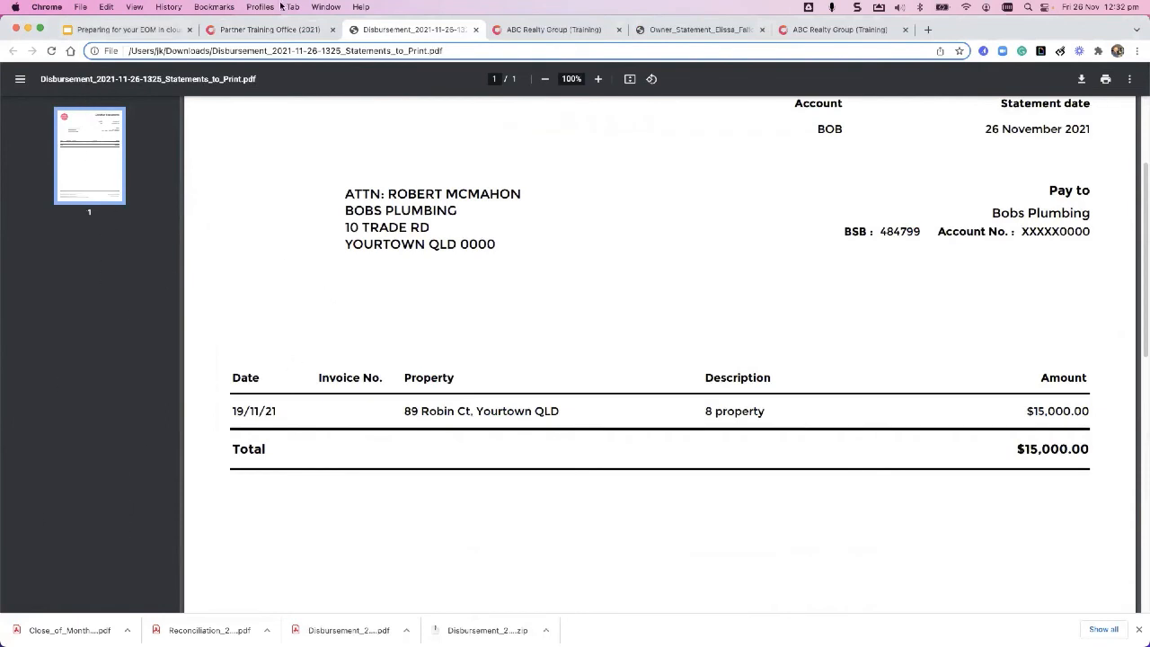
Step: Open Reconciliation_2021-11-26-1231.pdf and review its bank account, cashbook and ledger balance sections
left_click(269, 29)
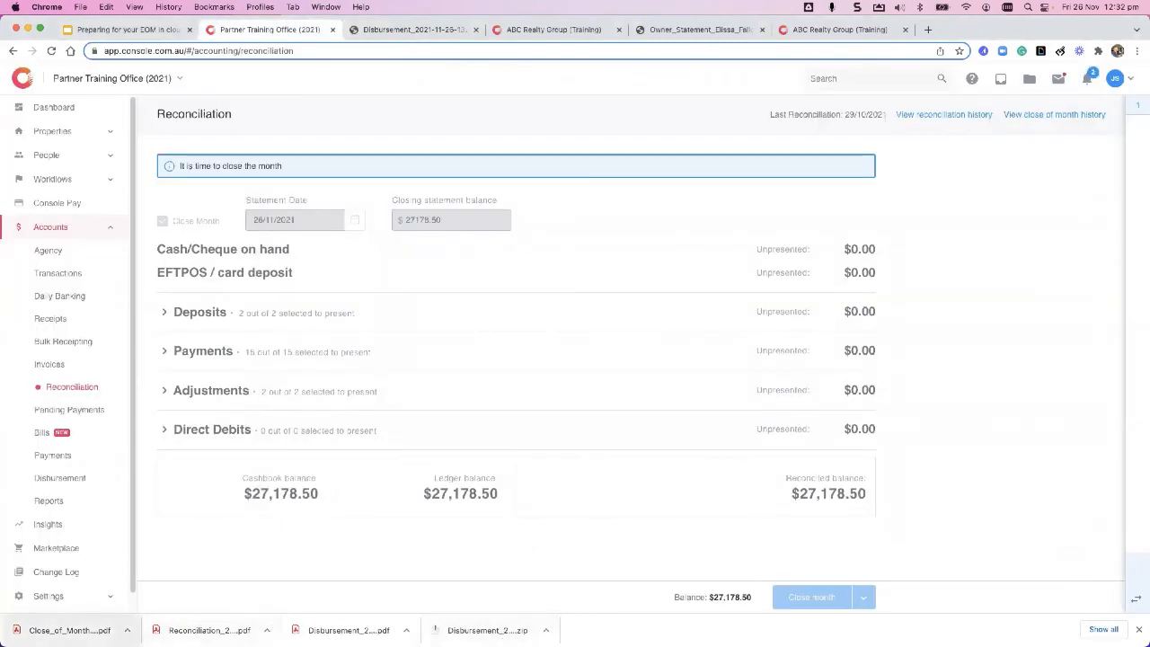
left_click(209, 630)
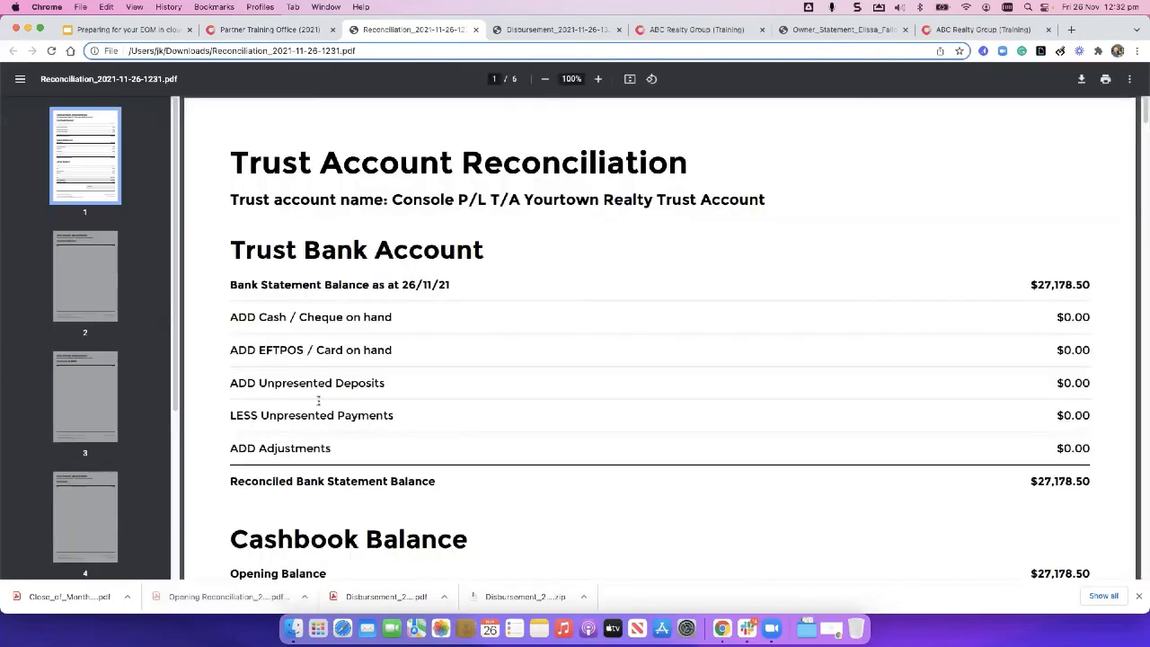
scroll(449, 377, "down", 5)
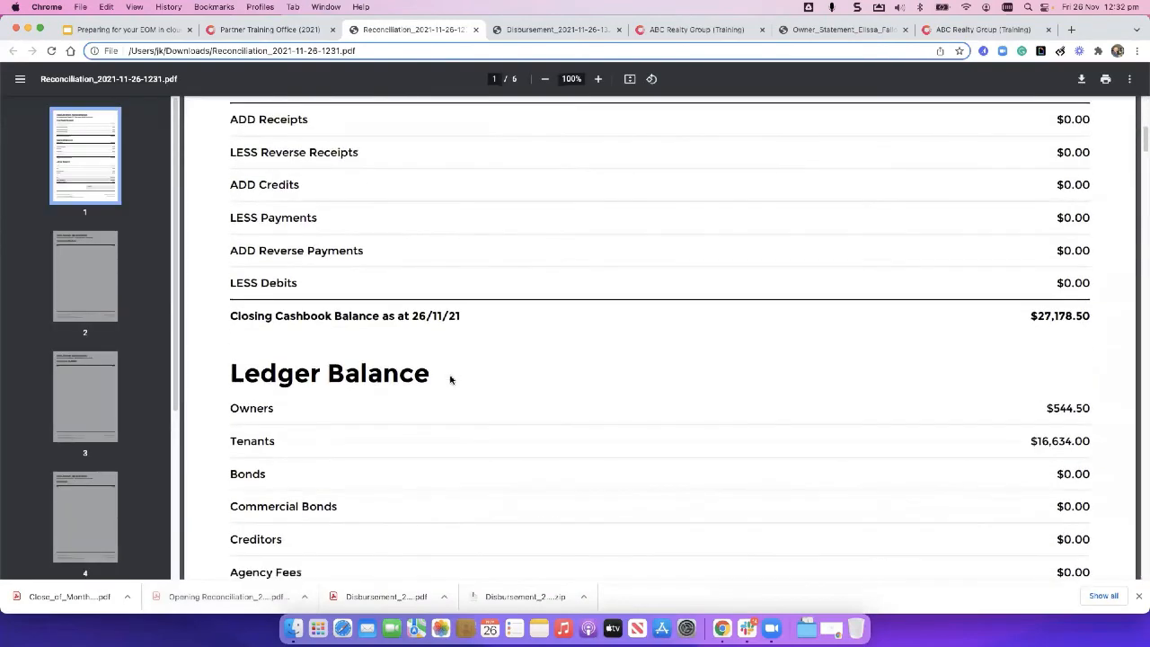
scroll(458, 391, "down", 1)
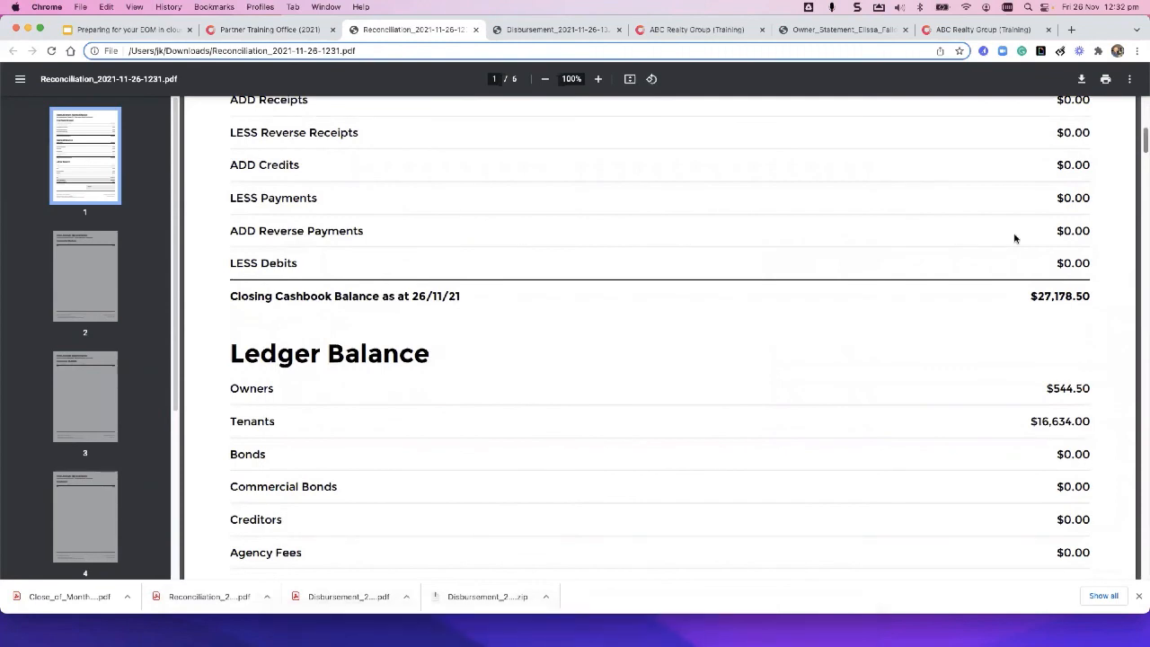
Step: Open Close_of_Month_2021-11_Statements_to_Print.pdf and view the owner statements on its first three pages
left_click(85, 600)
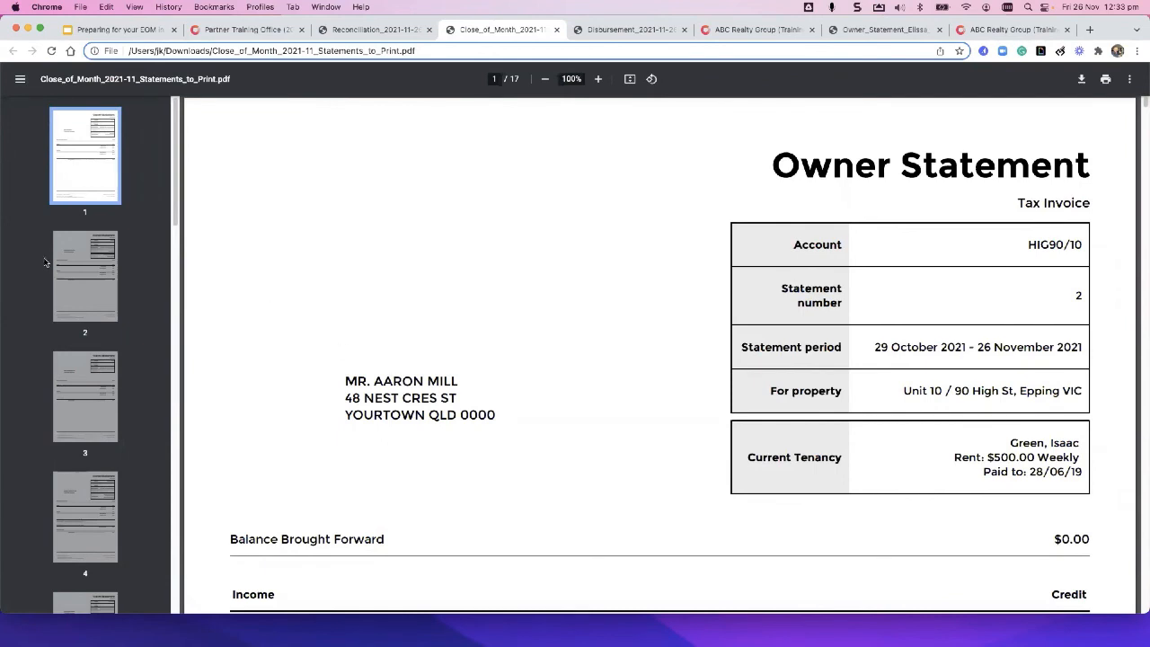
scroll(70, 241, "down", 1)
left_click(81, 256)
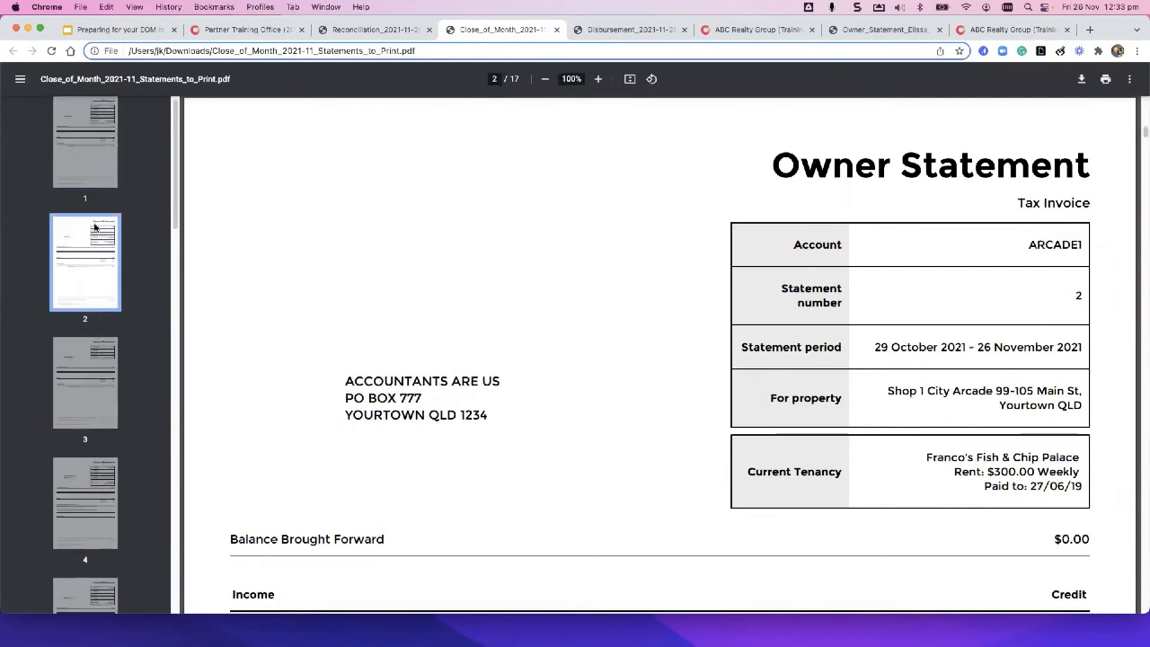
left_click_drag(140, 79, 230, 81)
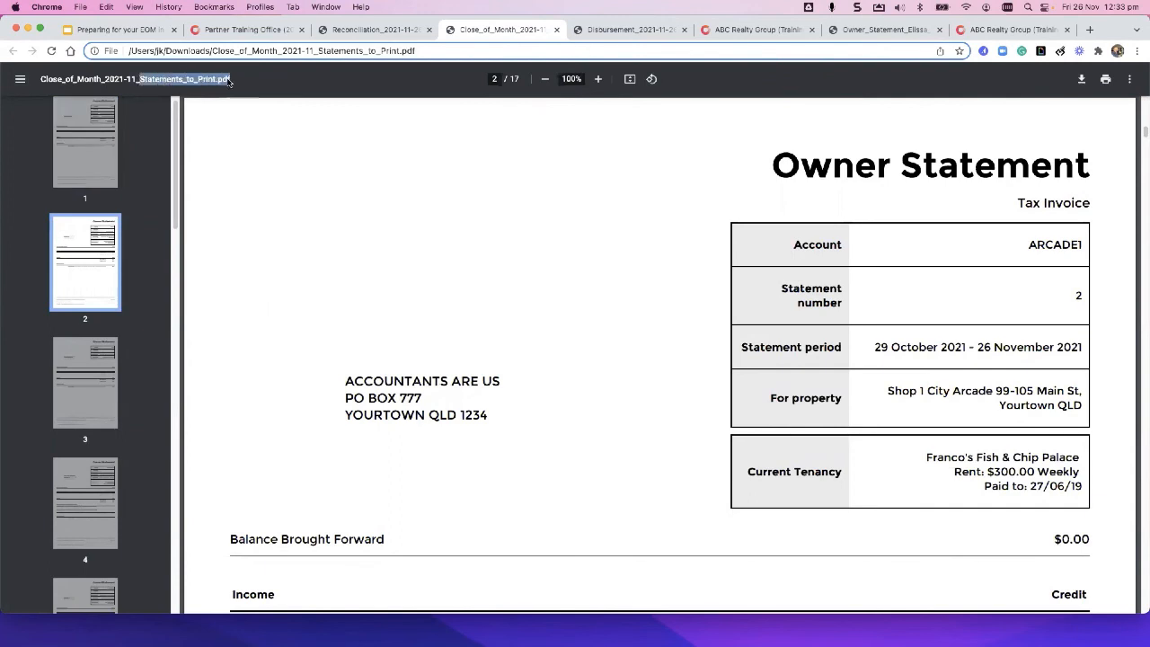
left_click(112, 368)
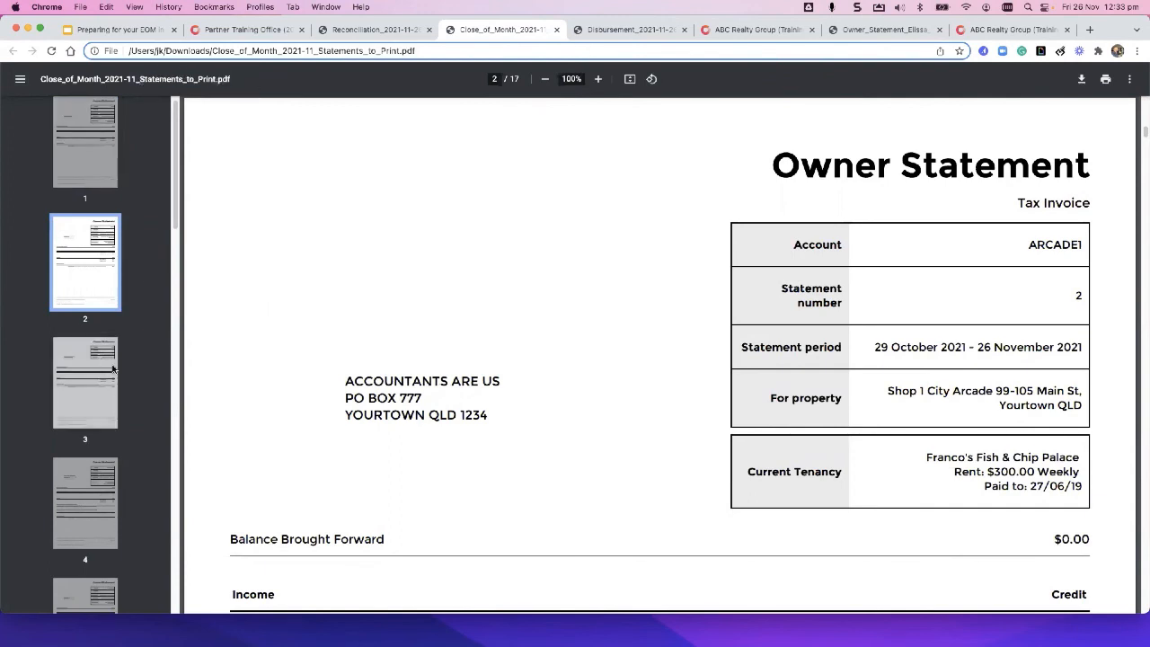
left_click(112, 369)
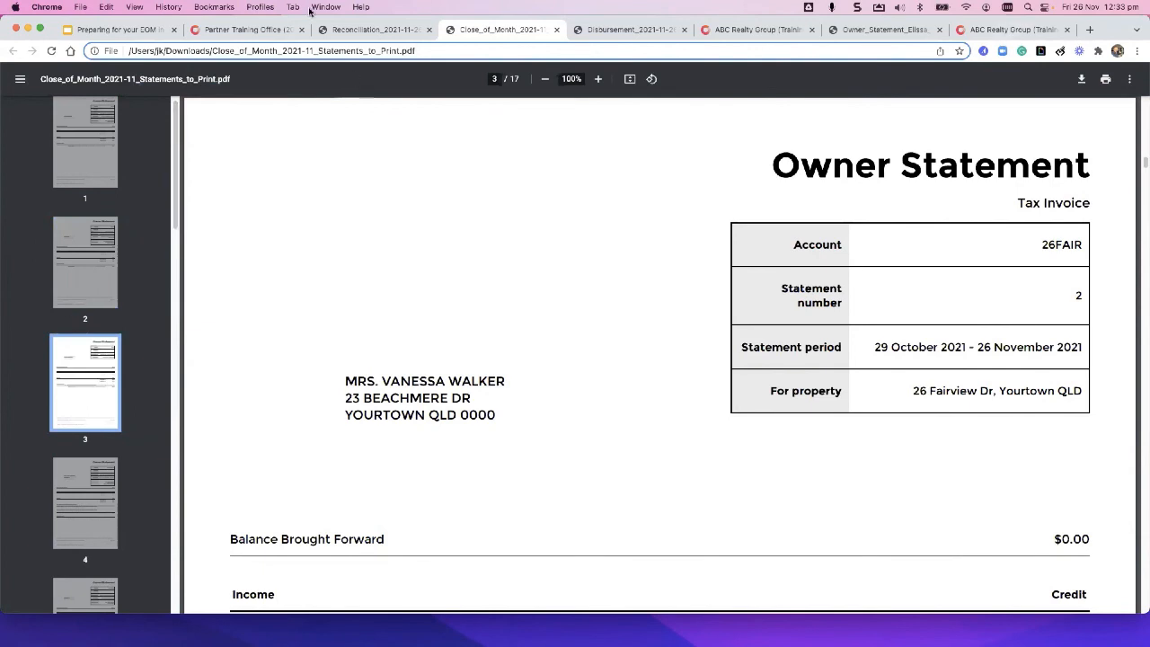
Step: Review the Reconciliation History, Close of Month History and Disbursement History reports for Partner Training Office (2021)
left_click(270, 32)
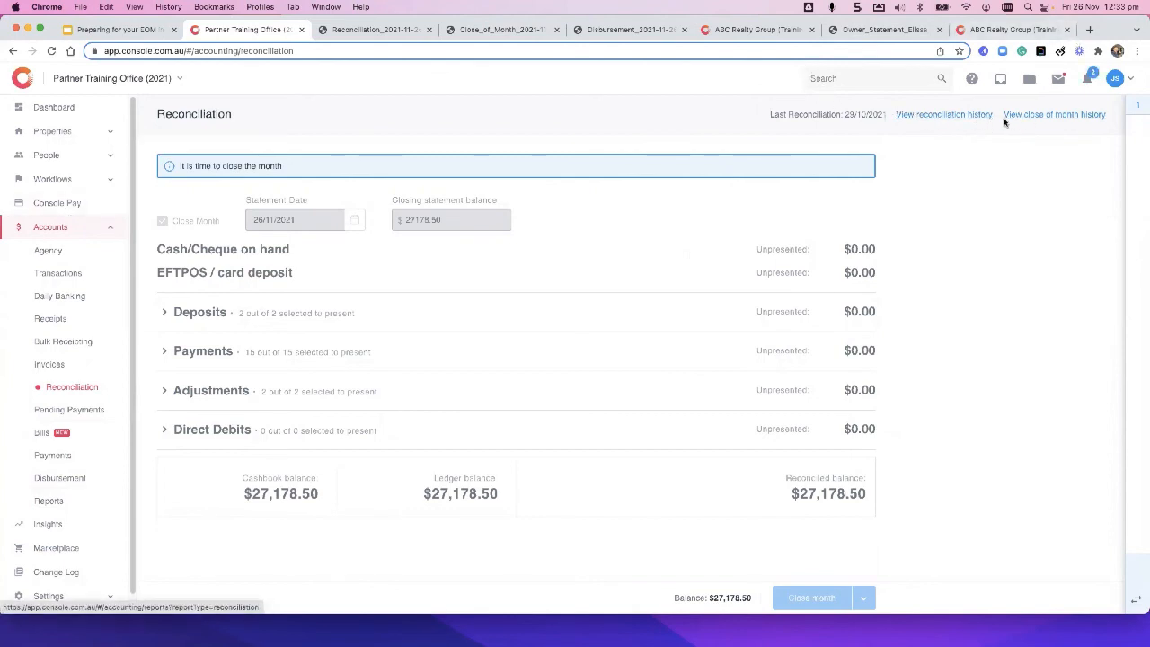
left_click(955, 114)
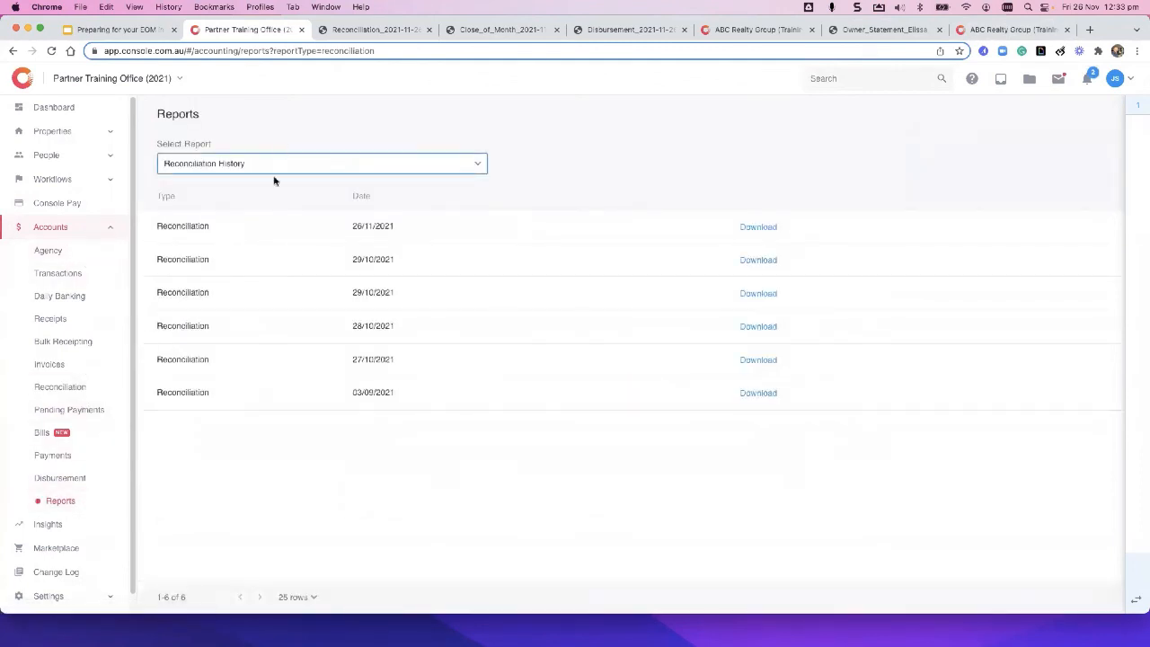
left_click(251, 169)
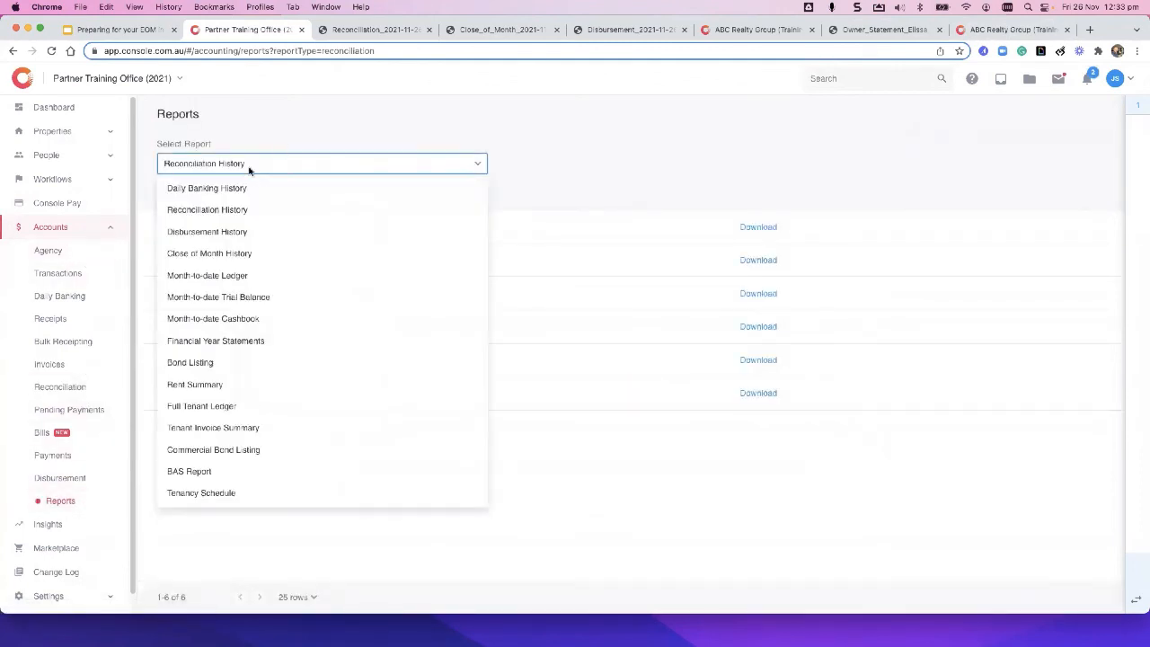
left_click(212, 255)
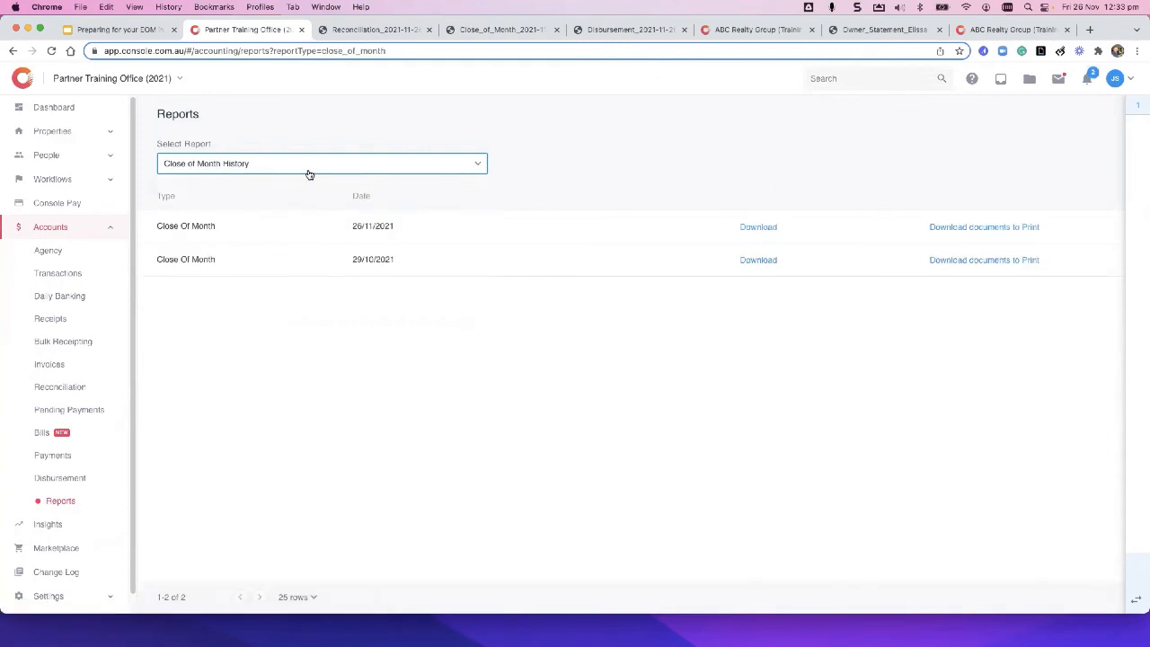
left_click(359, 174)
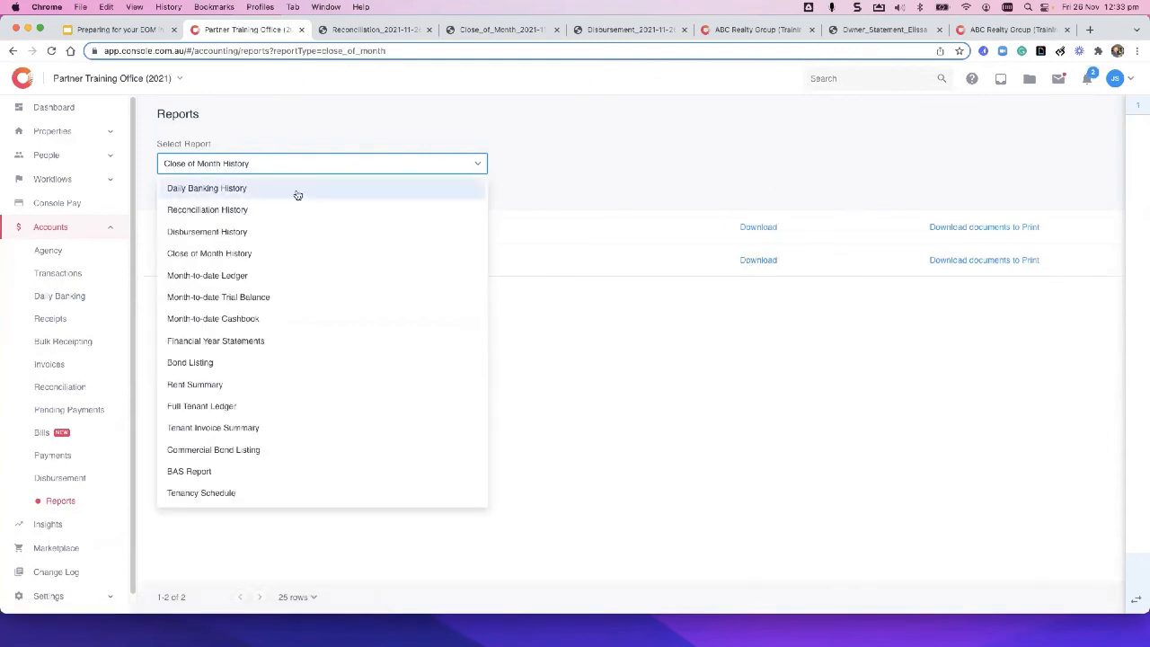
left_click(251, 209)
left_click(263, 169)
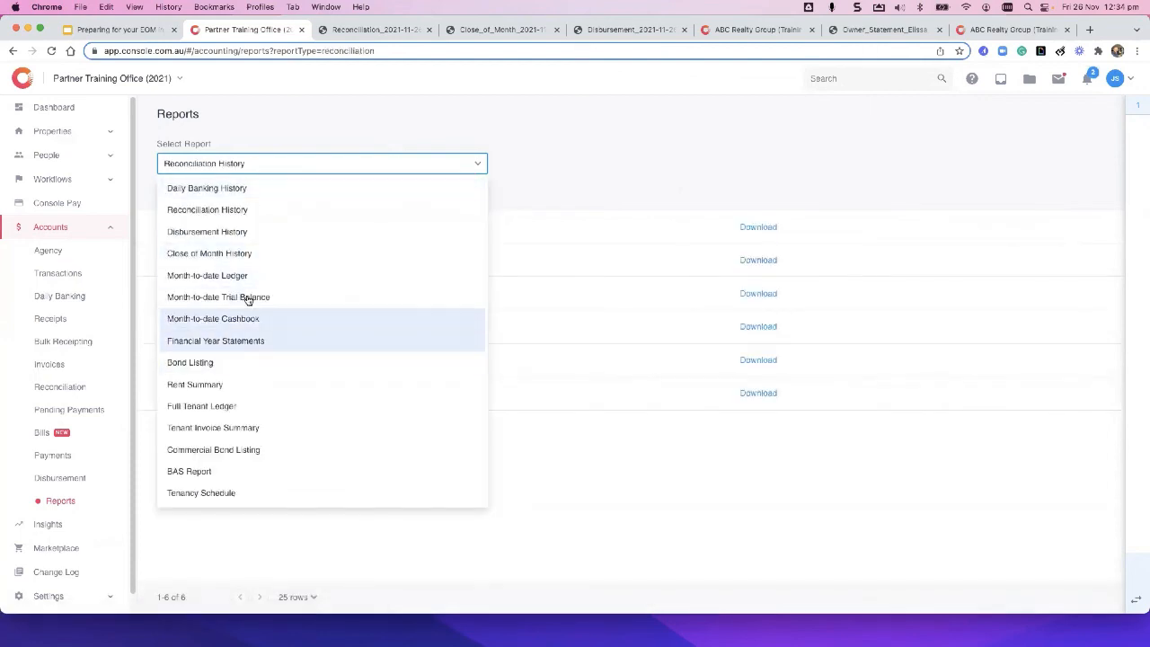
left_click(258, 229)
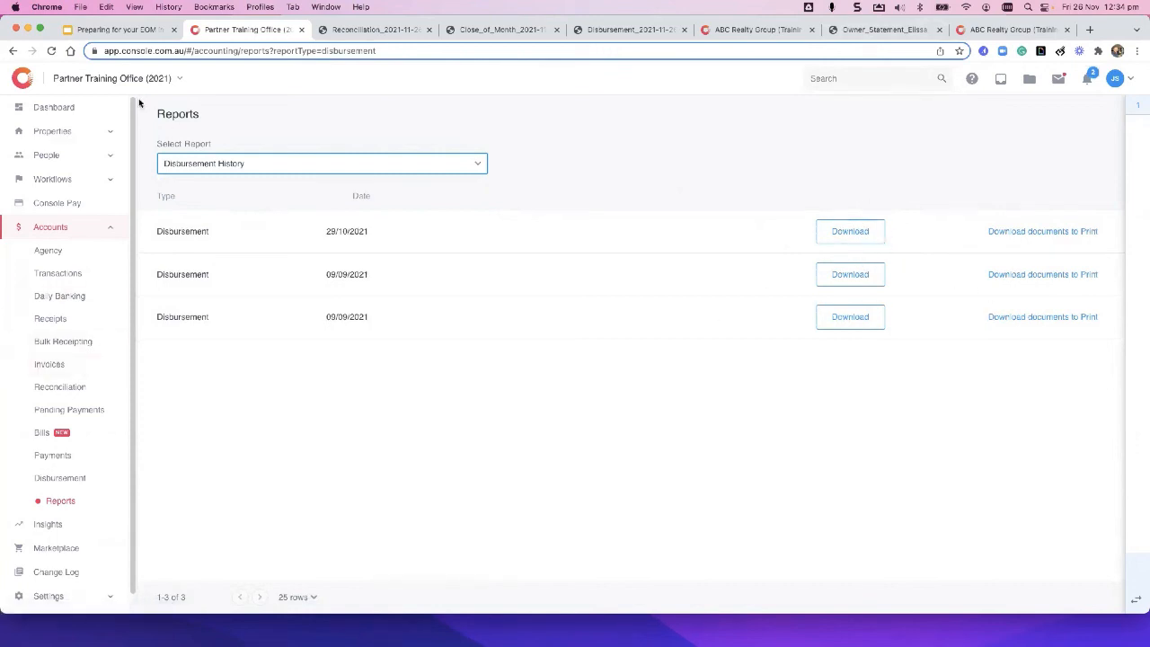
Step: Return to the end-of-month presentation in Google Slides and advance to the slide after "Preparation is key!"
left_click(114, 31)
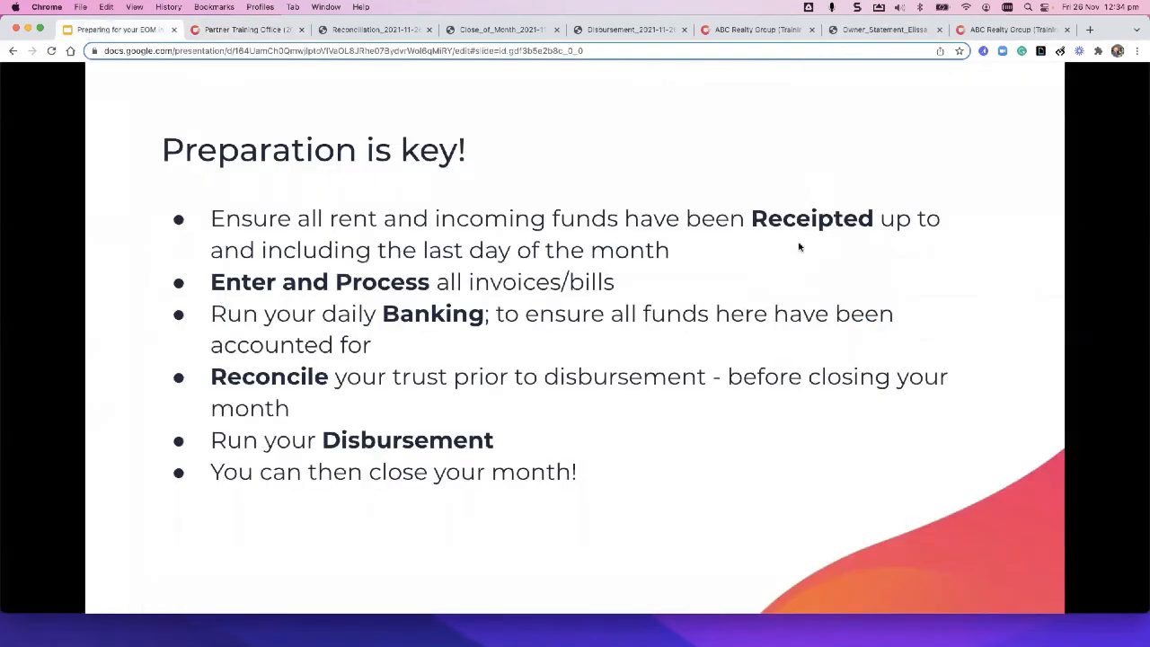
key("Right")
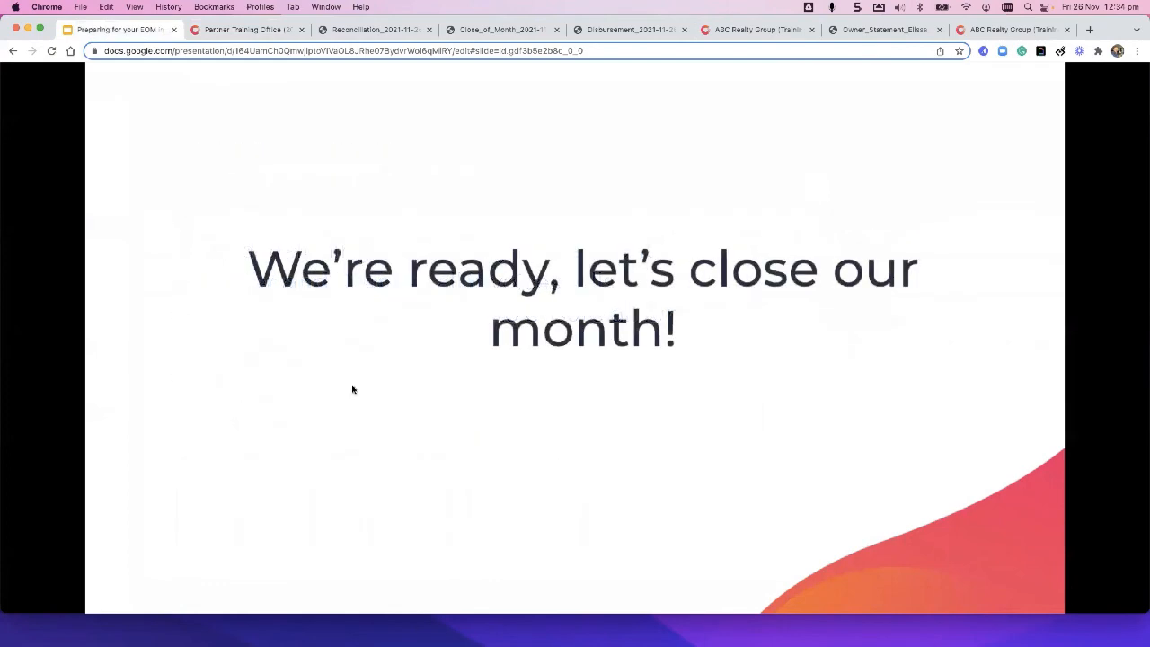
Step: Advance the presentation to the Q&A slide, and show the help resources for Partner Training Office (2021) in Console Cloud
key("Right")
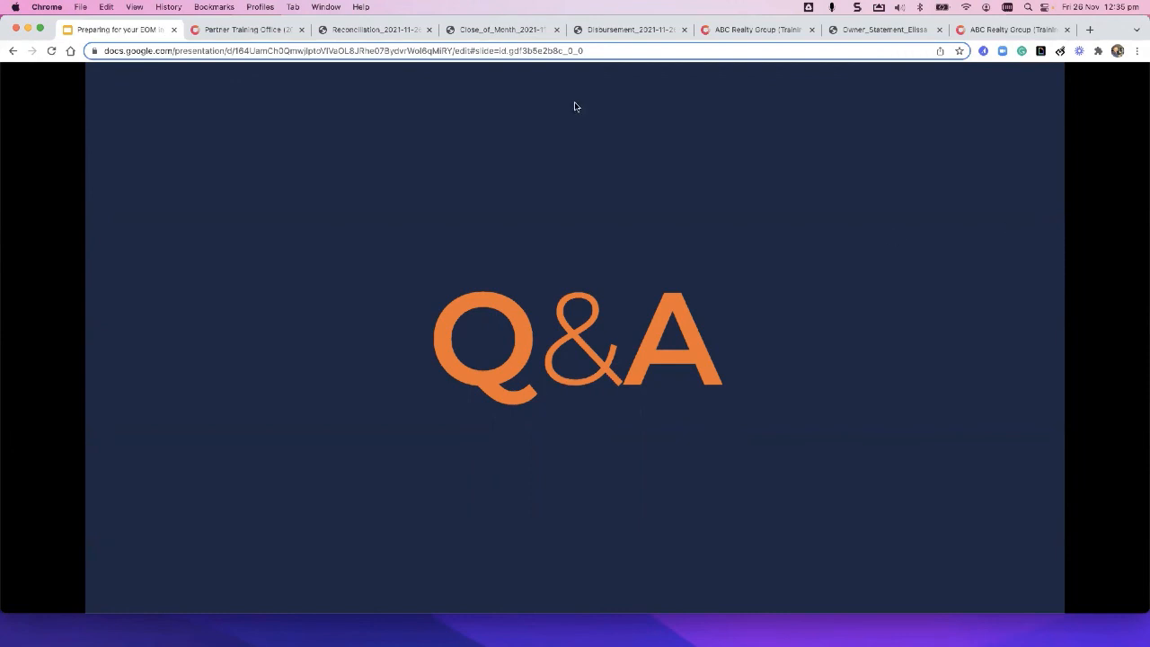
left_click(208, 33)
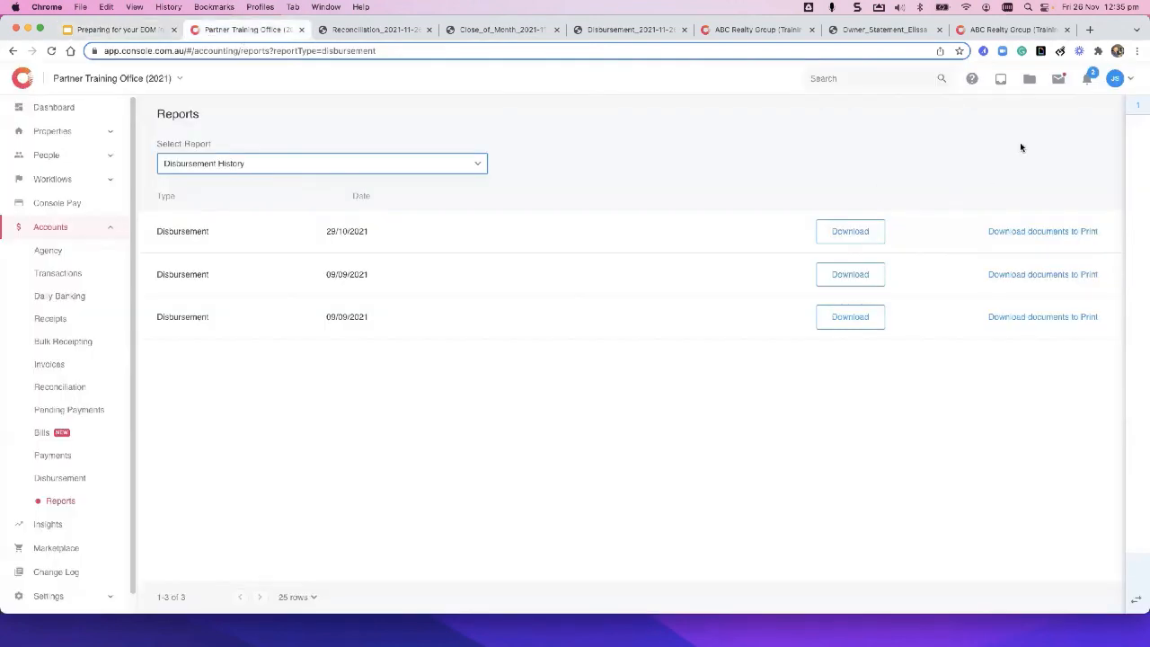
left_click(971, 81)
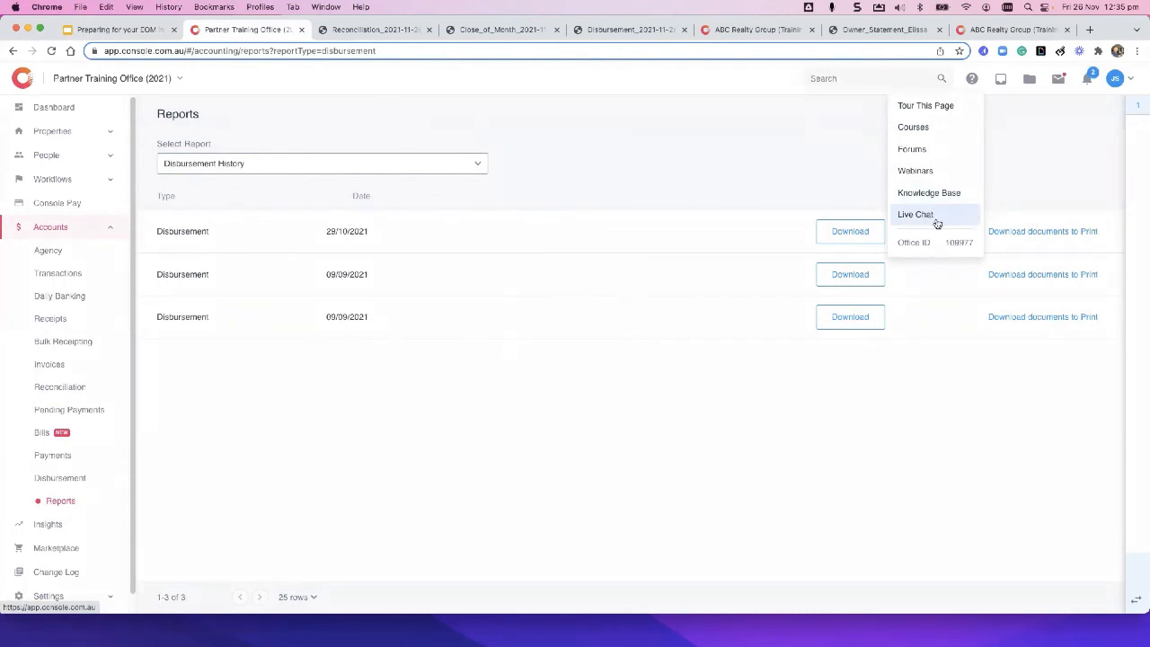
Step: Open the Property Management Courses page from the help resources and find the End of Month course under Console Milestones
left_click(962, 131)
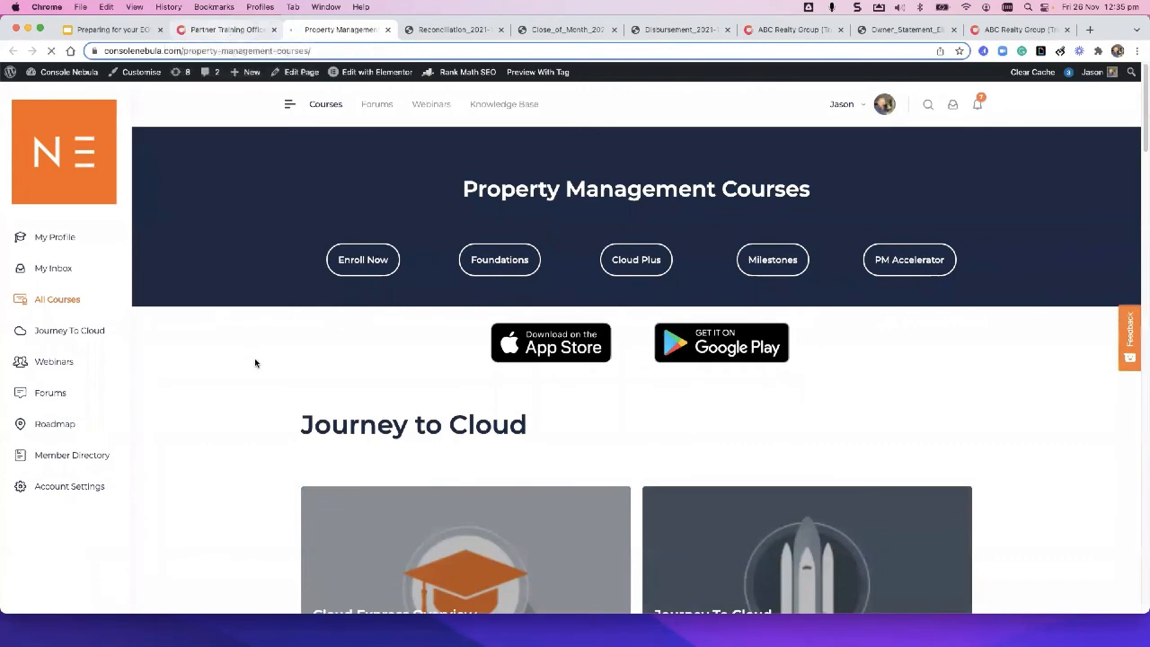
scroll(254, 362, "down", 6)
scroll(253, 379, "down", 10)
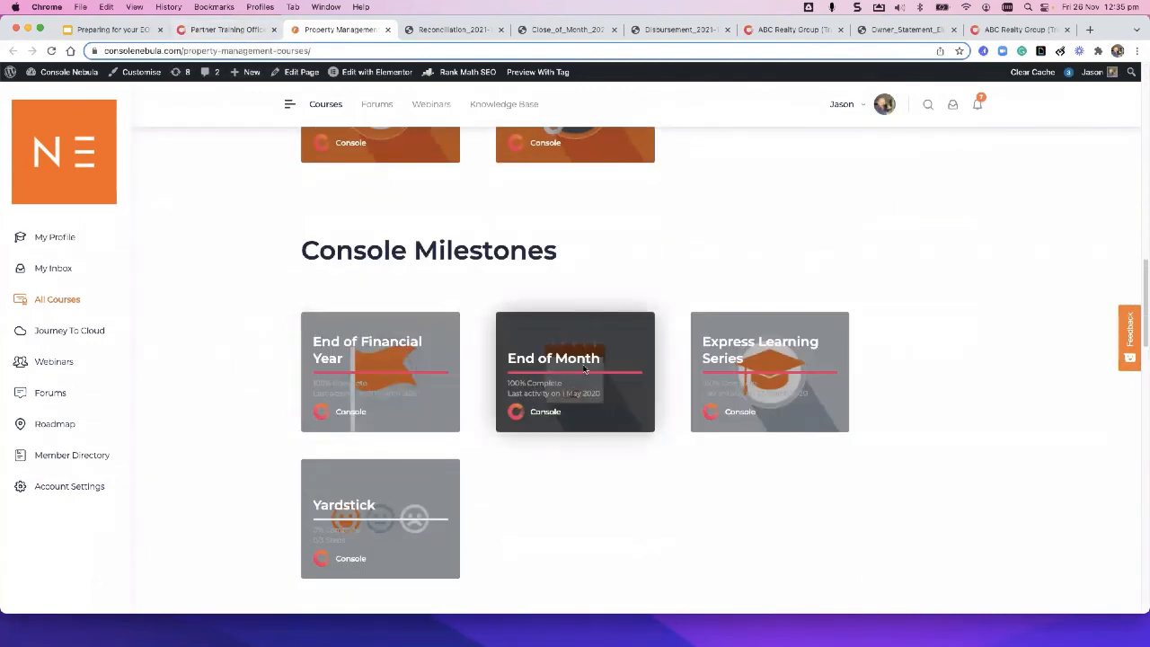
Step: Return to the Partner Training Office (2021) reports page in Console Cloud and show the help resources again
left_click(224, 29)
left_click(971, 81)
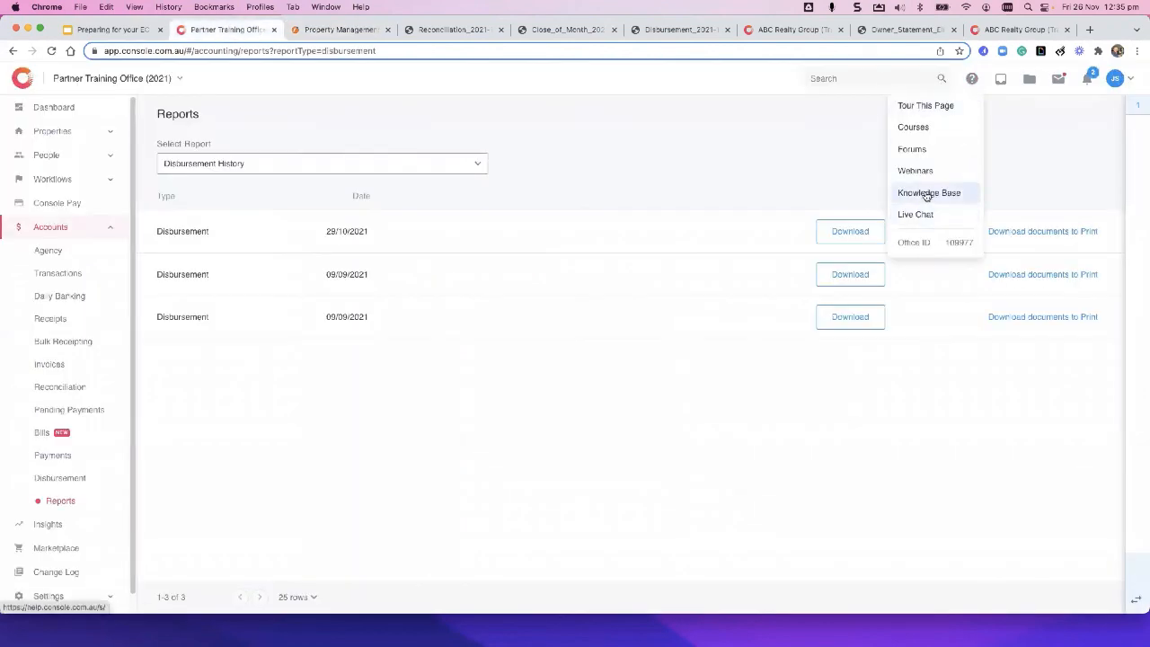